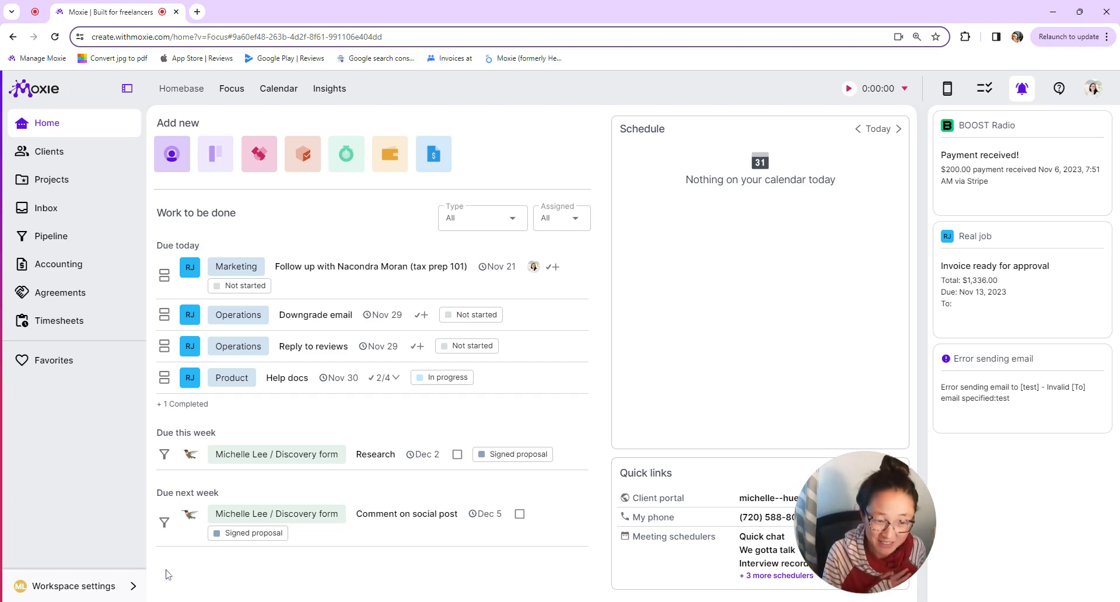
- Open the Workspace settings menu from the bottom of the home dashboard sidebar
{"action": "left_click", "coordinate": [94, 593]}
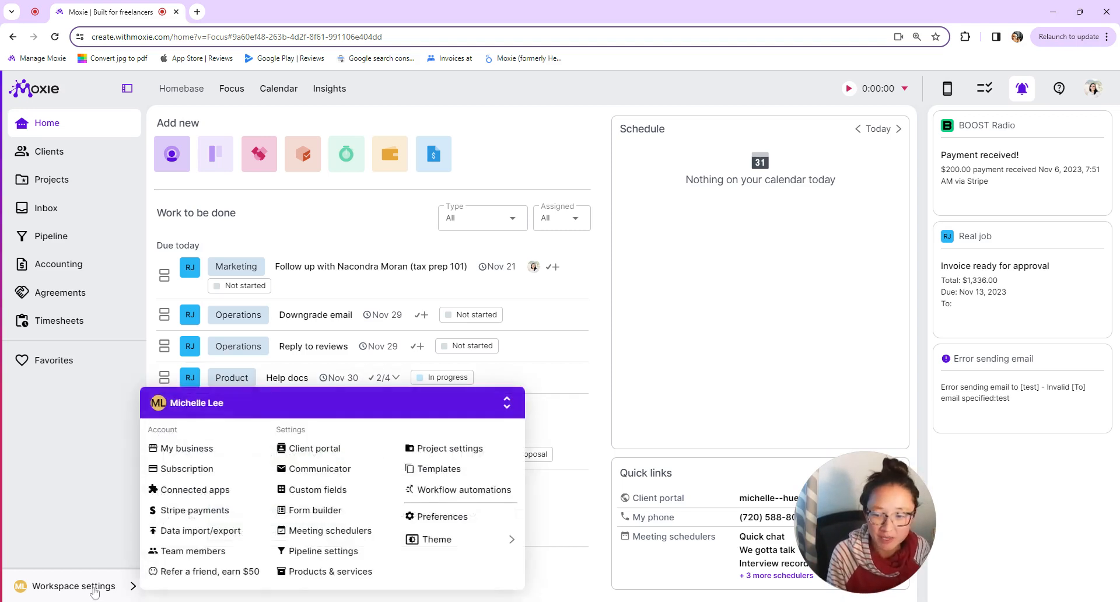
- Review the pipeline stage settings, then go to the Agreements templates library
{"action": "left_click", "coordinate": [323, 552]}
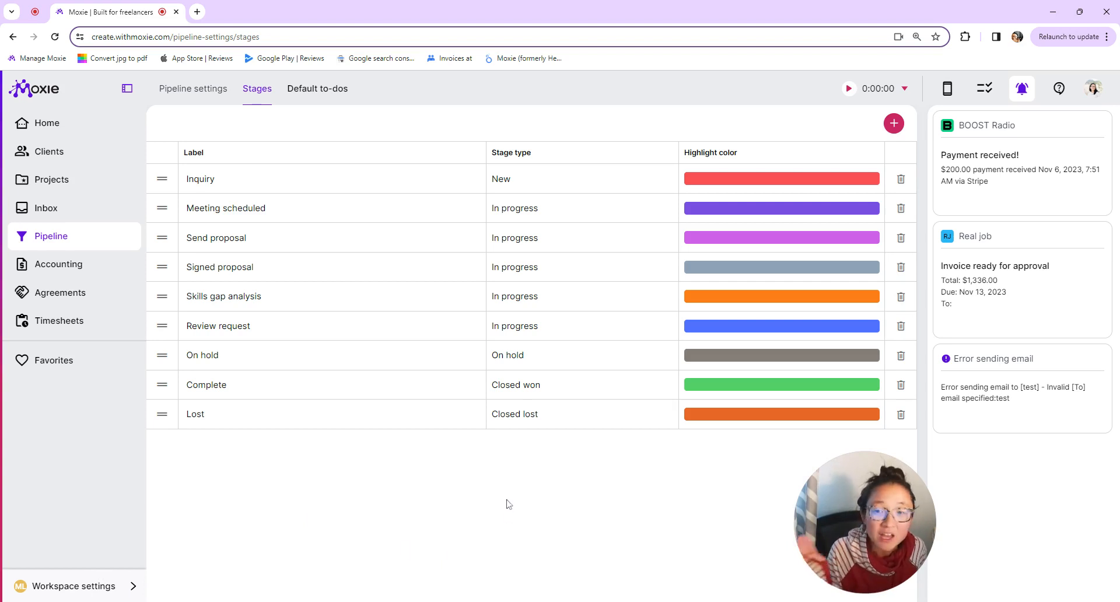
{"action": "left_click", "coordinate": [62, 586]}
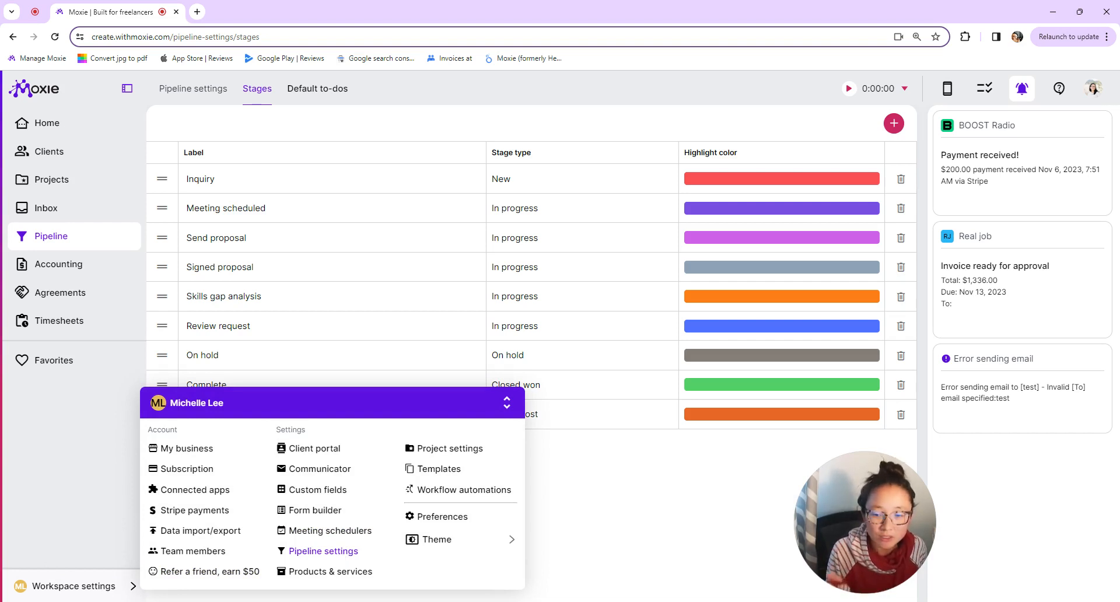
{"action": "left_click", "coordinate": [441, 477]}
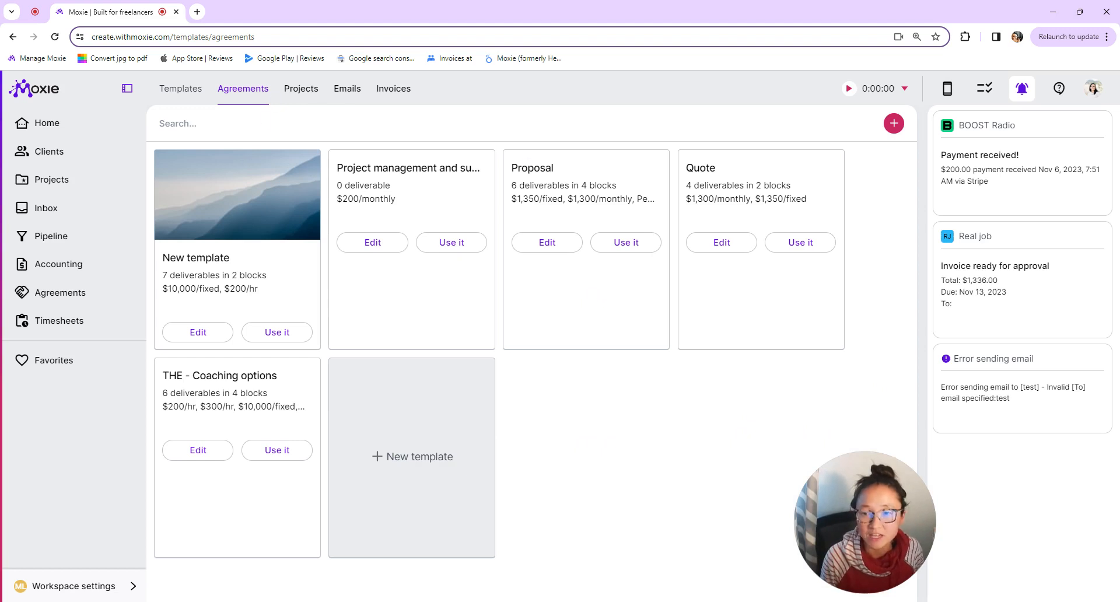
- Browse the Email, Invoice and Project template lists, then reopen Workspace settings
{"action": "left_click", "coordinate": [102, 587]}
{"action": "left_click", "coordinate": [618, 457]}
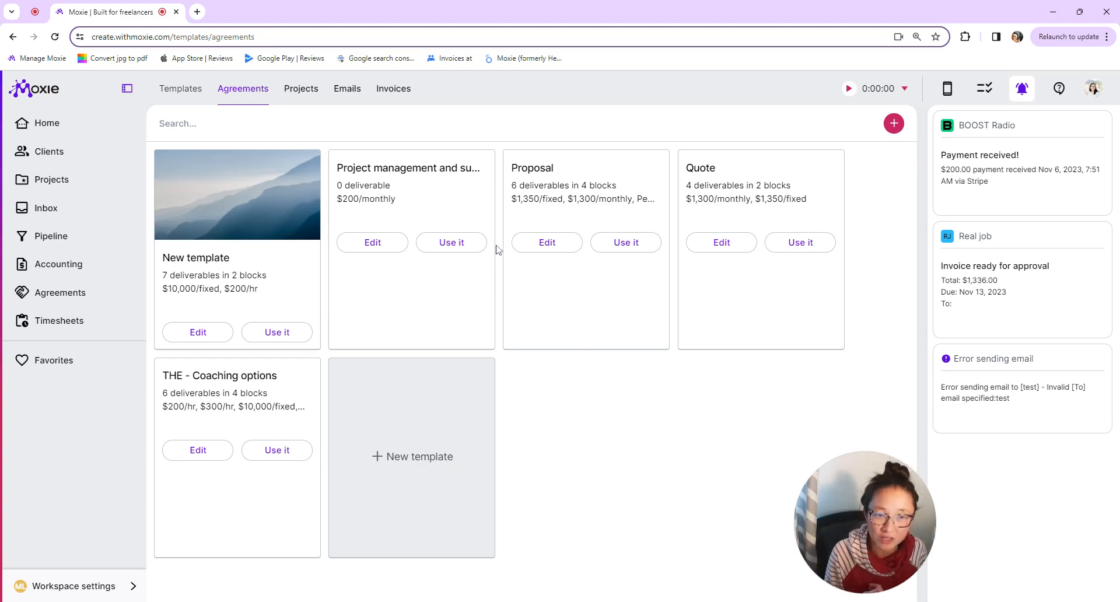
{"action": "left_click", "coordinate": [338, 91]}
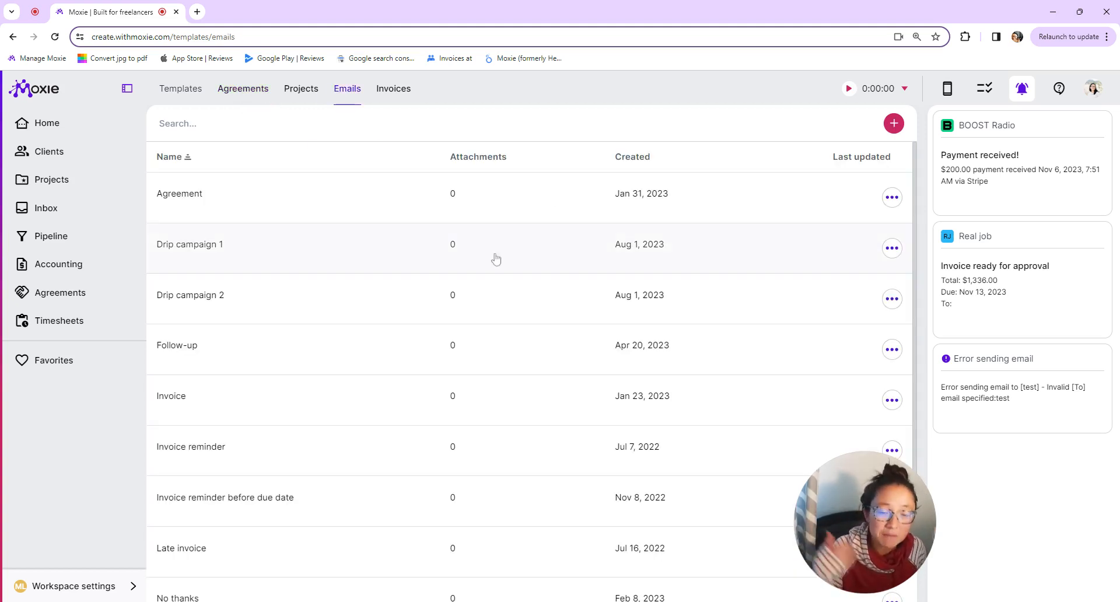
{"action": "left_click", "coordinate": [392, 91]}
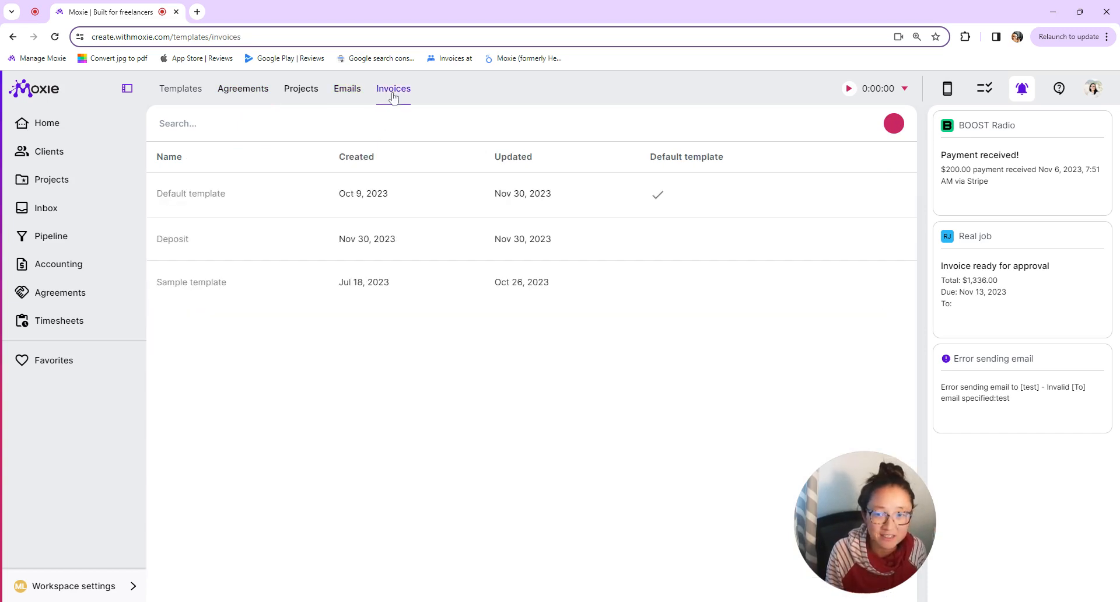
{"action": "left_click", "coordinate": [313, 96]}
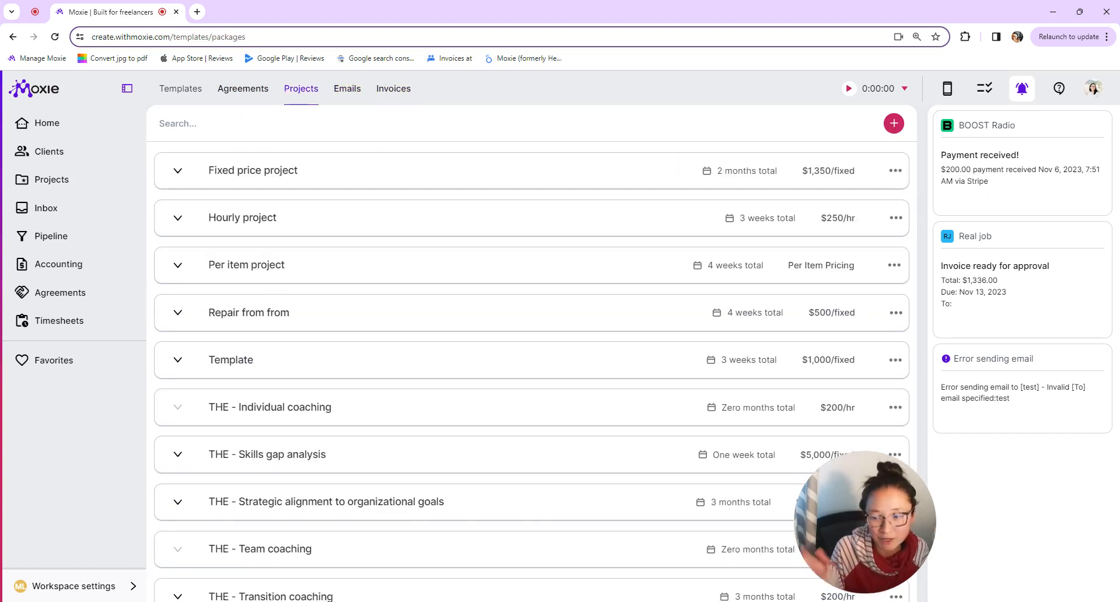
{"action": "left_click", "coordinate": [91, 595]}
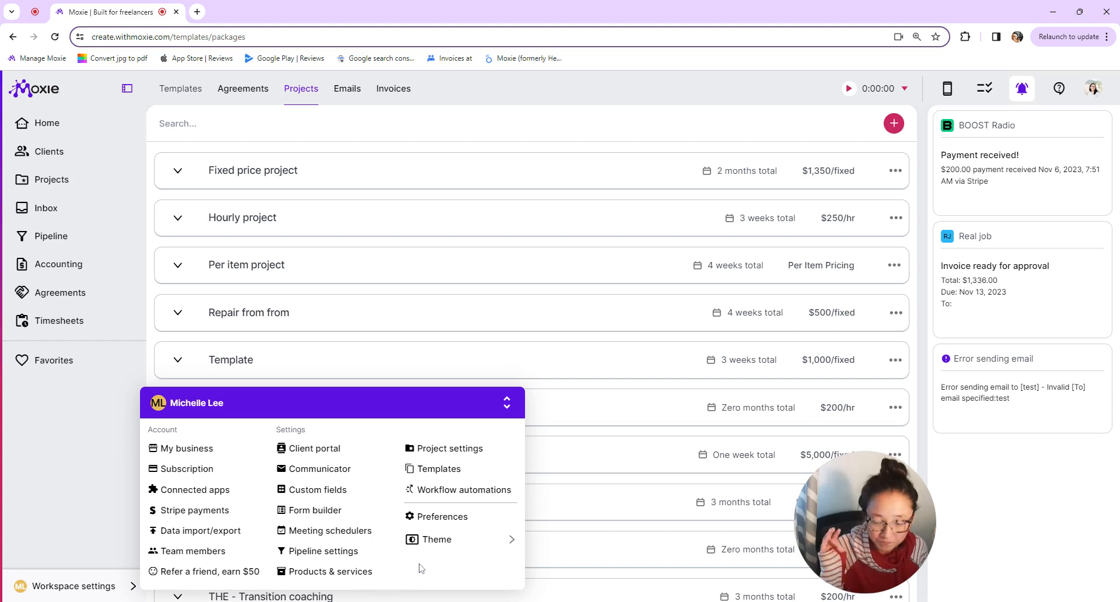
- In the Discovery form, keep the First name question mapped to the contact's First name field
{"action": "left_click", "coordinate": [326, 512]}
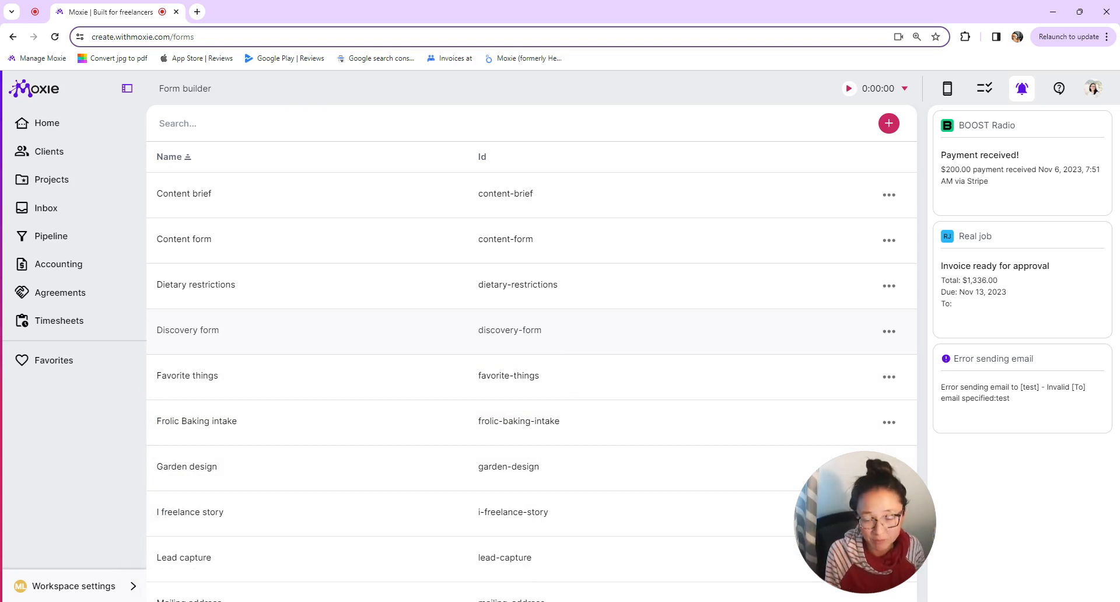
{"action": "left_click", "coordinate": [578, 330]}
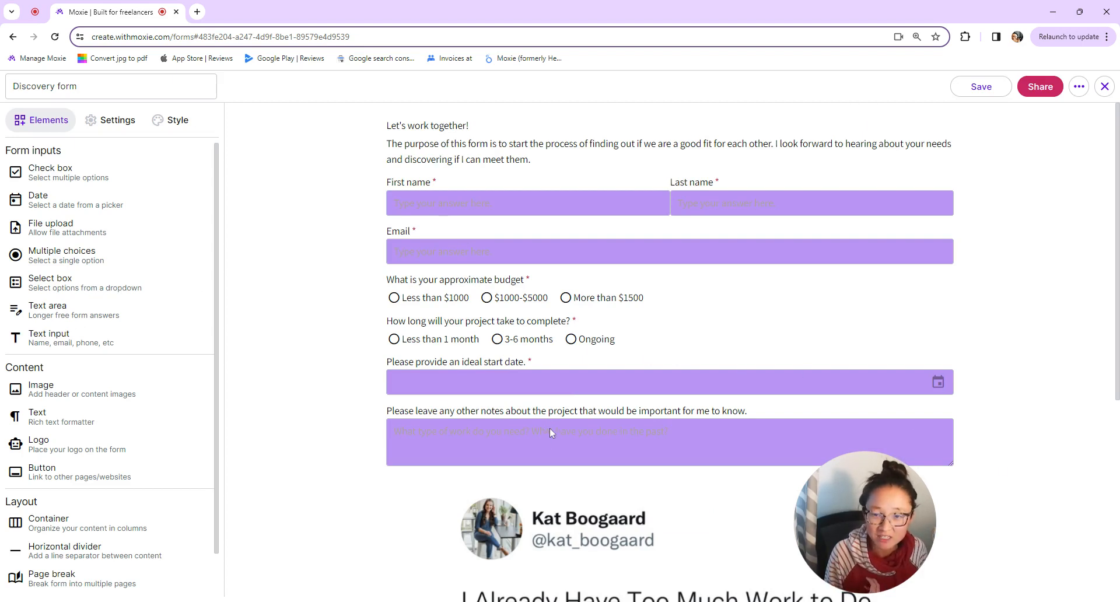
{"action": "left_click", "coordinate": [461, 197]}
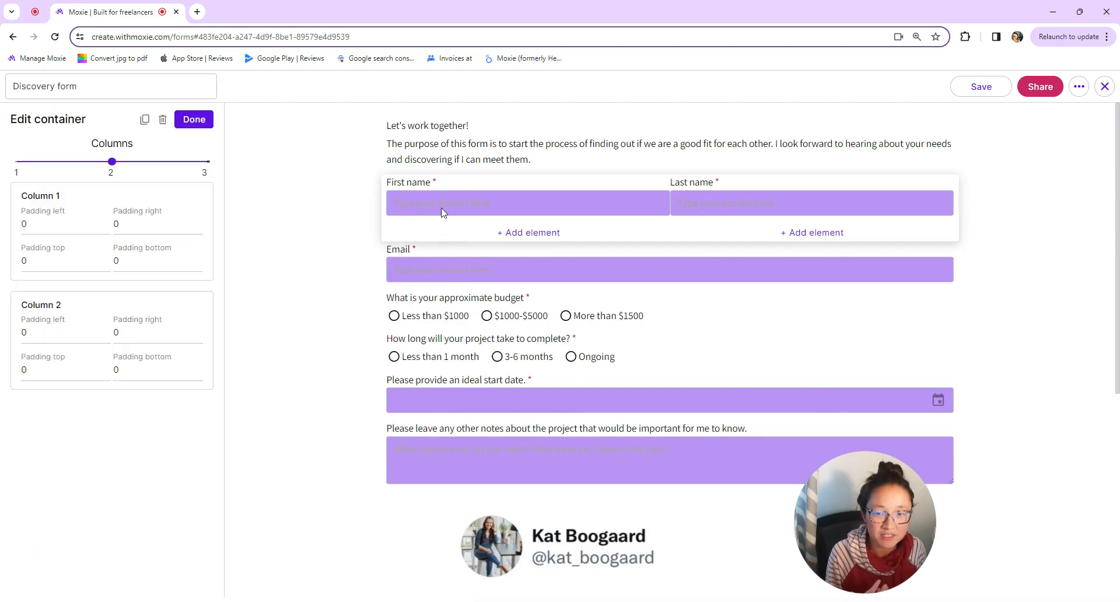
{"action": "left_click", "coordinate": [409, 186]}
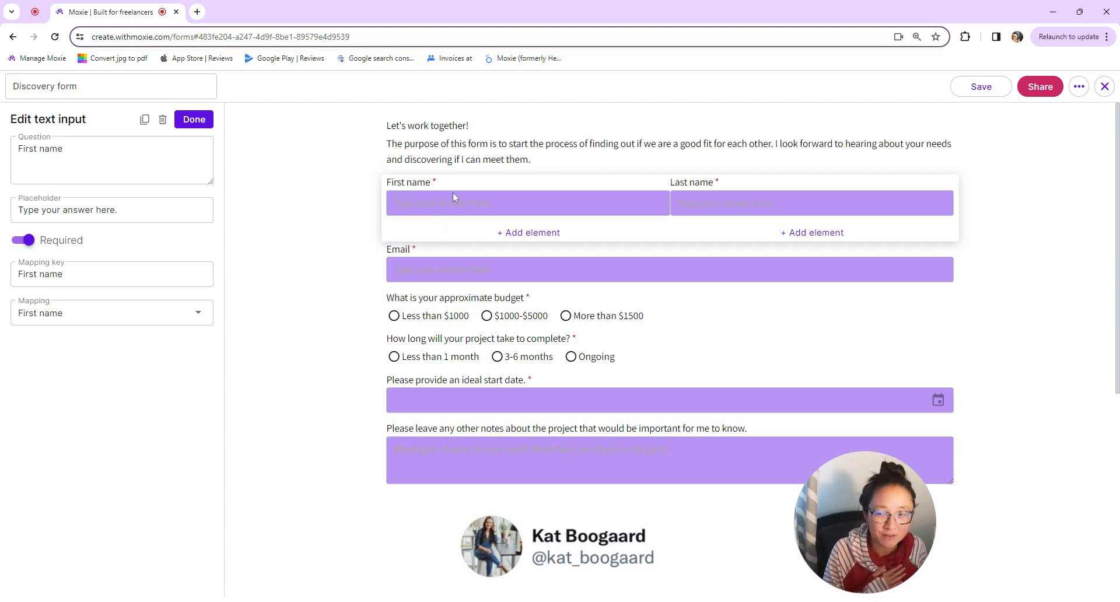
{"action": "left_click", "coordinate": [201, 324]}
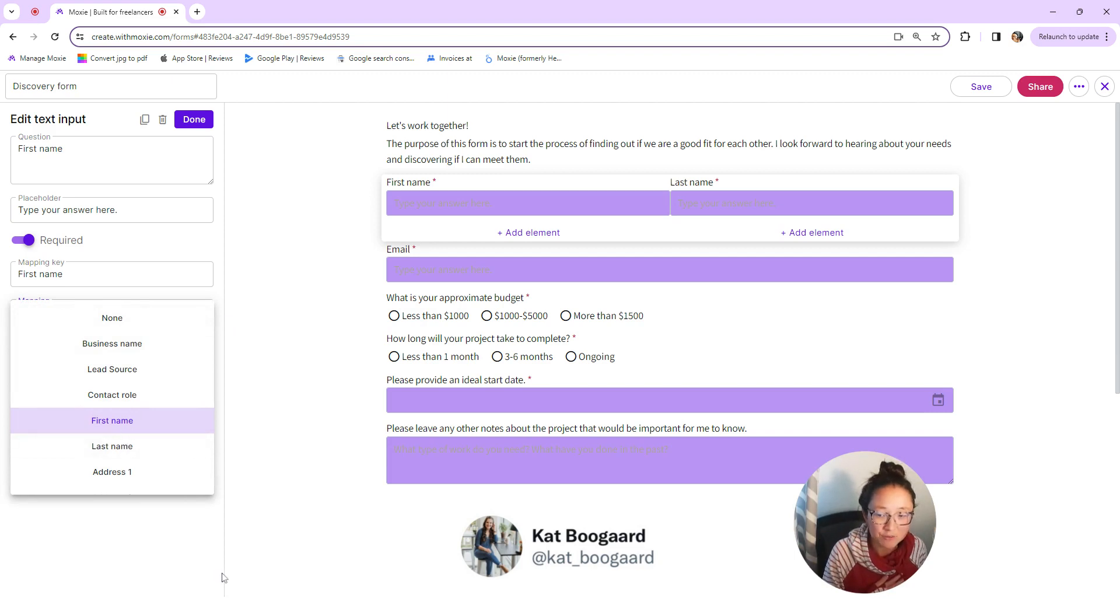
{"action": "left_click", "coordinate": [183, 559]}
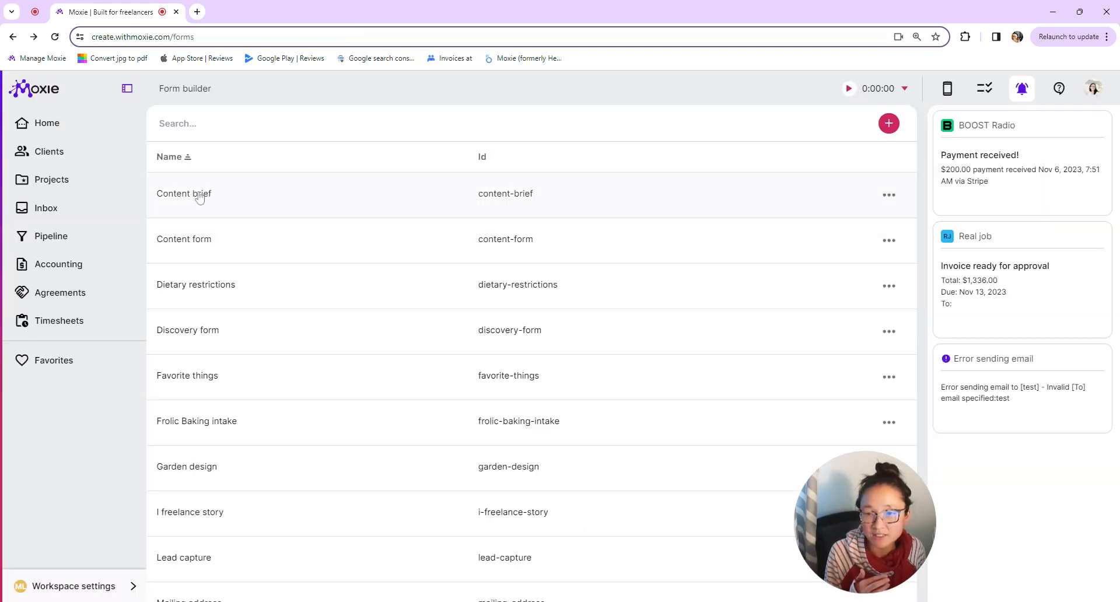
{"action": "left_click", "coordinate": [197, 193]}
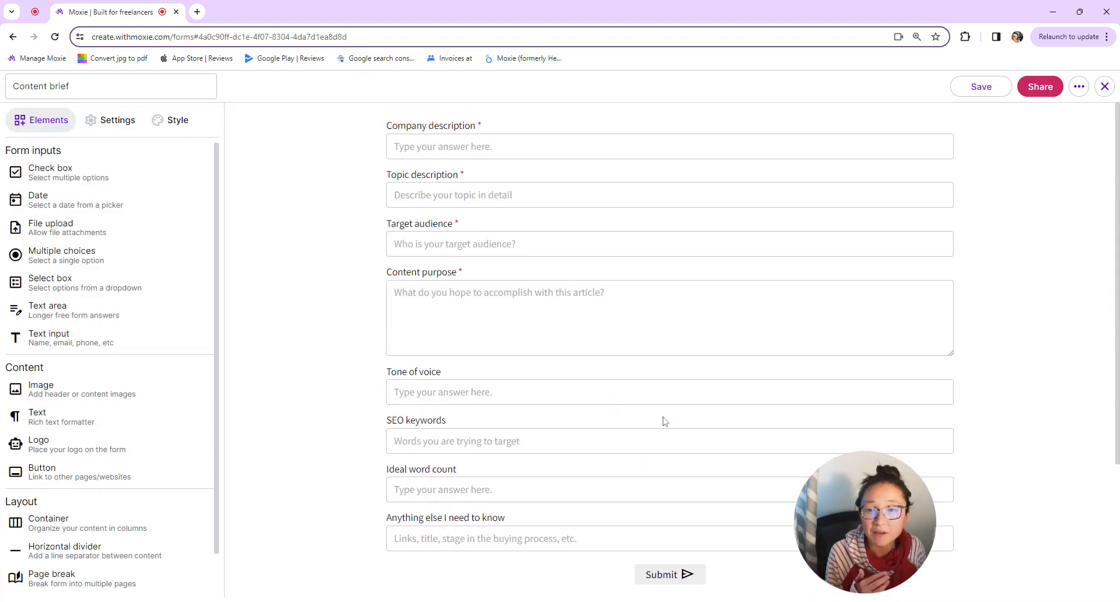
{"action": "left_click", "coordinate": [440, 271]}
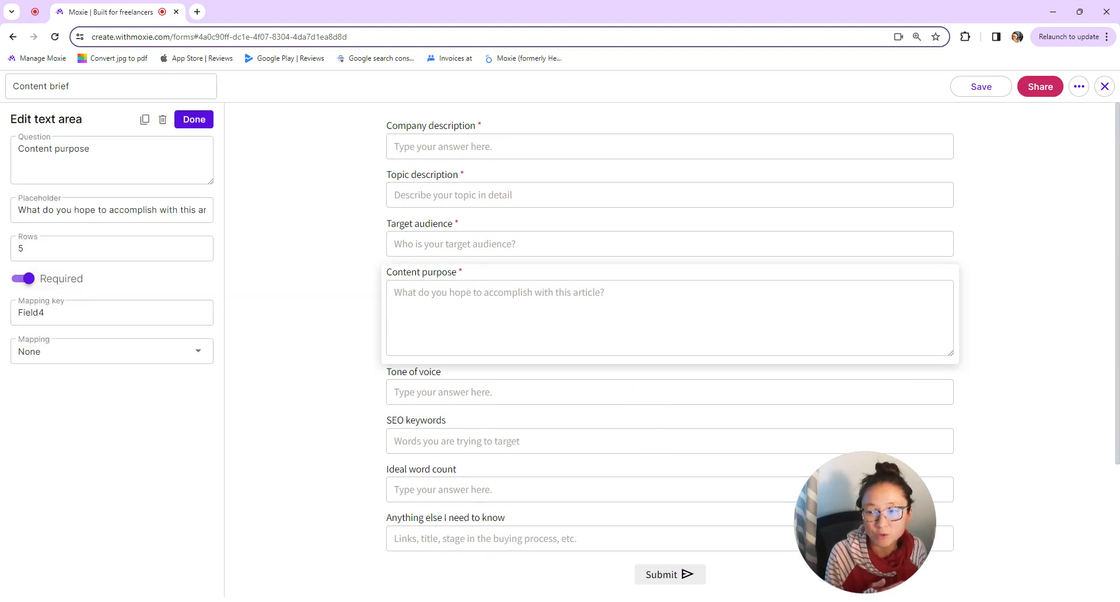
{"action": "left_click", "coordinate": [1104, 86]}
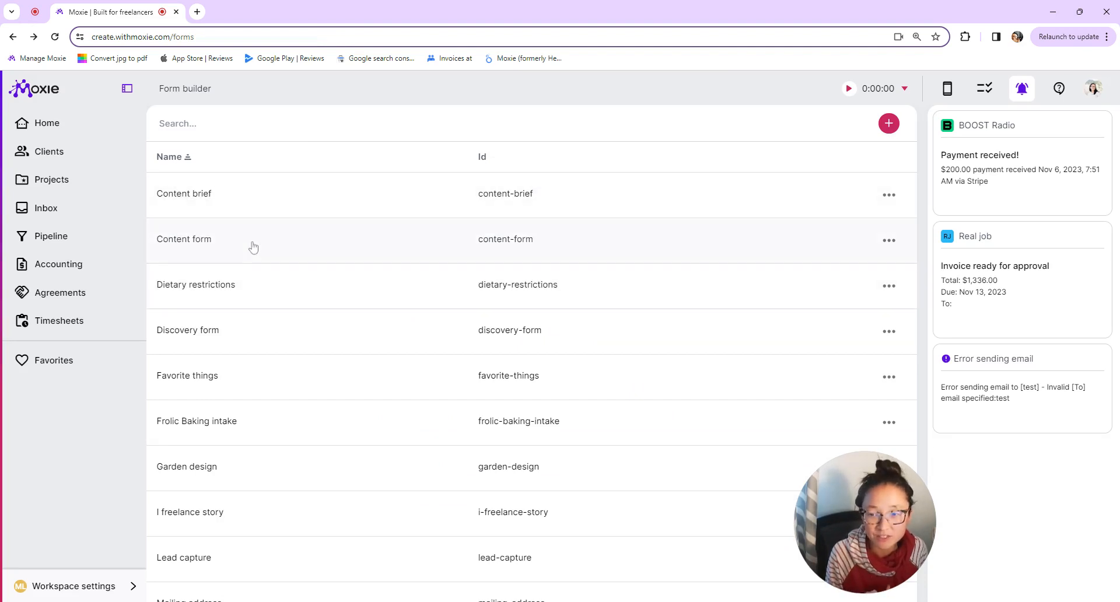
{"action": "left_click", "coordinate": [253, 207]}
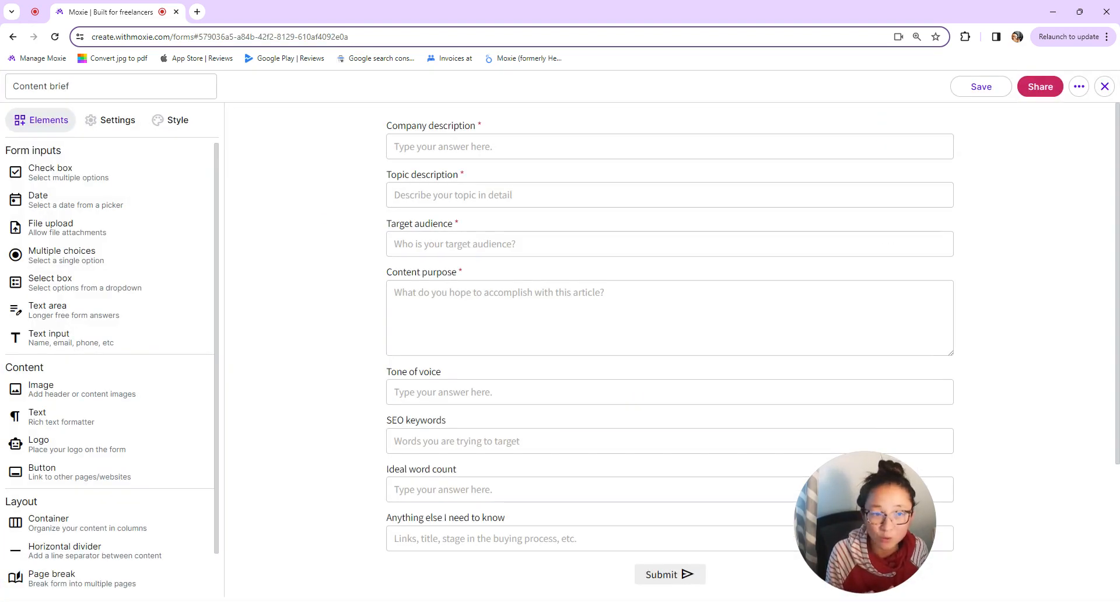
{"action": "left_click", "coordinate": [1105, 87]}
{"action": "left_click", "coordinate": [190, 243]}
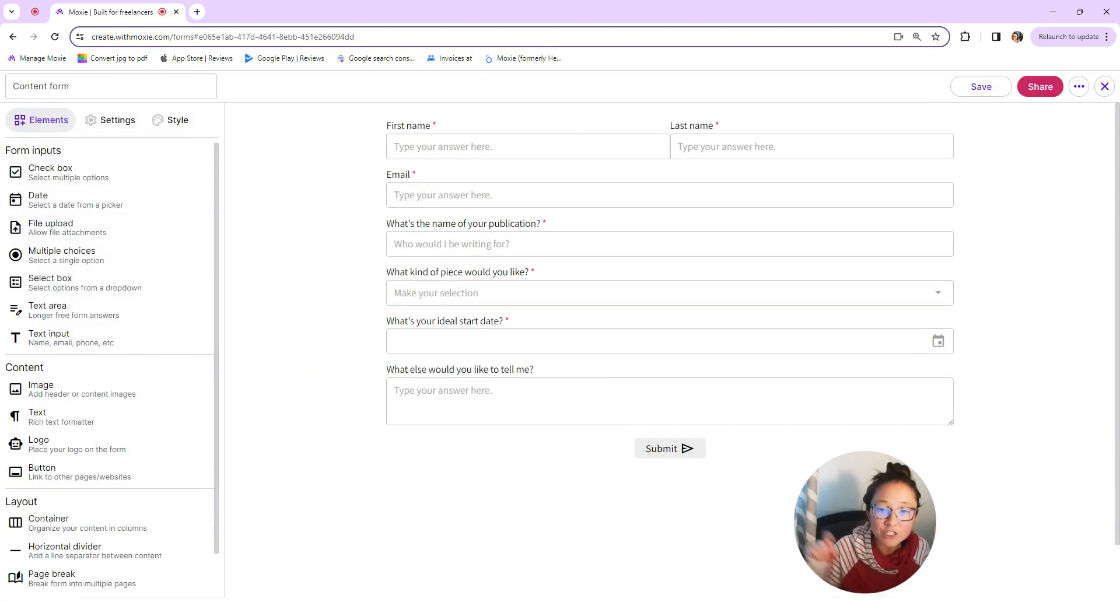
{"action": "left_click", "coordinate": [497, 222]}
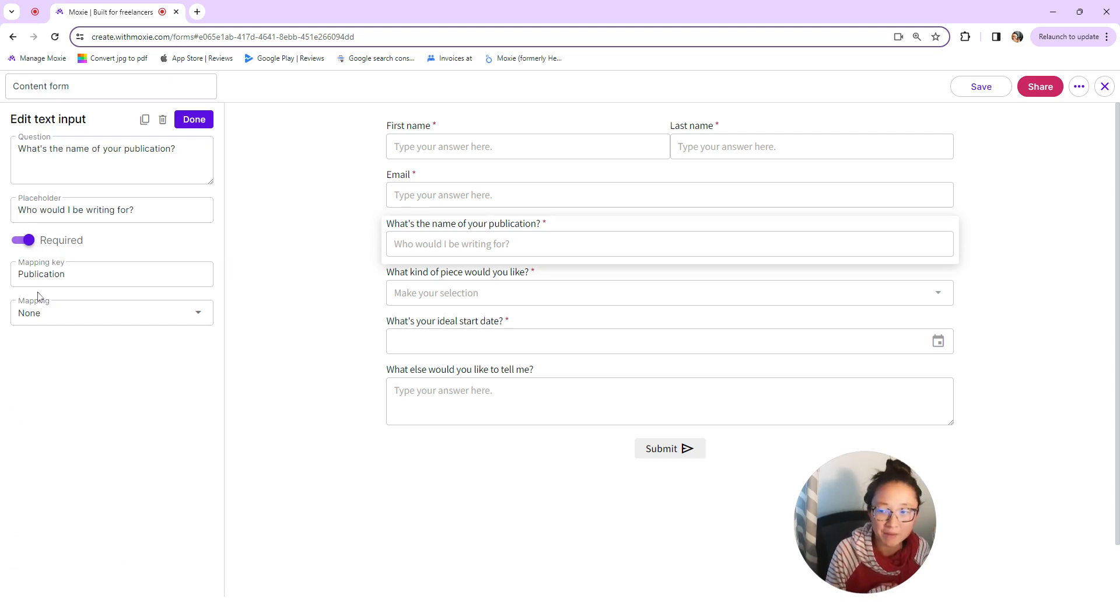
{"action": "left_click", "coordinate": [35, 316]}
{"action": "scroll", "coordinate": [117, 444], "scroll_direction": "down", "scroll_amount": 4}
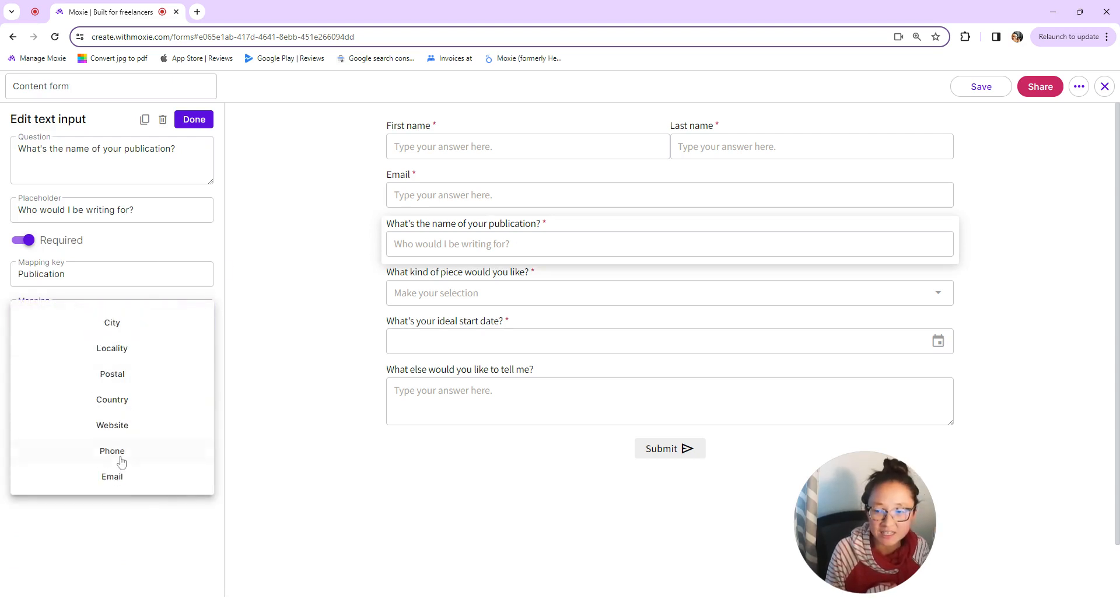
{"action": "left_click", "coordinate": [281, 457]}
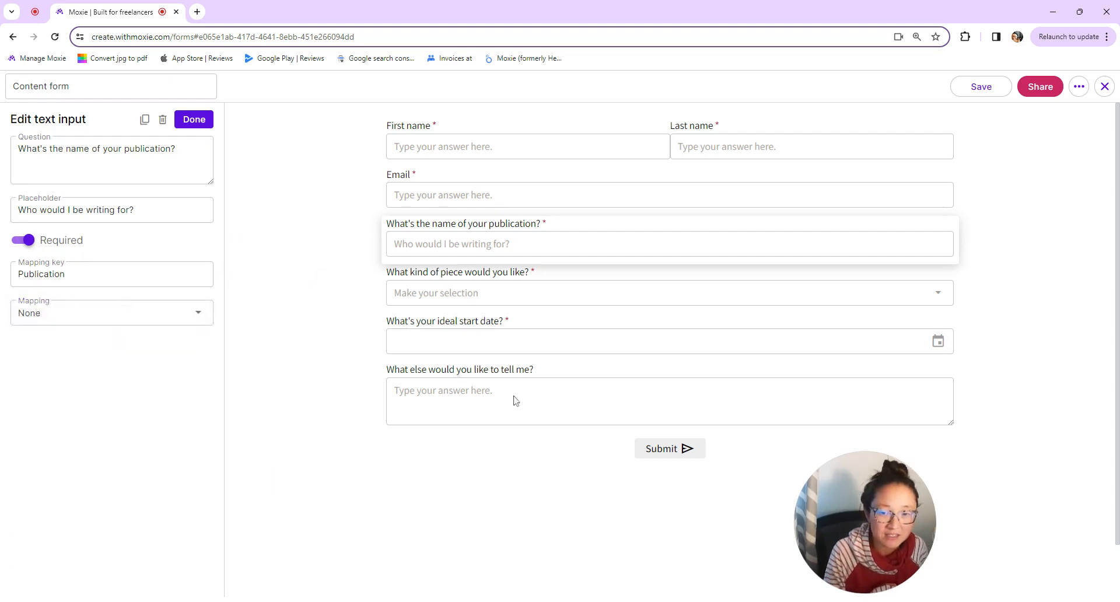
{"action": "left_click", "coordinate": [1106, 87]}
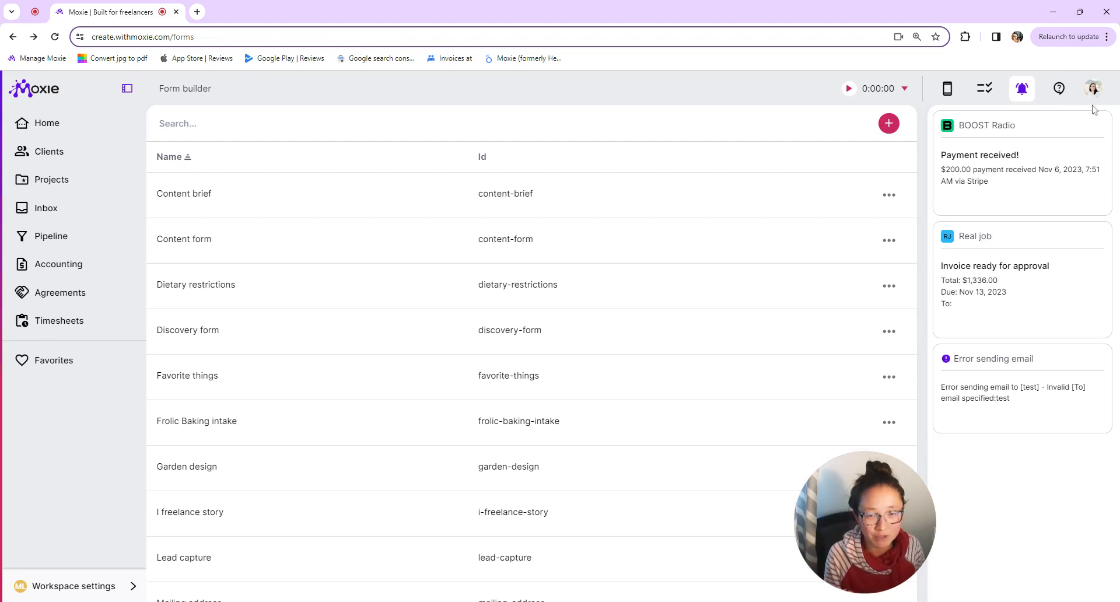
- Dismiss the help center and notifications panel, then view the Discovery form's submission settings
{"action": "left_click", "coordinate": [1060, 89]}
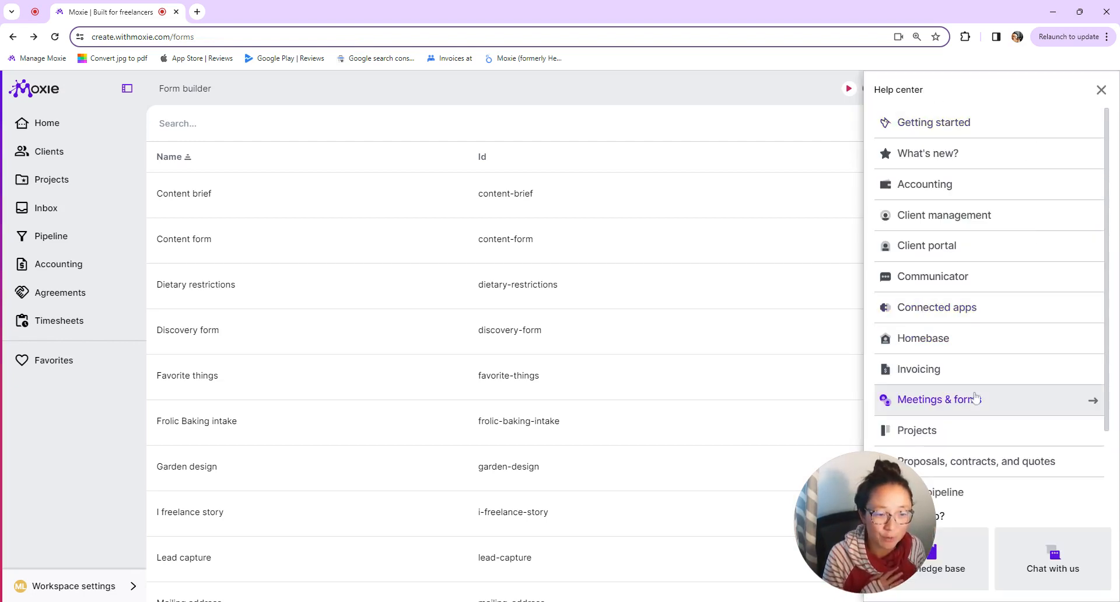
{"action": "left_click", "coordinate": [1101, 89]}
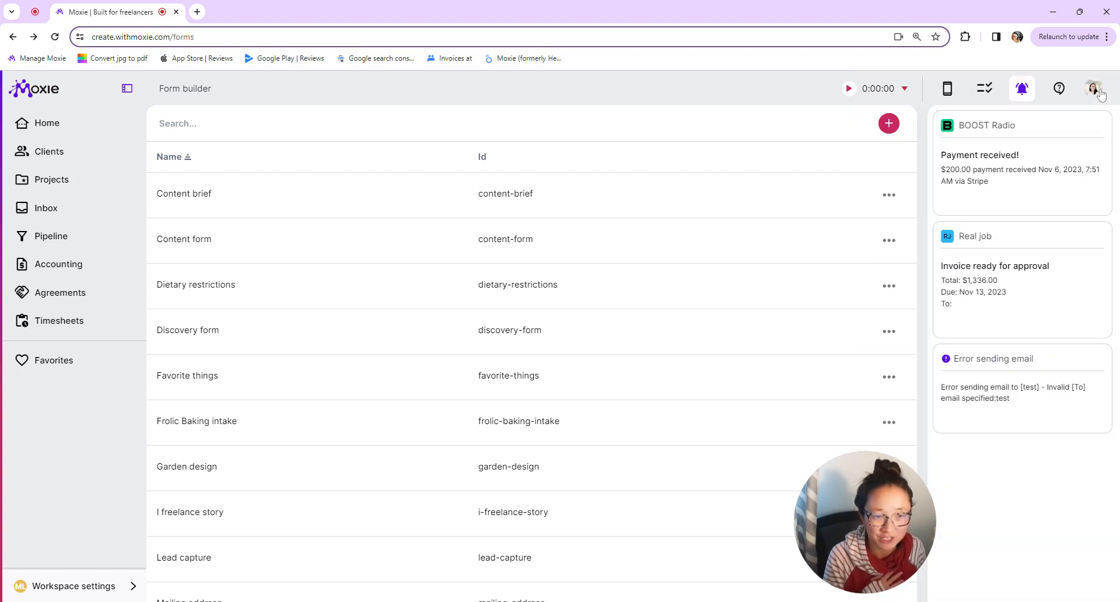
{"action": "left_click", "coordinate": [1023, 97]}
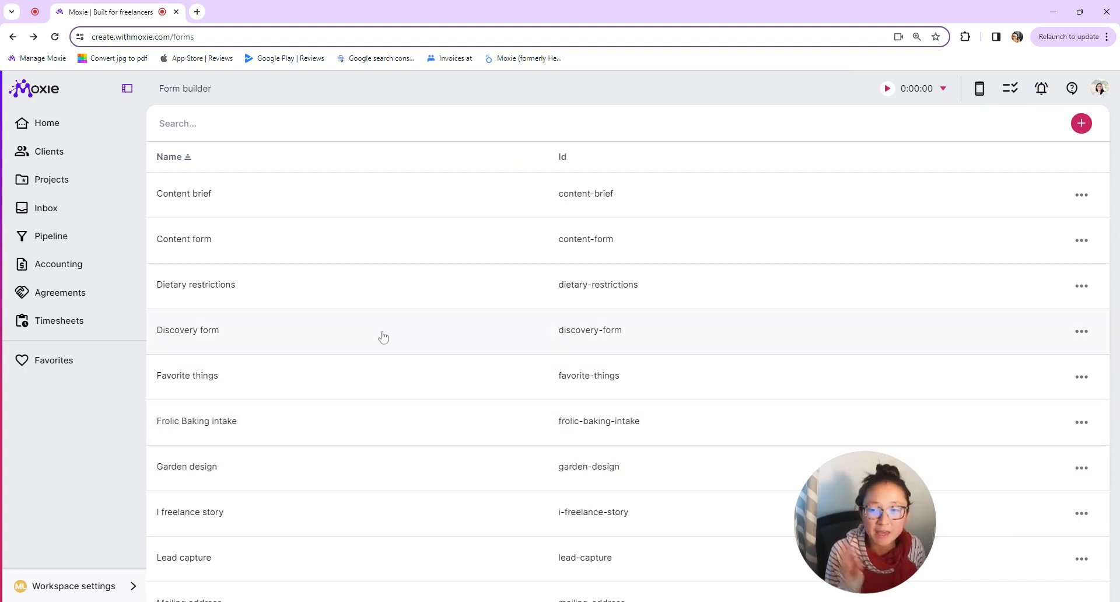
{"action": "left_click", "coordinate": [224, 332]}
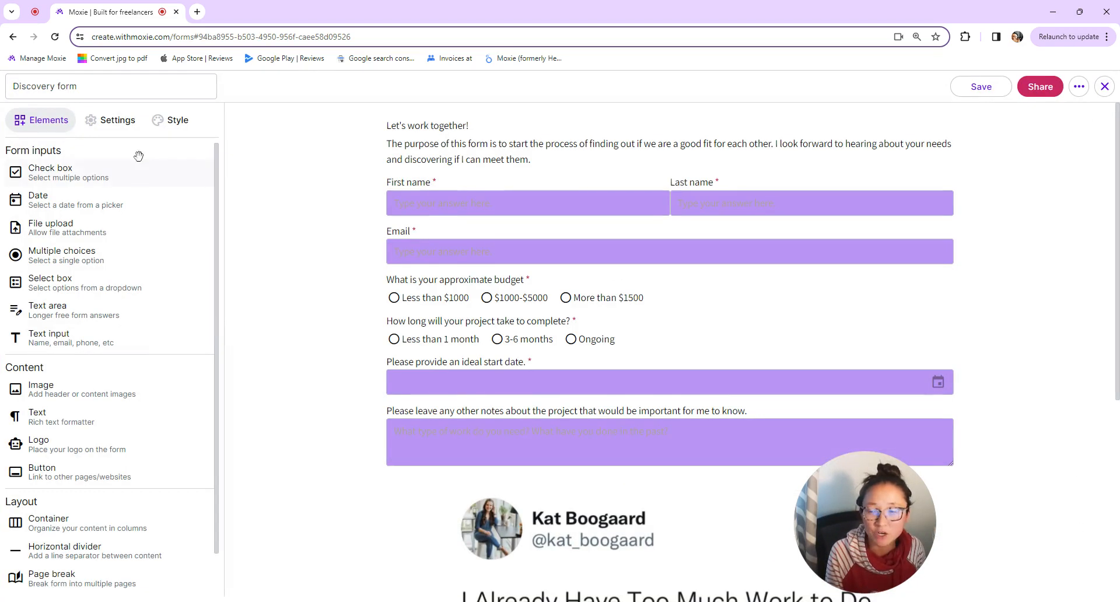
{"action": "left_click", "coordinate": [125, 120]}
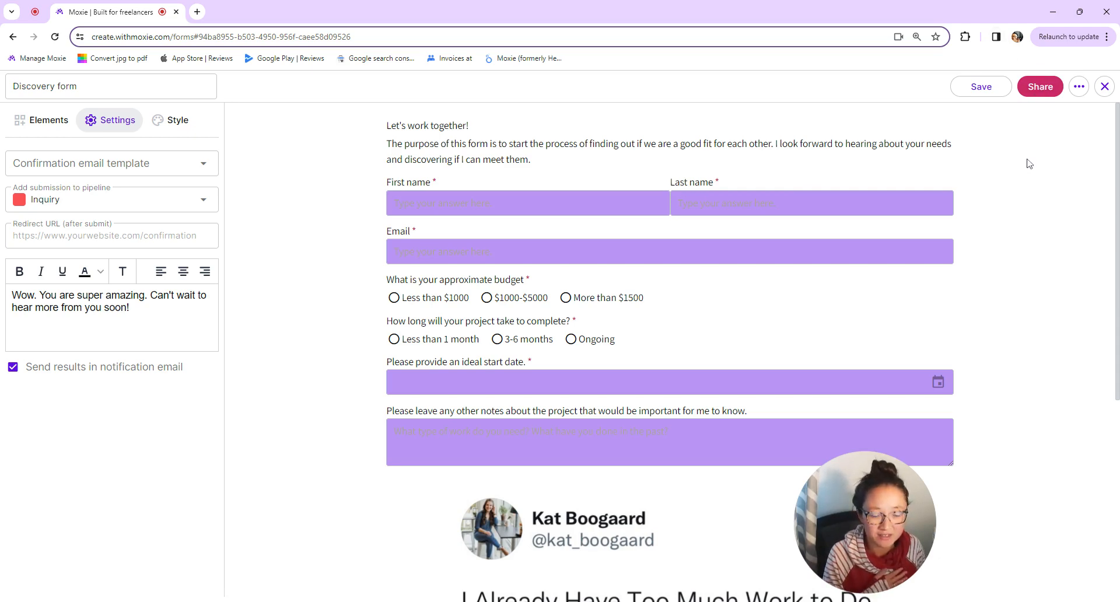
- Copy the Discovery form's direct share link to the clipboard
{"action": "left_click", "coordinate": [1039, 93]}
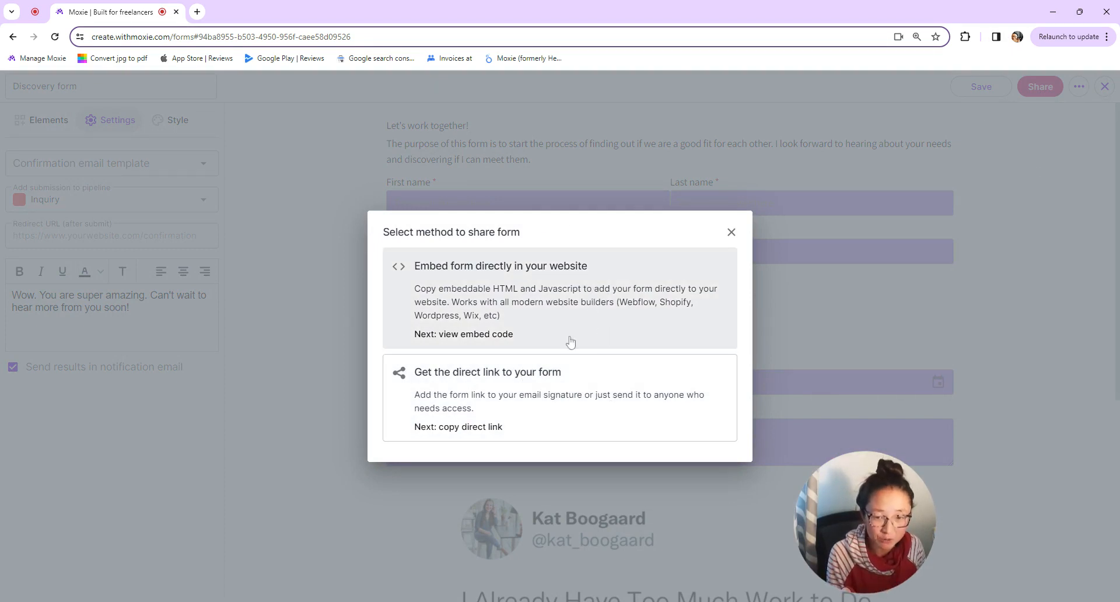
{"action": "left_click", "coordinate": [525, 412]}
{"action": "left_click", "coordinate": [725, 331]}
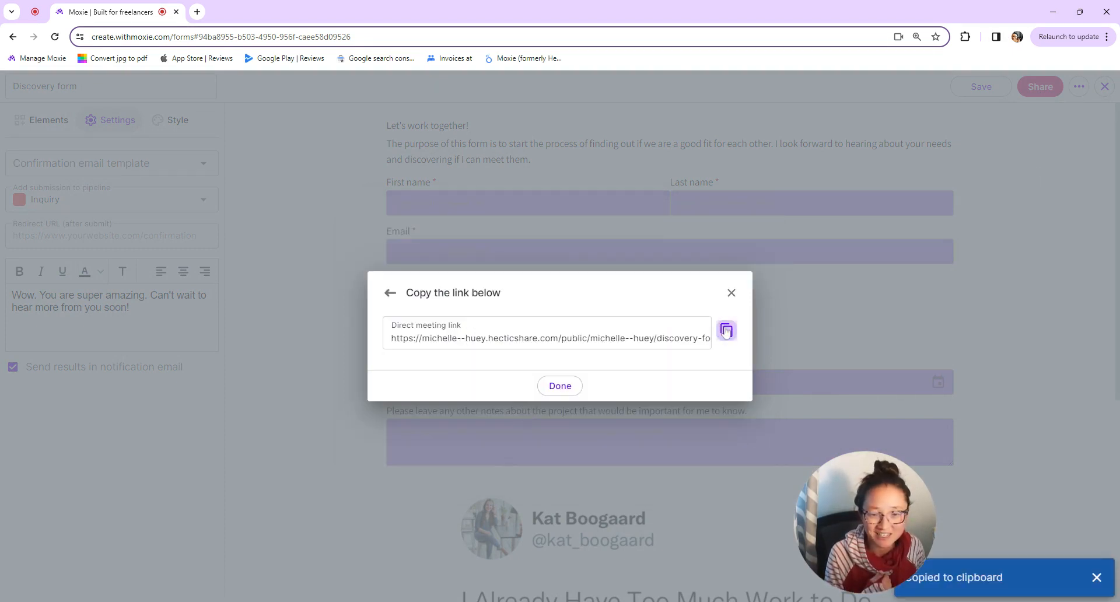
{"action": "left_click", "coordinate": [566, 390]}
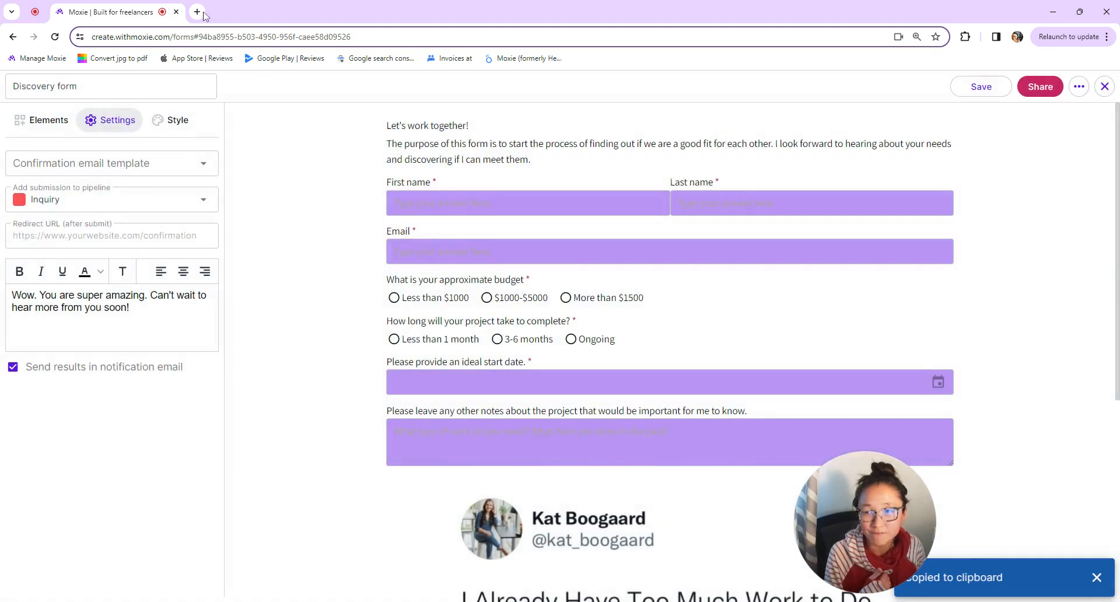
{"action": "left_click", "coordinate": [198, 12]}
- Open the pasted public form link and enter the contact's first name, last name and e-mail
{"action": "key", "text": "ctrl+v"}
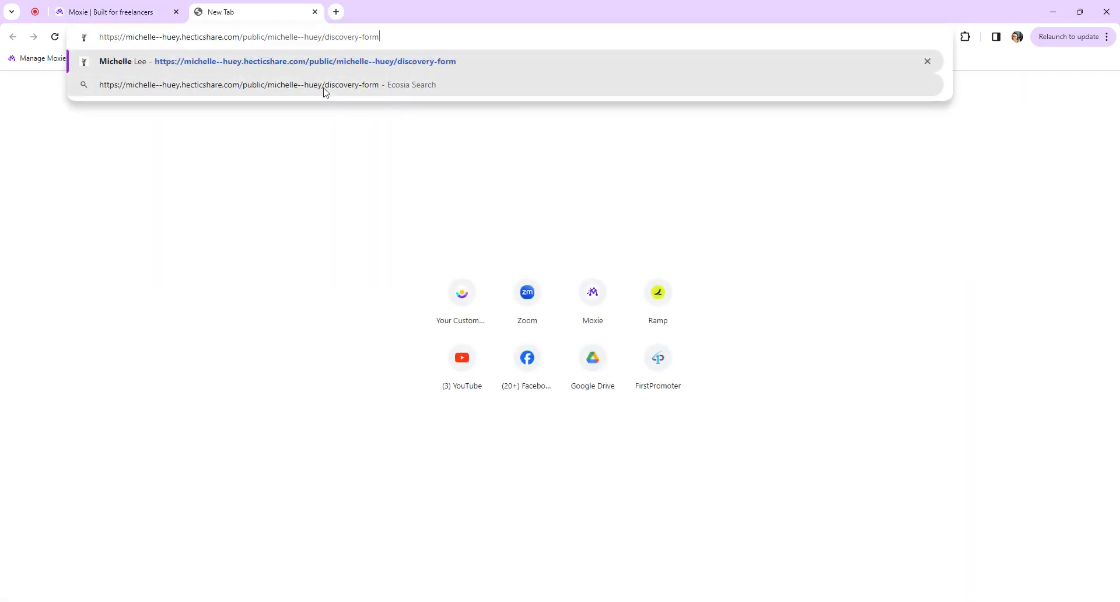
{"action": "left_click", "coordinate": [330, 61]}
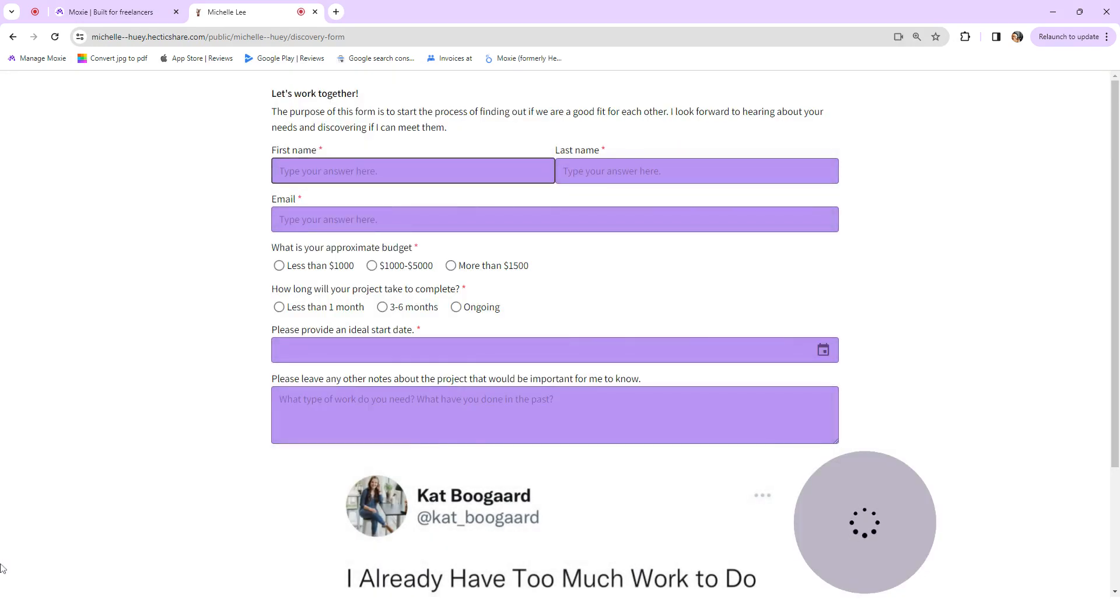
{"action": "key", "text": "Tab"}
{"action": "key", "text": "Tab"}
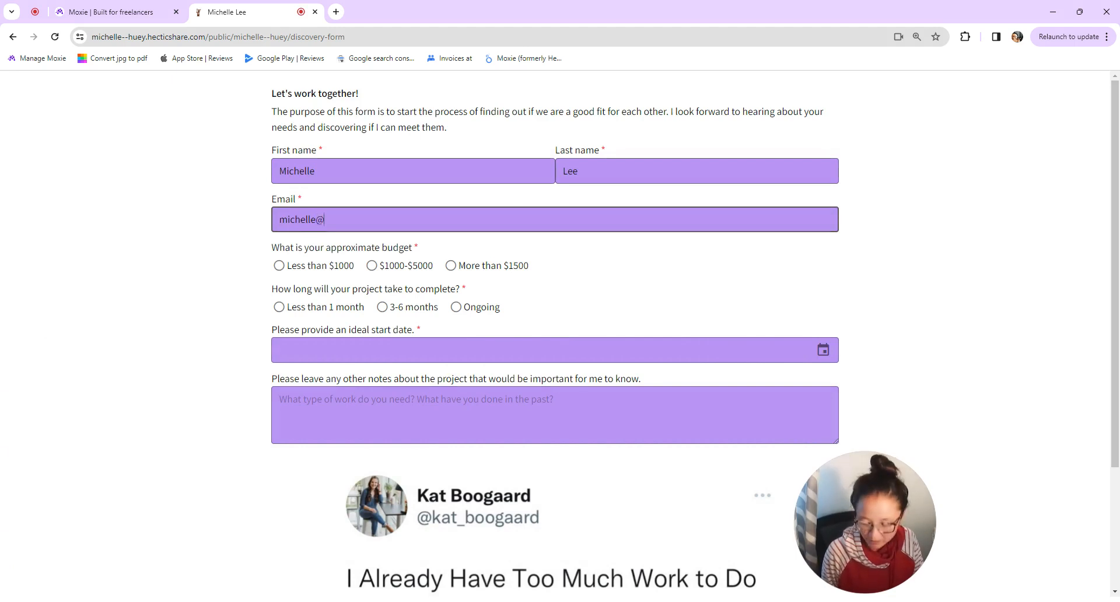
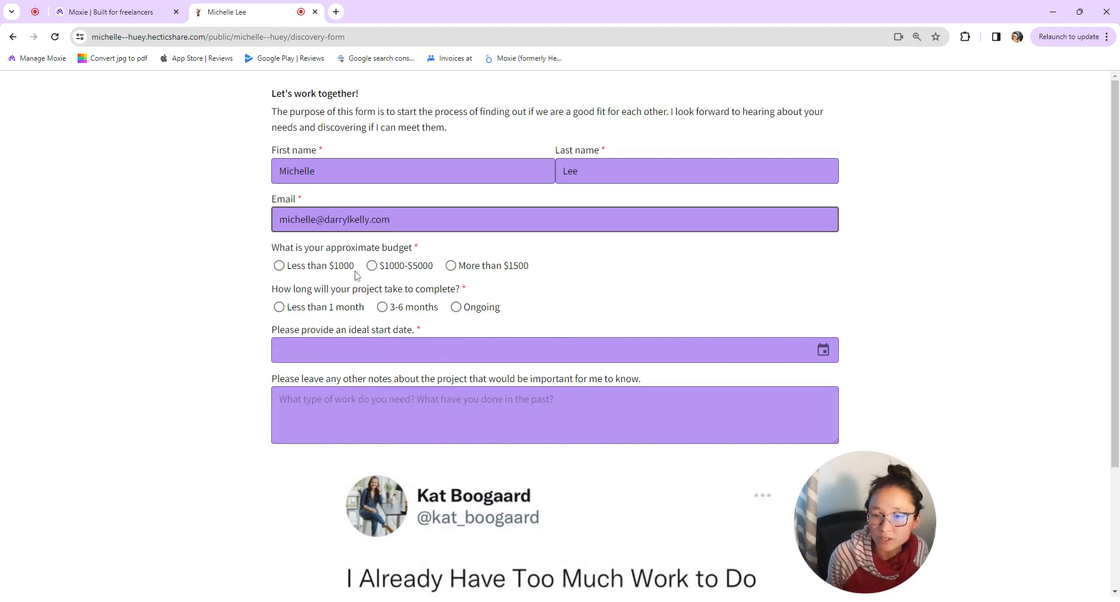
- Choose a $1000-$5000 budget, 3-6 months, start 12/4/2023, submit, and close the tab
{"action": "left_click", "coordinate": [371, 265]}
{"action": "left_click", "coordinate": [382, 307]}
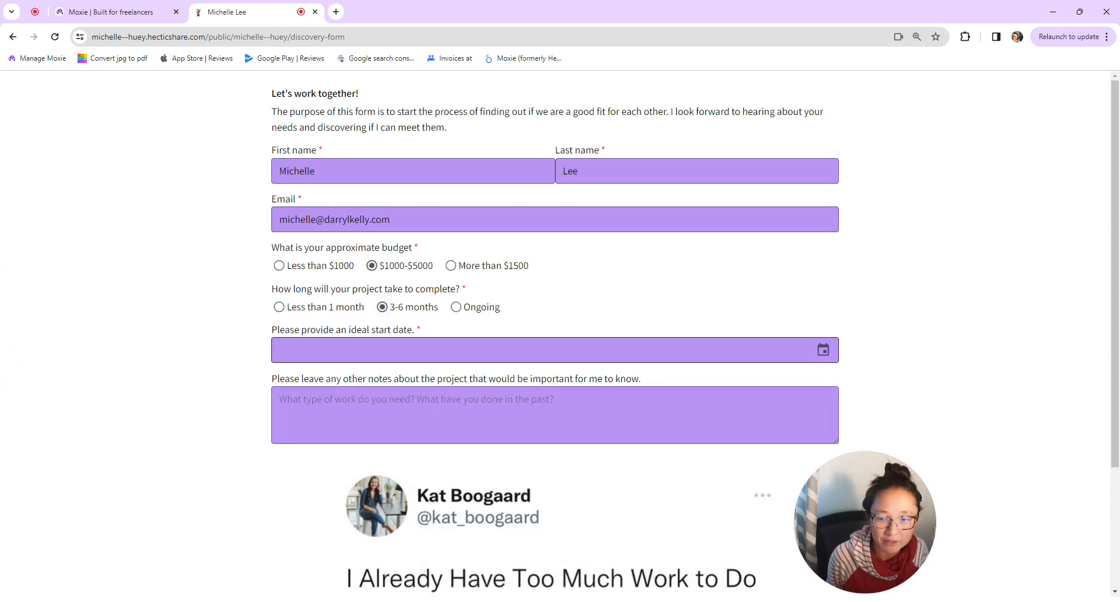
{"action": "left_click", "coordinate": [496, 350]}
{"action": "left_click", "coordinate": [626, 379]}
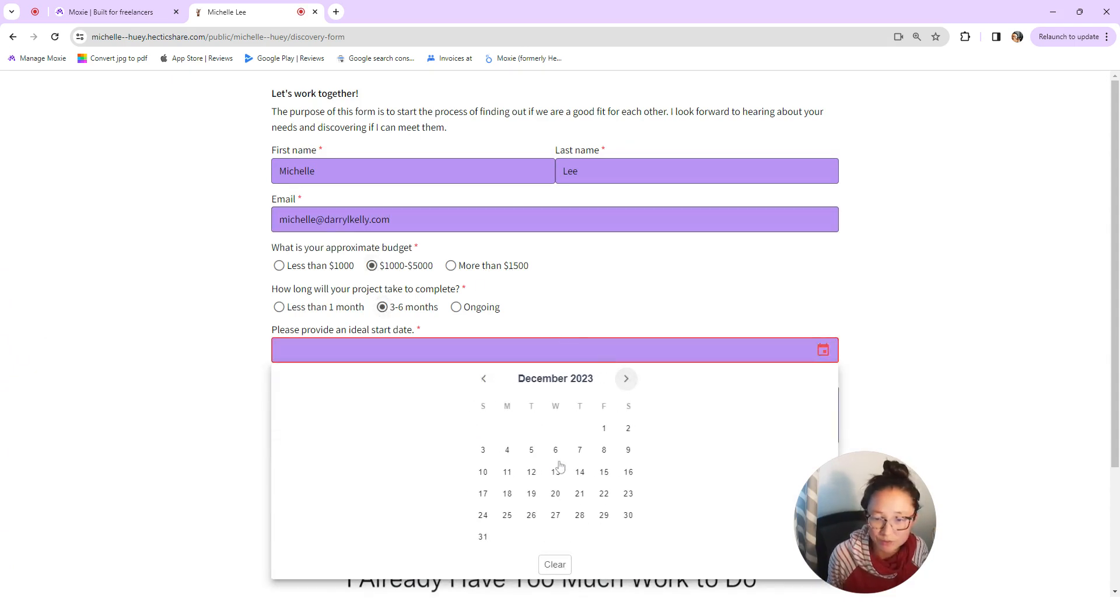
{"action": "left_click", "coordinate": [507, 451]}
{"action": "scroll", "coordinate": [546, 508], "scroll_direction": "down", "scroll_amount": 3}
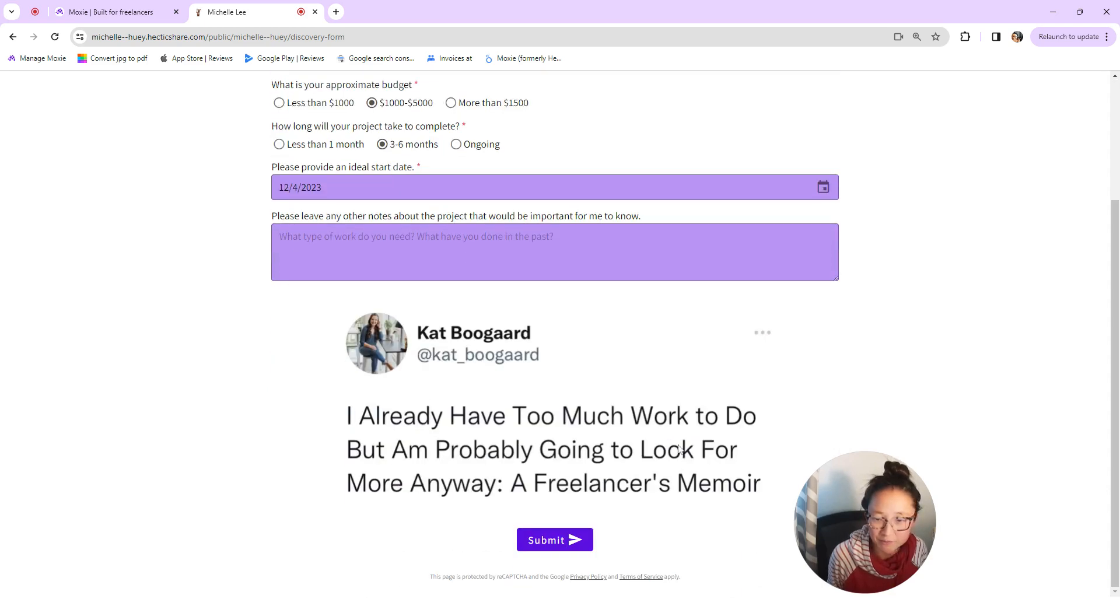
{"action": "left_click", "coordinate": [547, 541]}
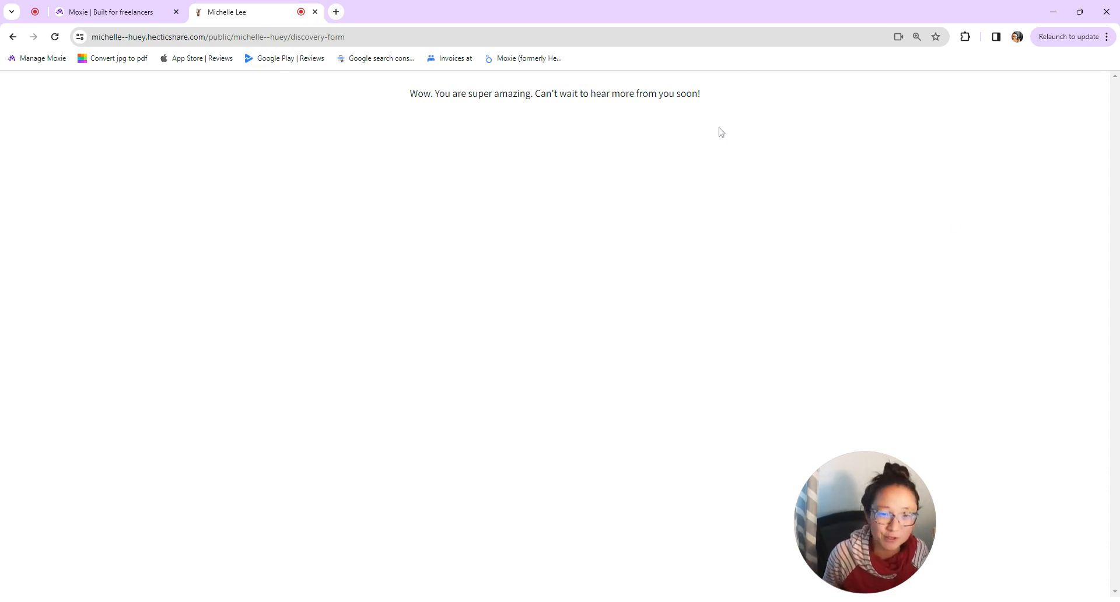
{"action": "left_click", "coordinate": [315, 12]}
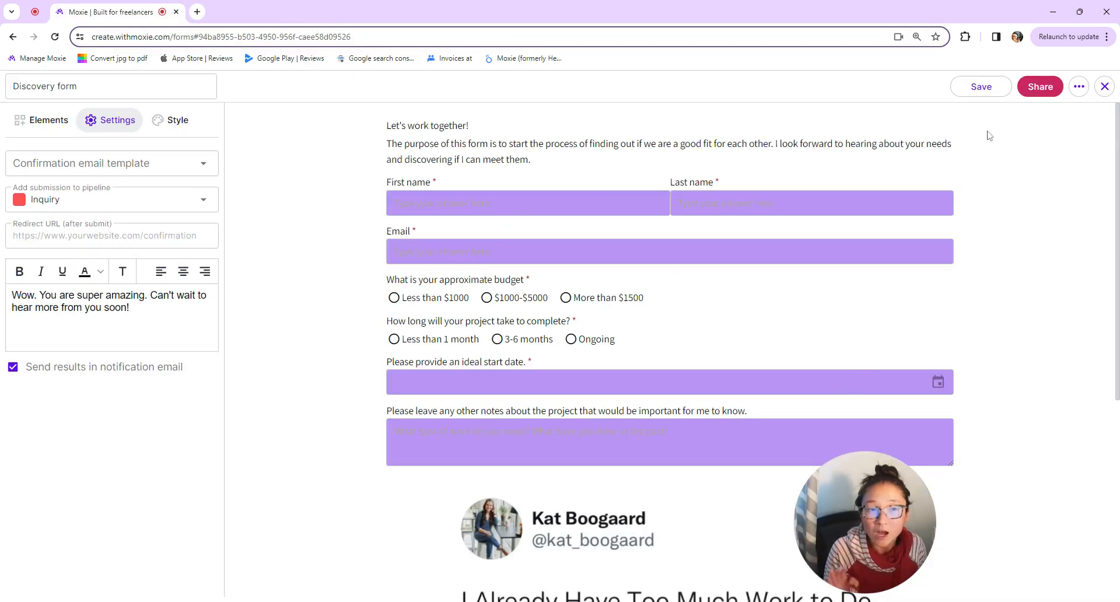
- Close the form editor and go to Workflow automations through Workspace settings
{"action": "left_click", "coordinate": [1105, 87]}
{"action": "left_click", "coordinate": [79, 593]}
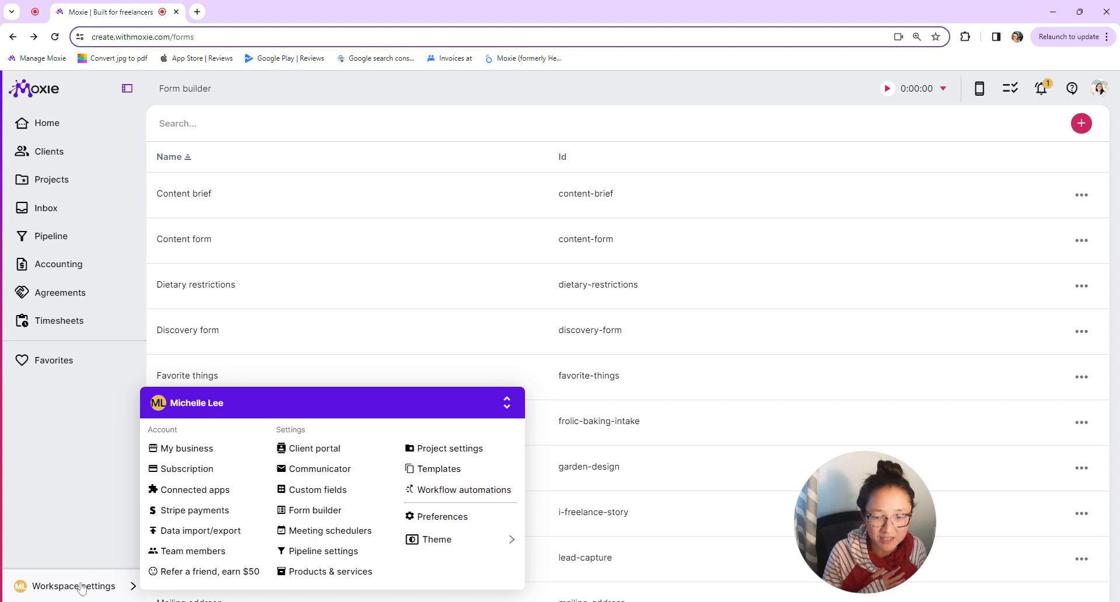
{"action": "left_click", "coordinate": [450, 489]}
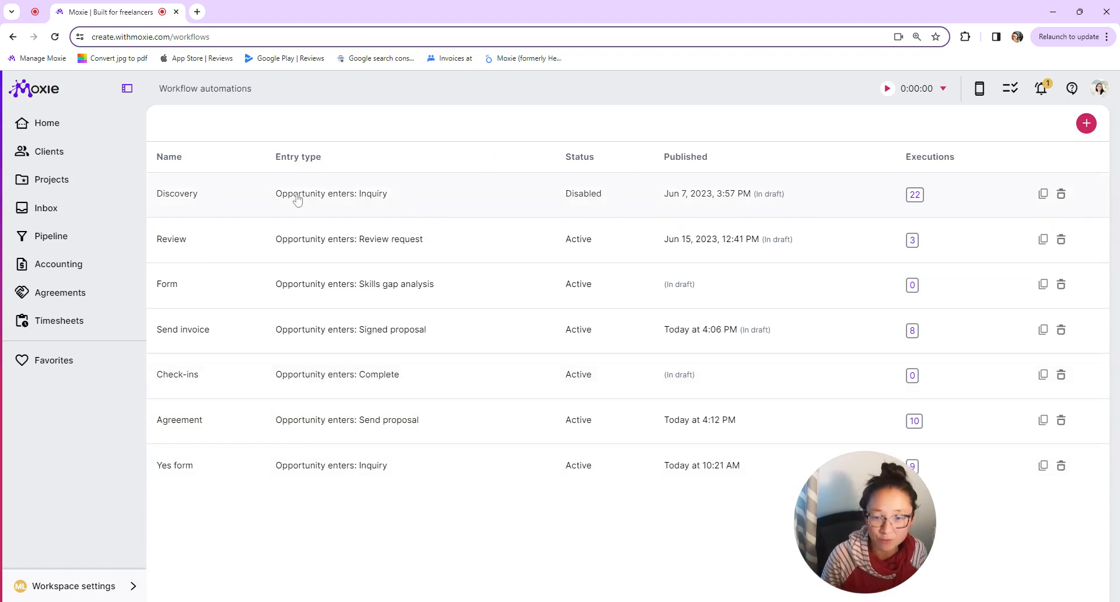
- Open the Yes form workflow and inspect the Thanks email step without changes
{"action": "left_click", "coordinate": [331, 475]}
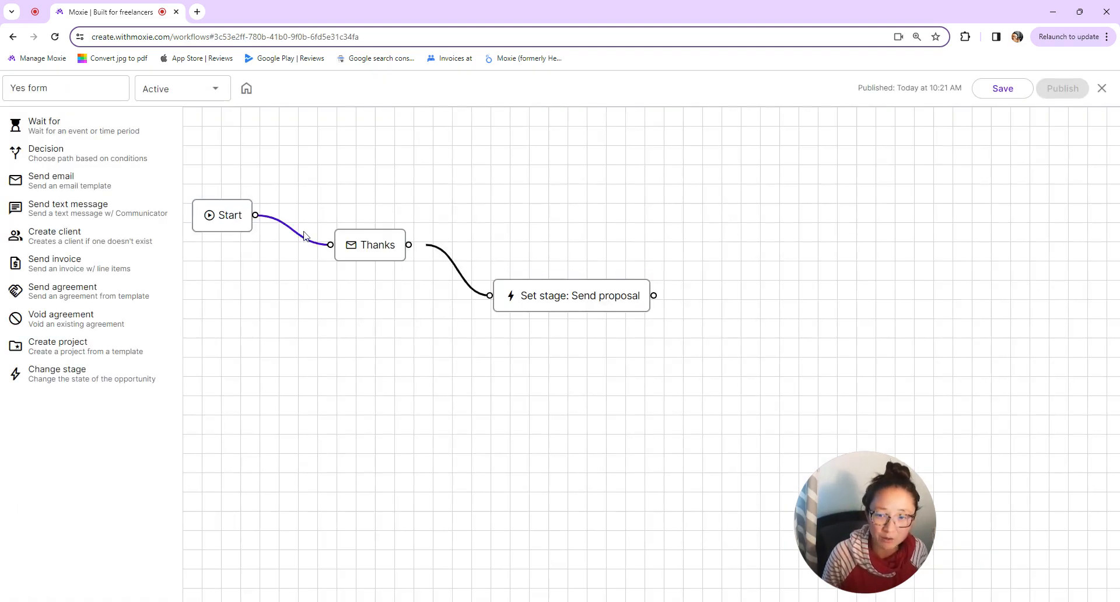
{"action": "left_click", "coordinate": [353, 248]}
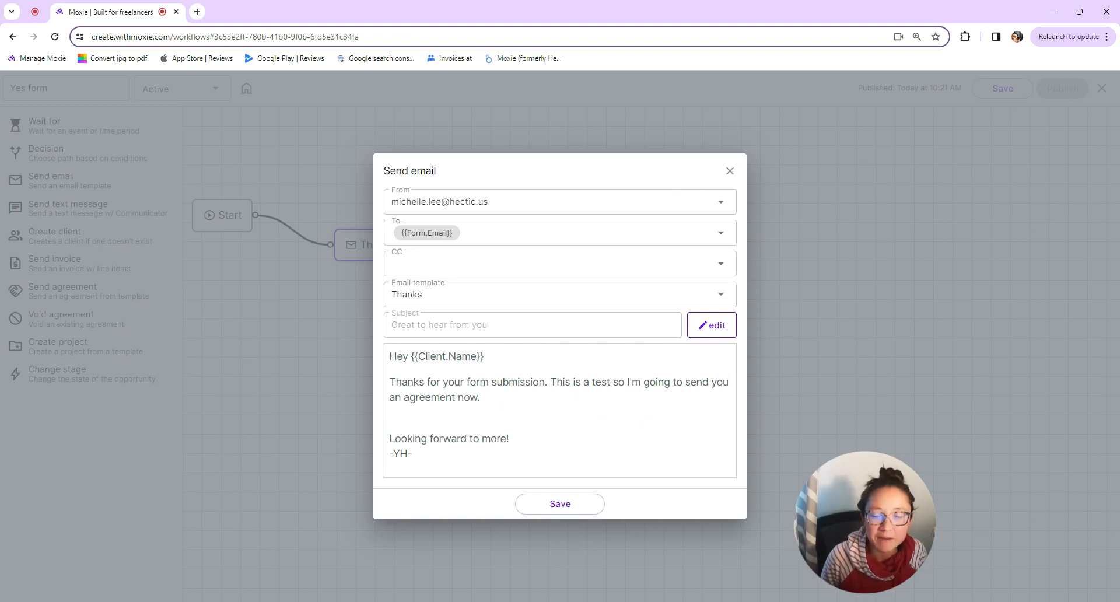
{"action": "left_click", "coordinate": [730, 171]}
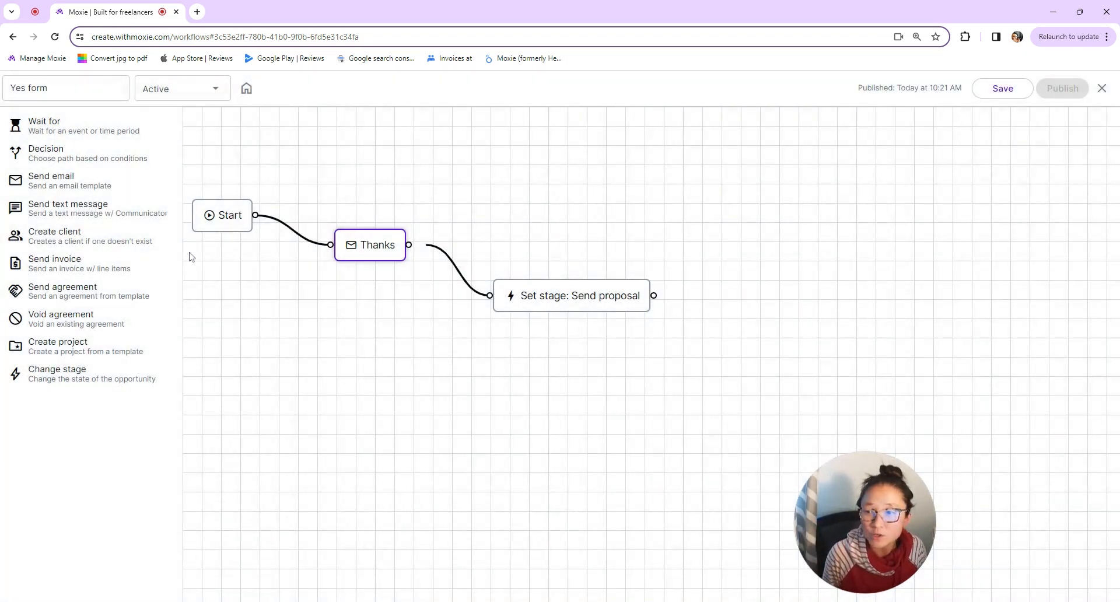
- Add a Decision step to the canvas, check its conditions, and close the workflow
{"action": "left_click_drag", "start_coordinate": [100, 157], "coordinate": [535, 210]}
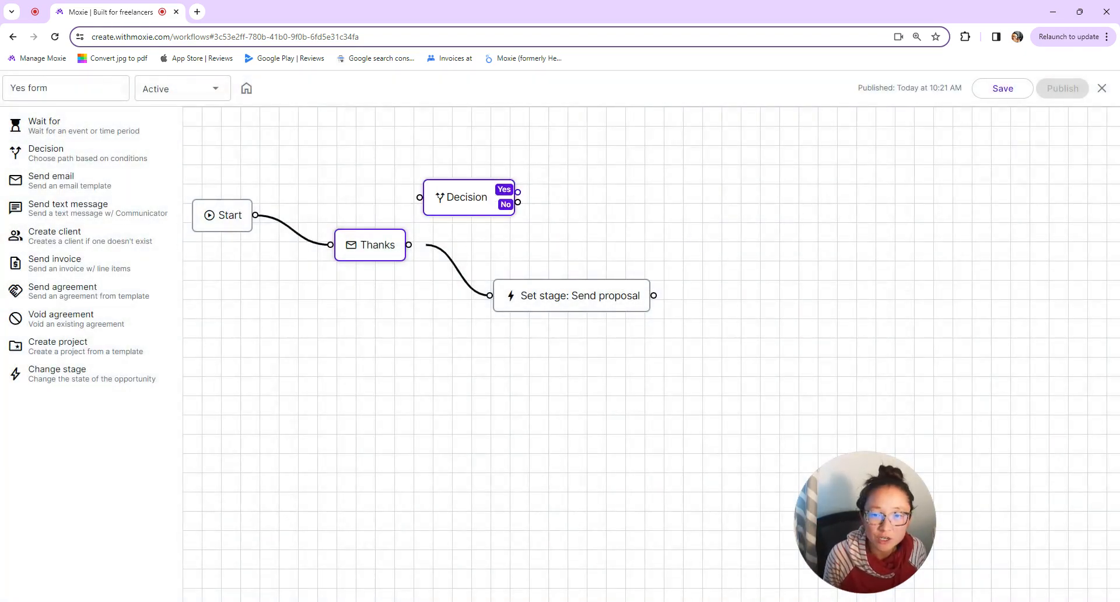
{"action": "left_click", "coordinate": [479, 203]}
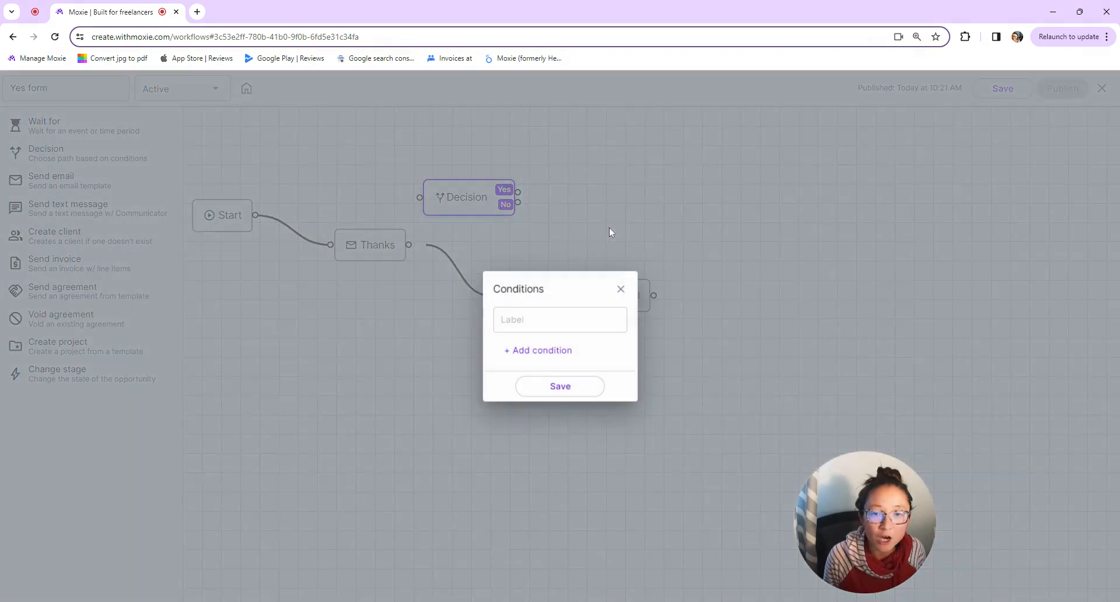
{"action": "left_click", "coordinate": [620, 289]}
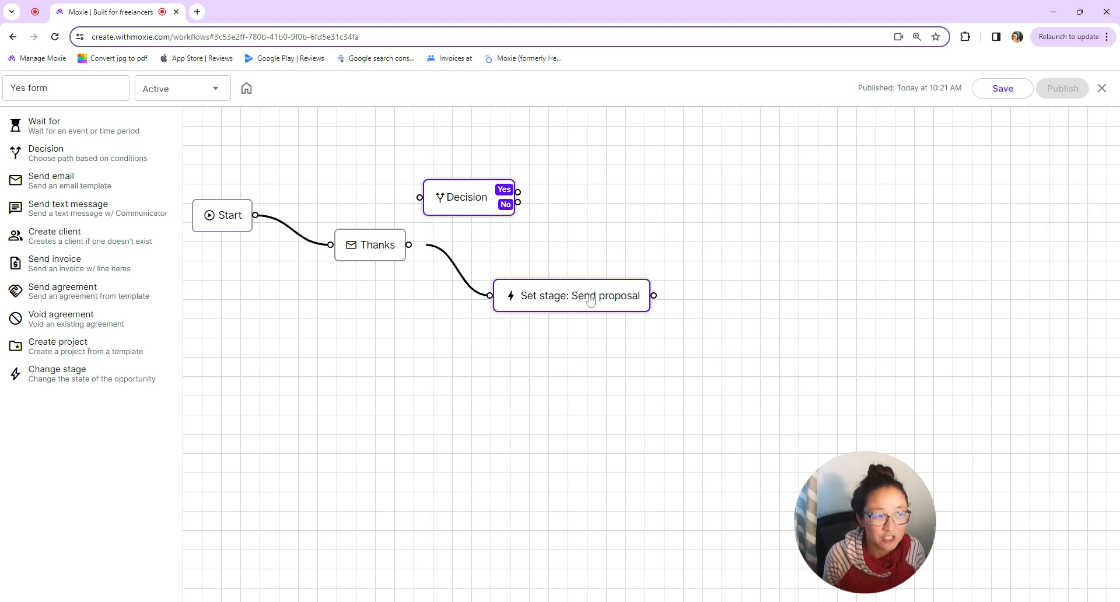
{"action": "left_click", "coordinate": [1102, 88]}
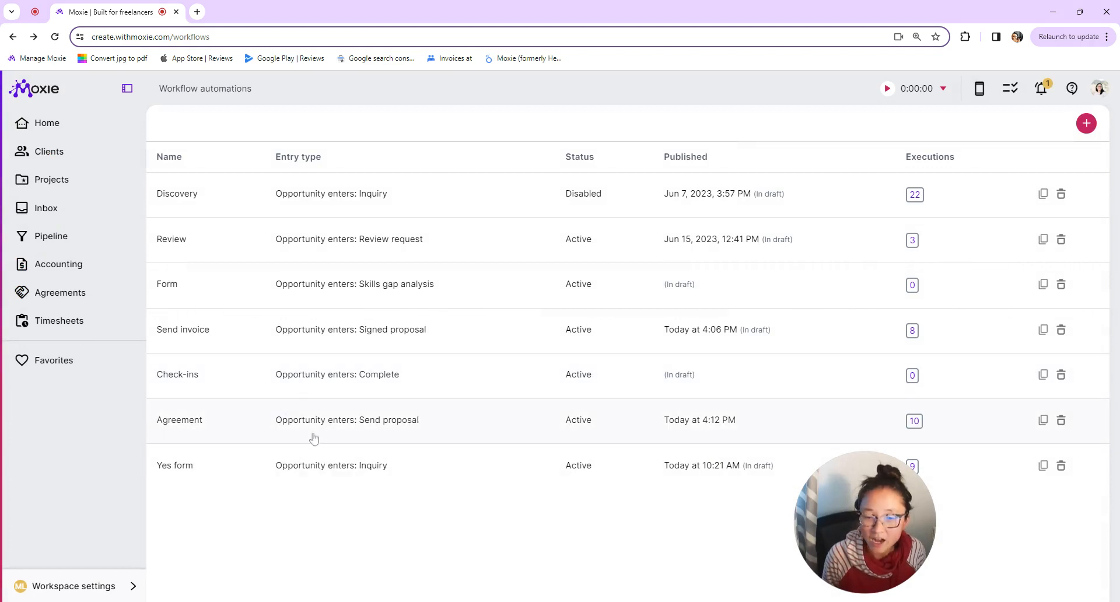
{"action": "left_click", "coordinate": [344, 430]}
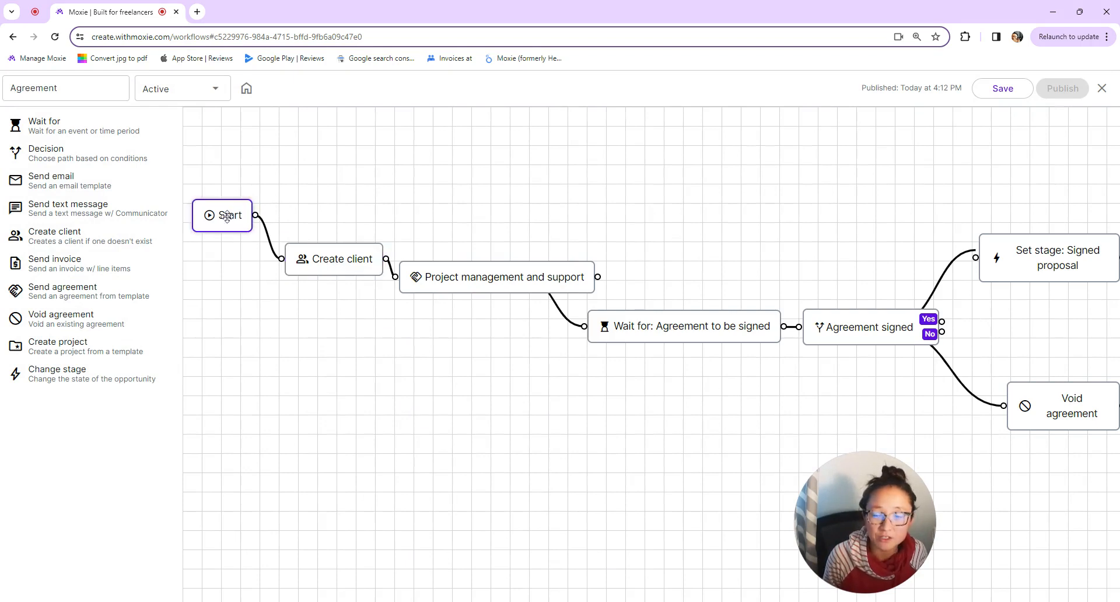
{"action": "left_click", "coordinate": [1103, 88]}
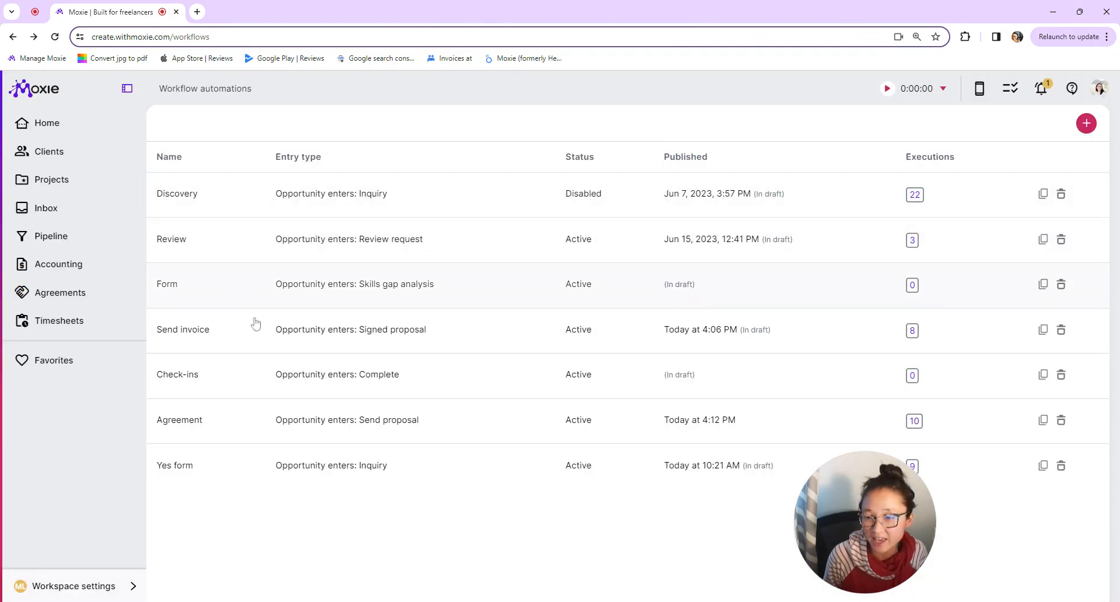
{"action": "left_click", "coordinate": [280, 461]}
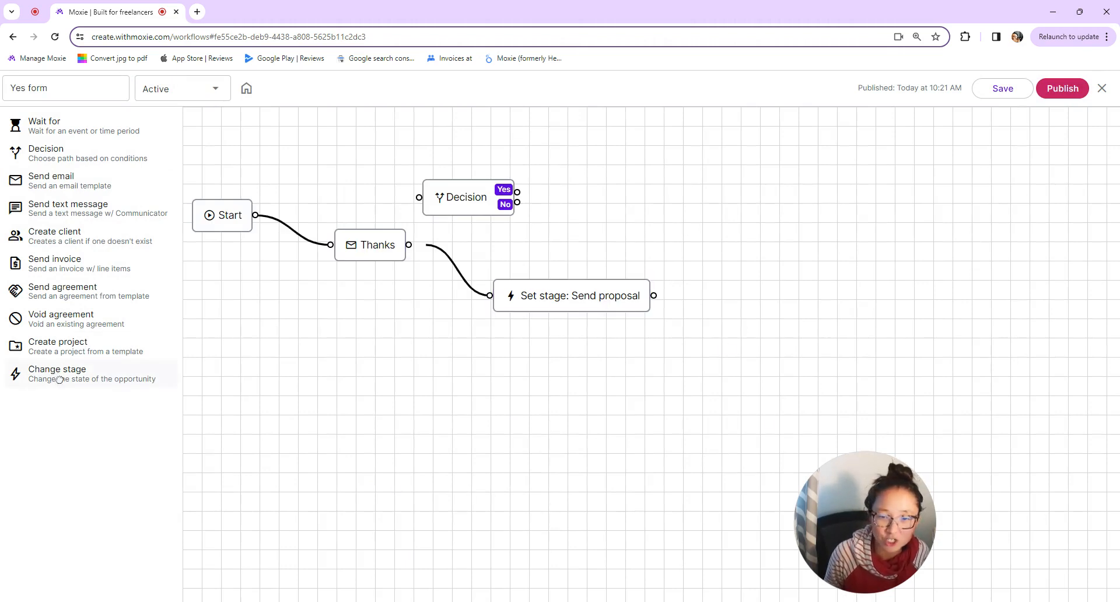
{"action": "left_click_drag", "start_coordinate": [59, 380], "coordinate": [583, 390]}
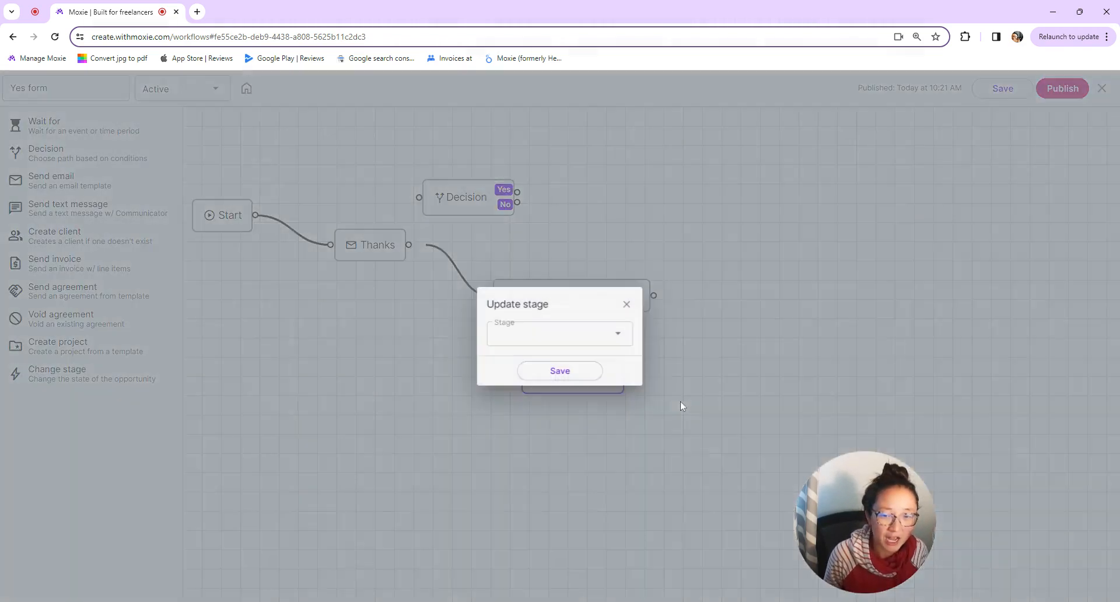
{"action": "left_click", "coordinate": [622, 342]}
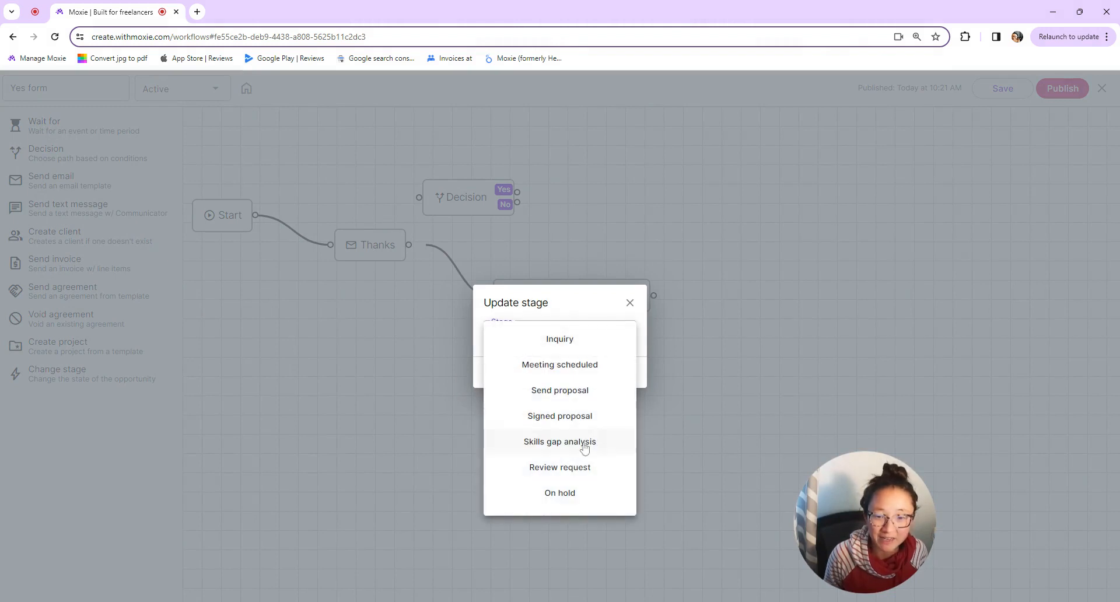
{"action": "left_click", "coordinate": [560, 392]}
{"action": "left_click", "coordinate": [575, 375]}
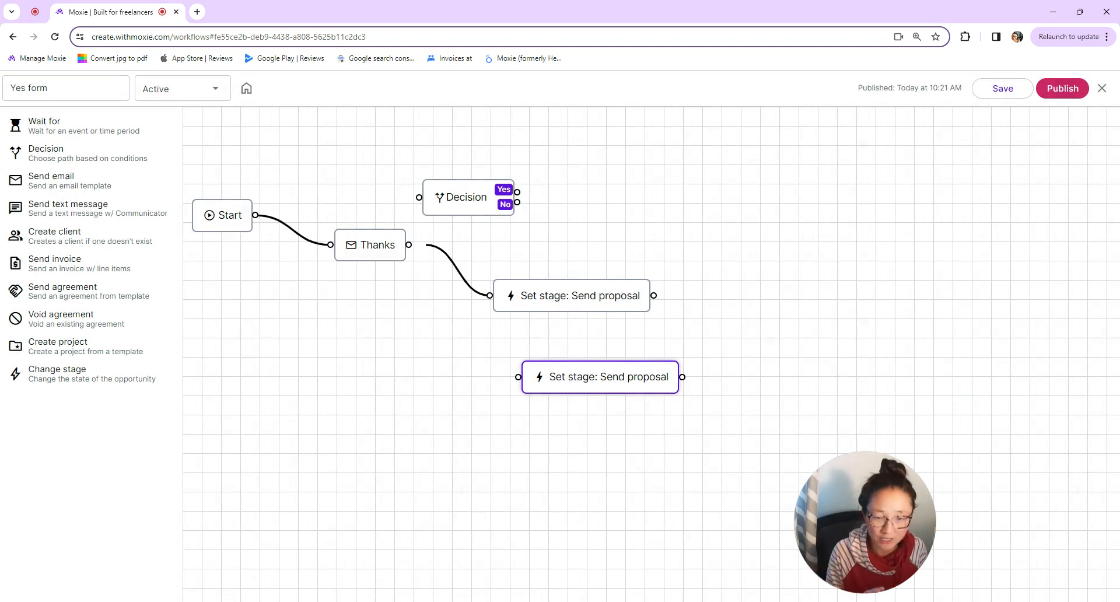
{"action": "right_click", "coordinate": [617, 383]}
{"action": "left_click", "coordinate": [677, 362]}
{"action": "left_click", "coordinate": [578, 306]}
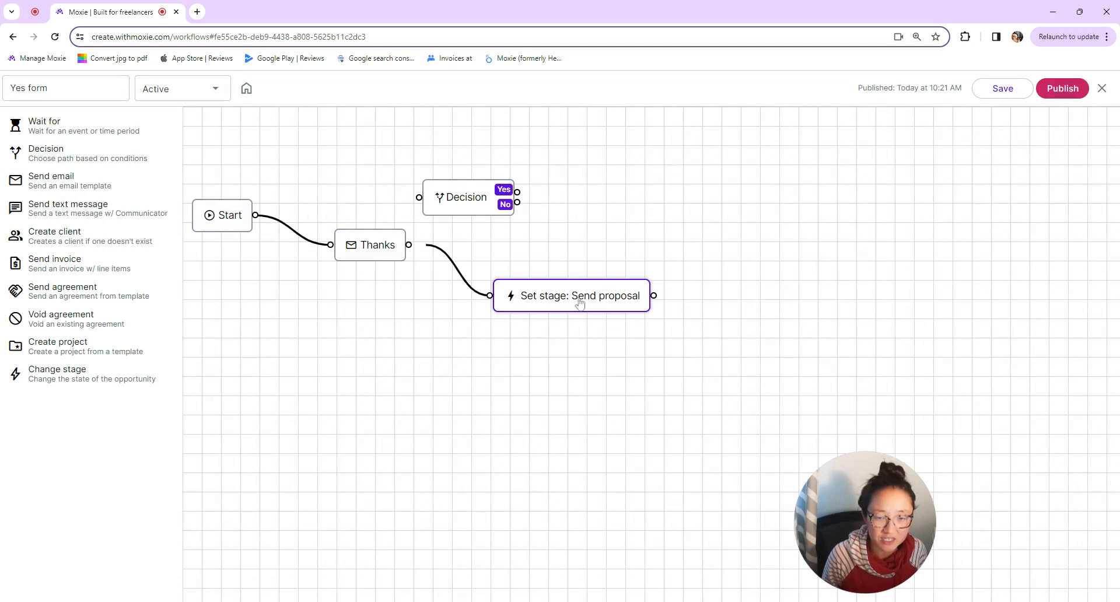
{"action": "left_click", "coordinate": [1102, 88]}
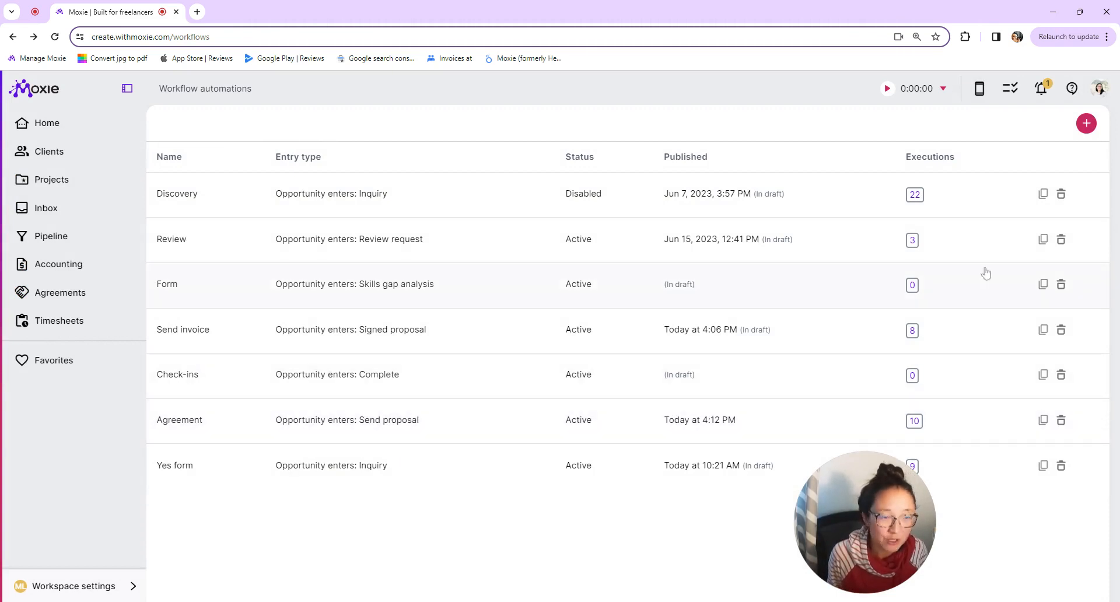
- Cancel a new workflow automation and open the Agreement workflow for editing
{"action": "left_click", "coordinate": [1085, 125]}
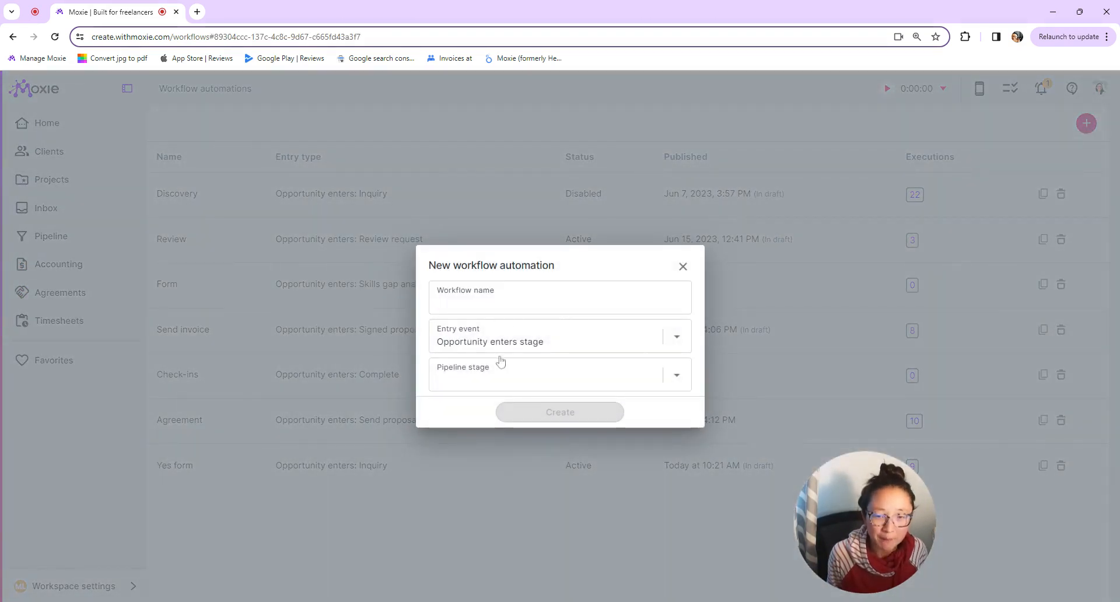
{"action": "left_click", "coordinate": [674, 378]}
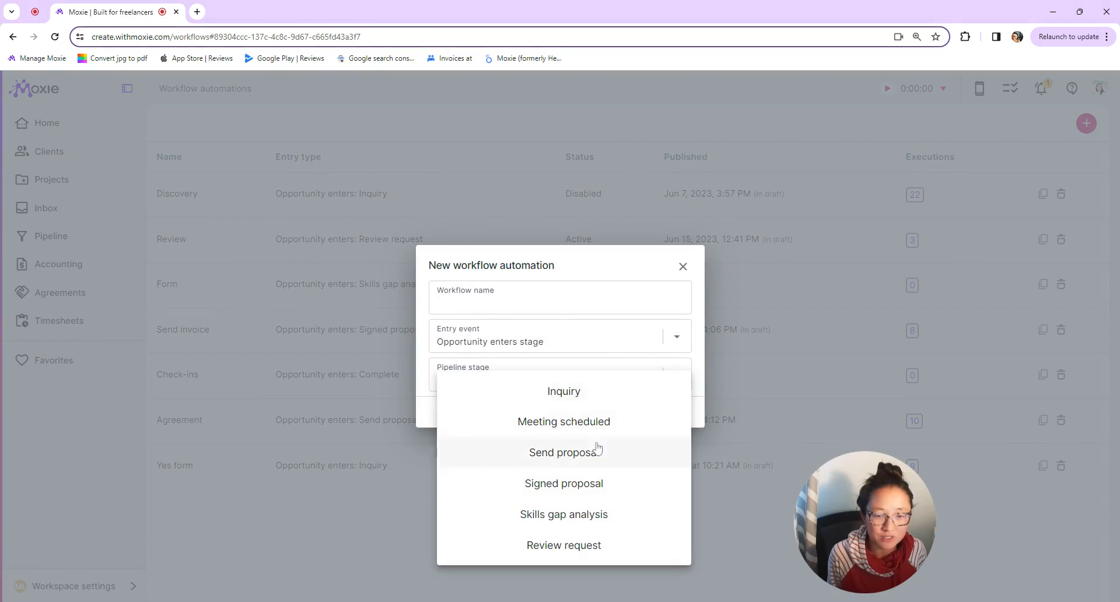
{"action": "left_click", "coordinate": [677, 266]}
{"action": "left_click", "coordinate": [374, 433]}
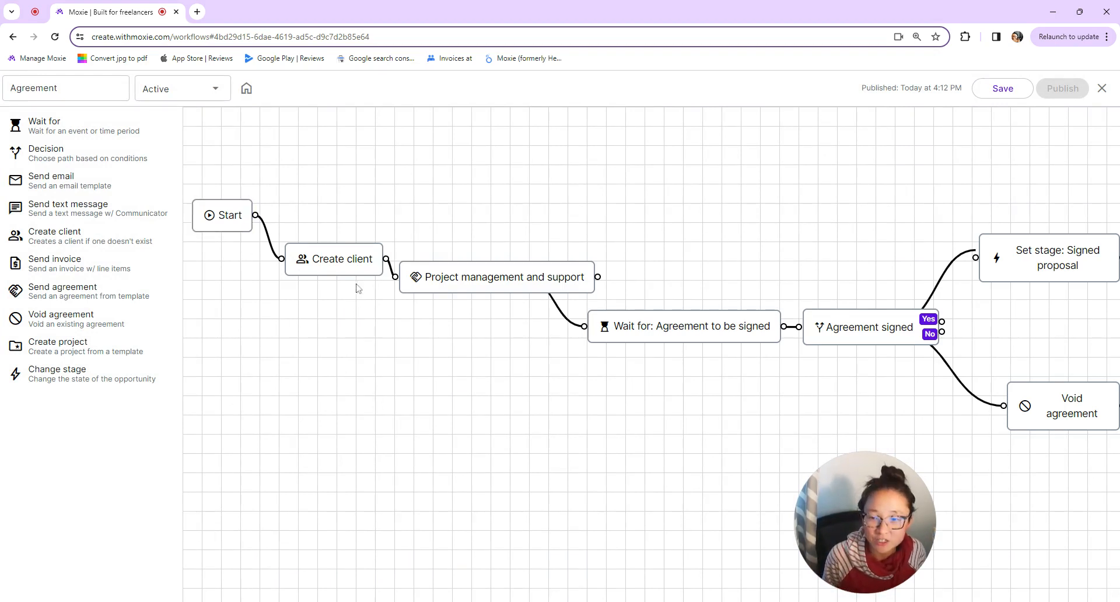
- Add, inspect and delete a Create client step, then view the Project management and support step
{"action": "left_click_drag", "start_coordinate": [112, 237], "coordinate": [450, 216]}
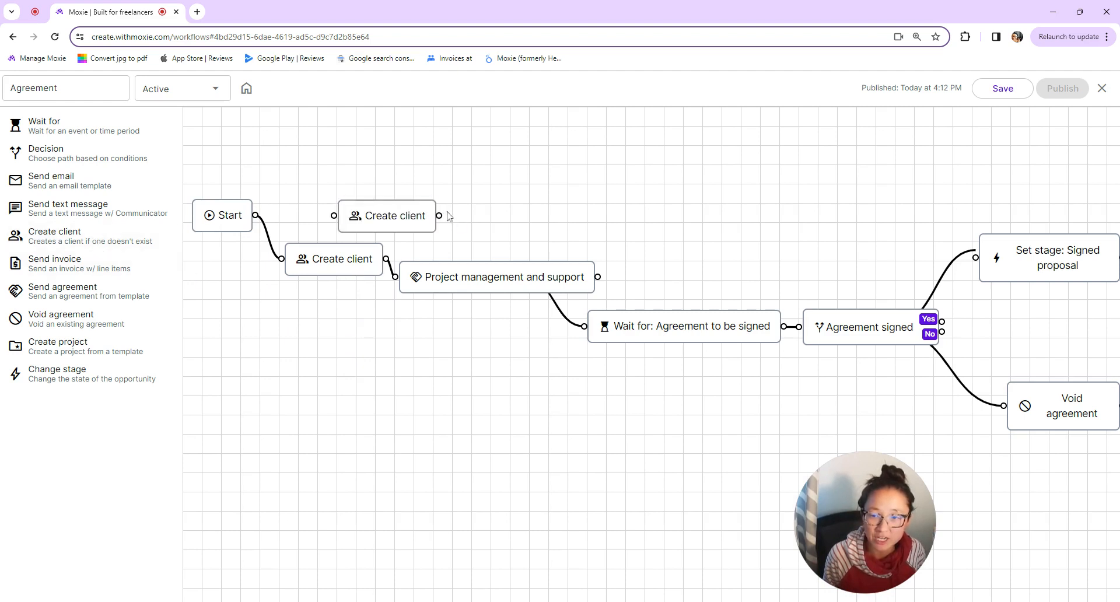
{"action": "left_click", "coordinate": [350, 261]}
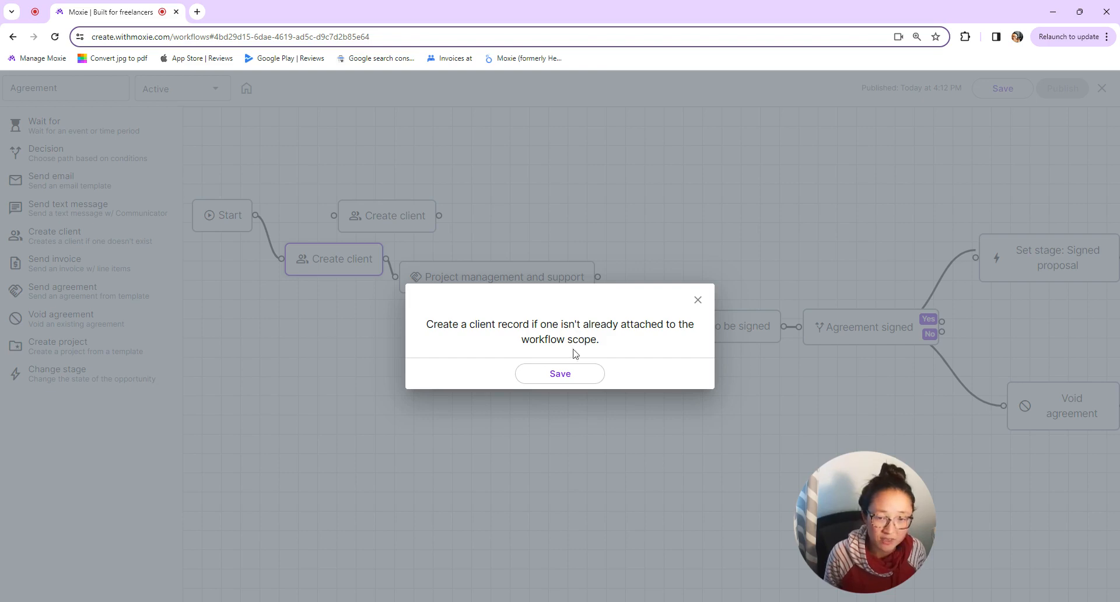
{"action": "left_click", "coordinate": [698, 300]}
{"action": "left_click", "coordinate": [399, 217]}
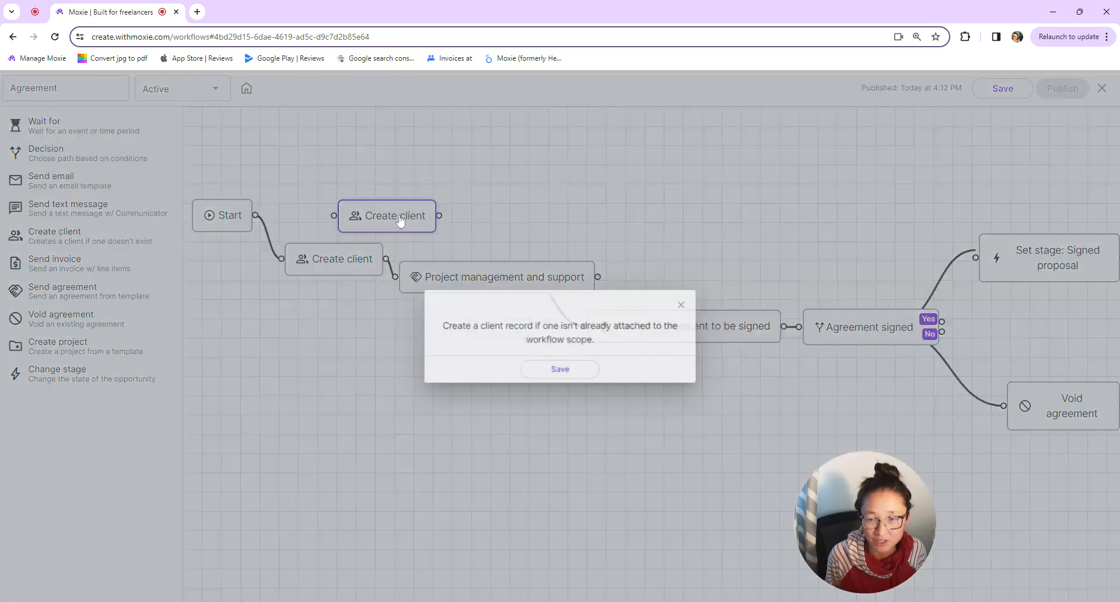
{"action": "left_click", "coordinate": [697, 301]}
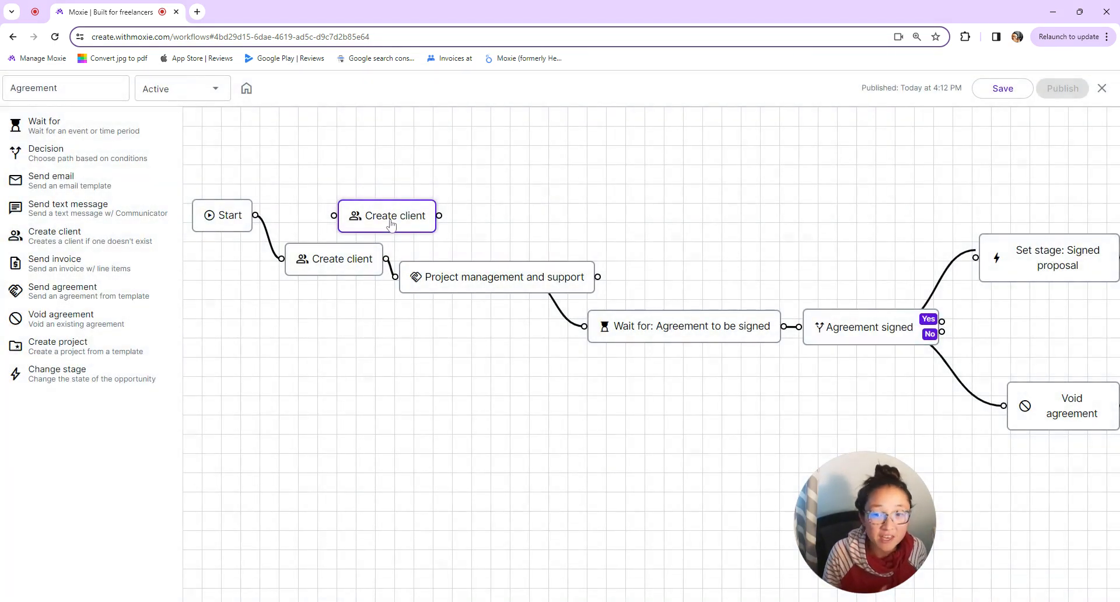
{"action": "left_click", "coordinate": [434, 202]}
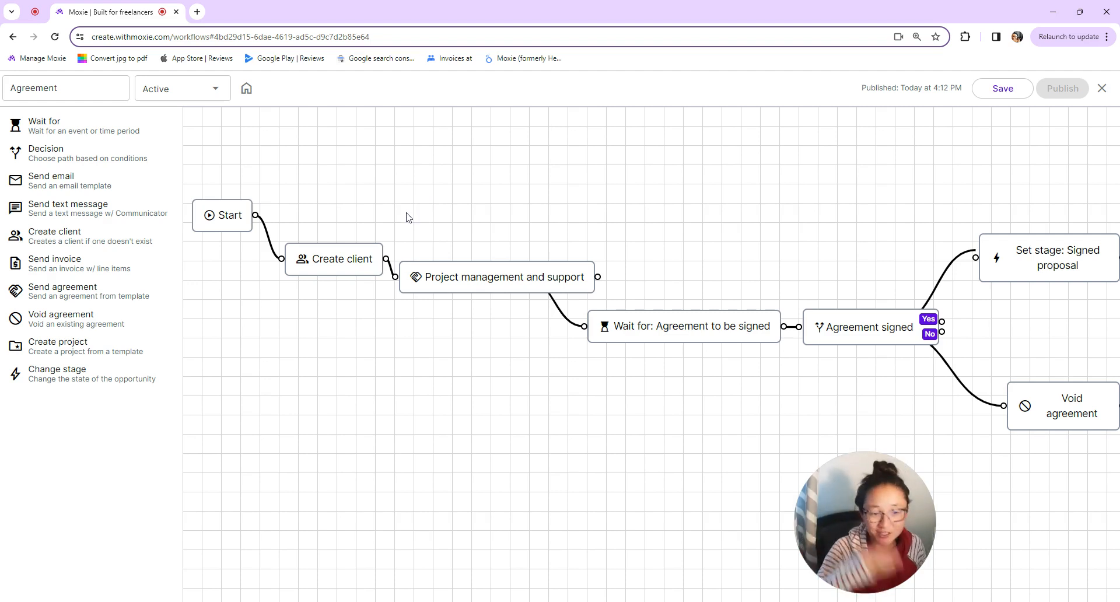
{"action": "left_click", "coordinate": [460, 281]}
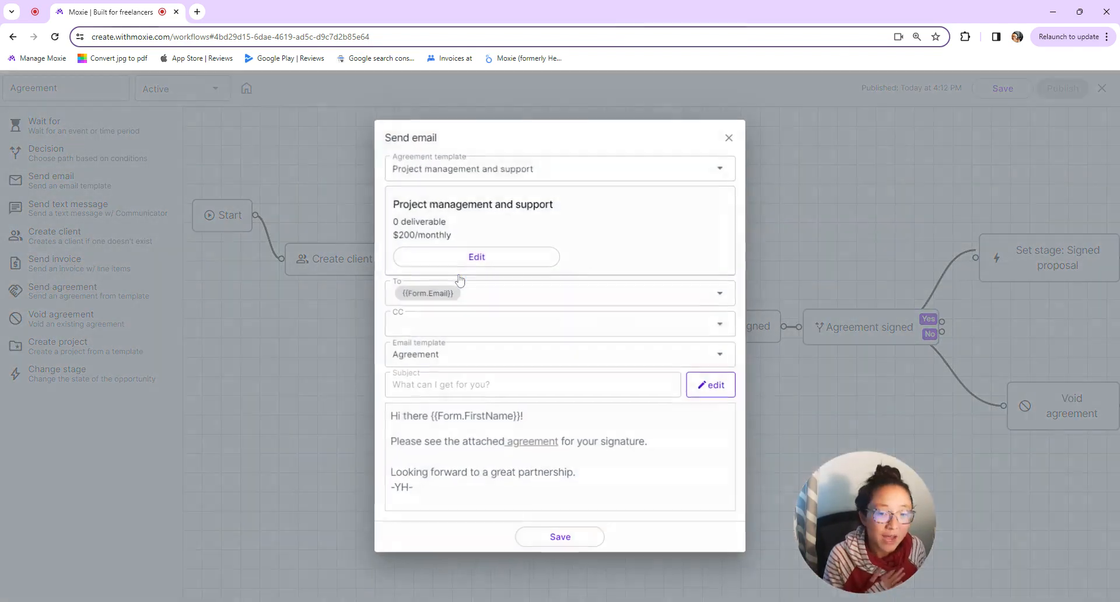
- Add a Send agreement step using the Project management and support agreement
{"action": "left_click", "coordinate": [730, 137]}
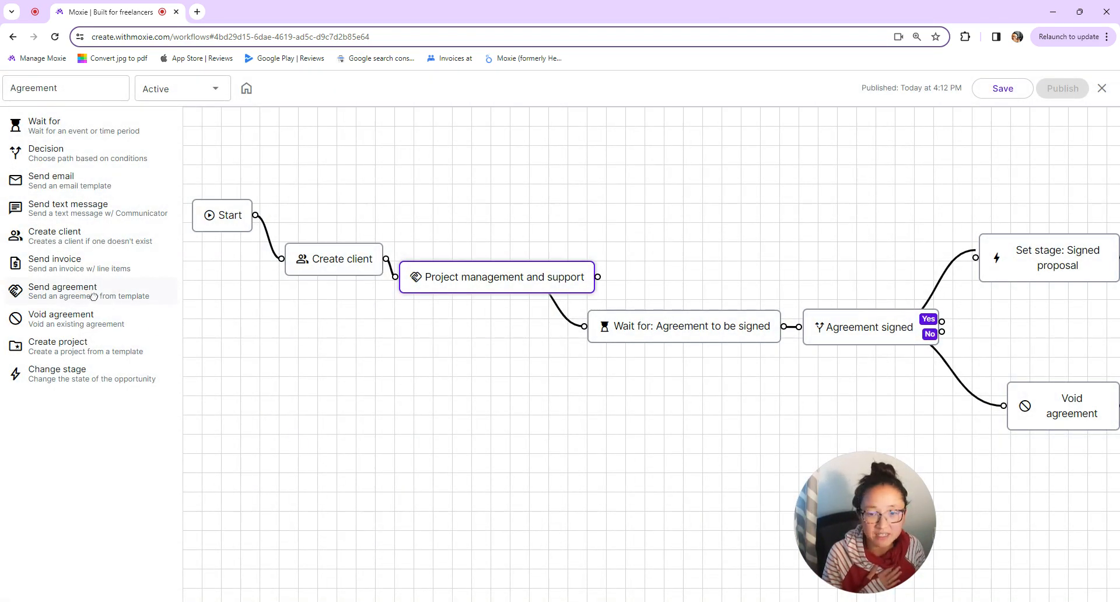
{"action": "left_click_drag", "start_coordinate": [94, 296], "coordinate": [523, 216]}
{"action": "double_click", "coordinate": [523, 216]}
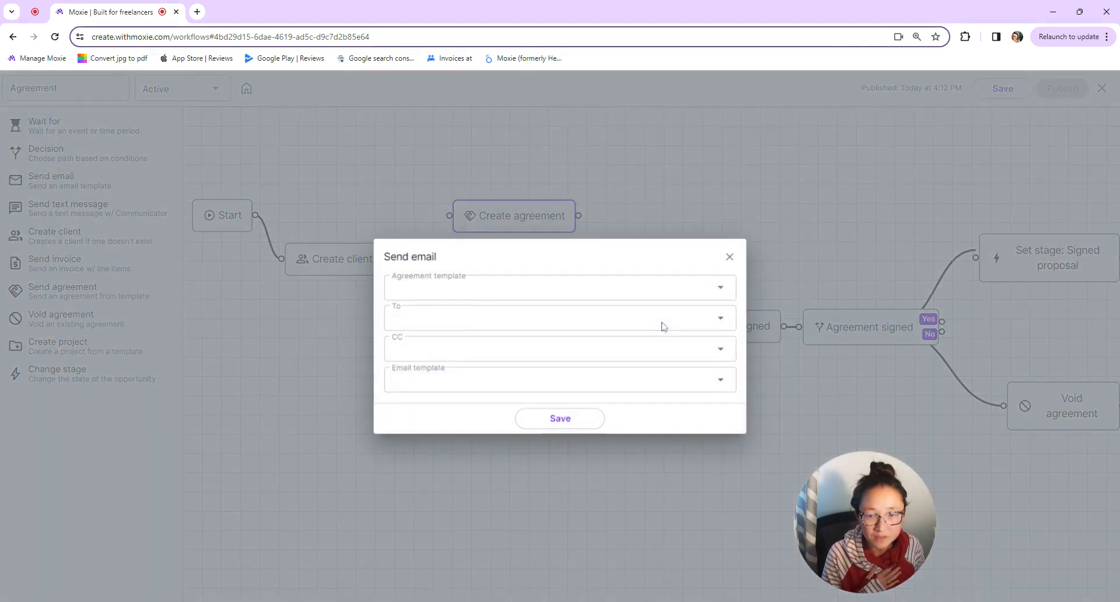
{"action": "left_click", "coordinate": [722, 288]}
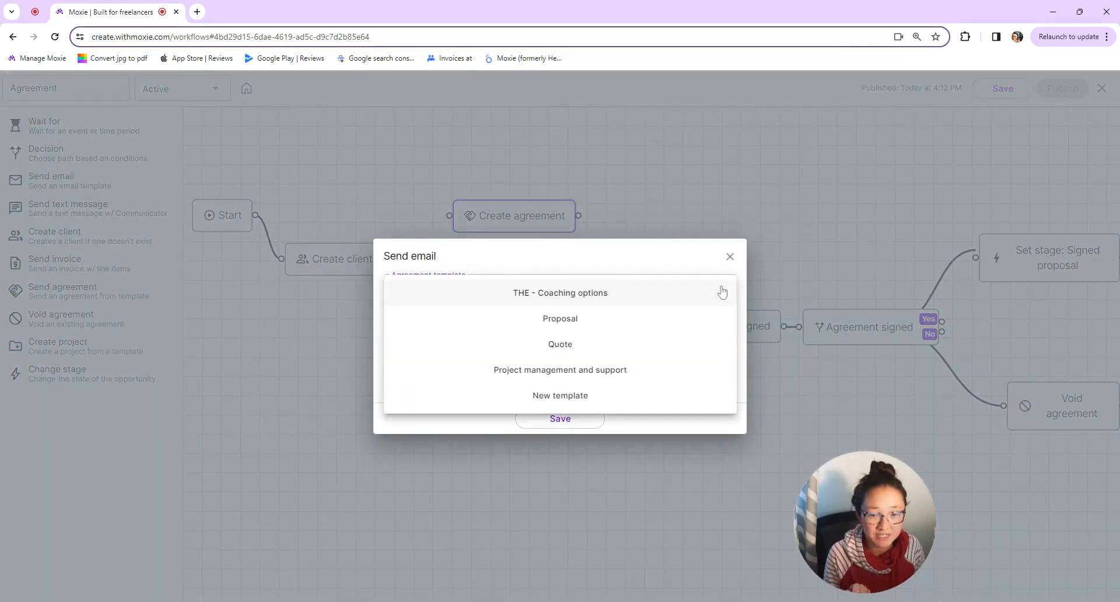
{"action": "left_click", "coordinate": [613, 373]}
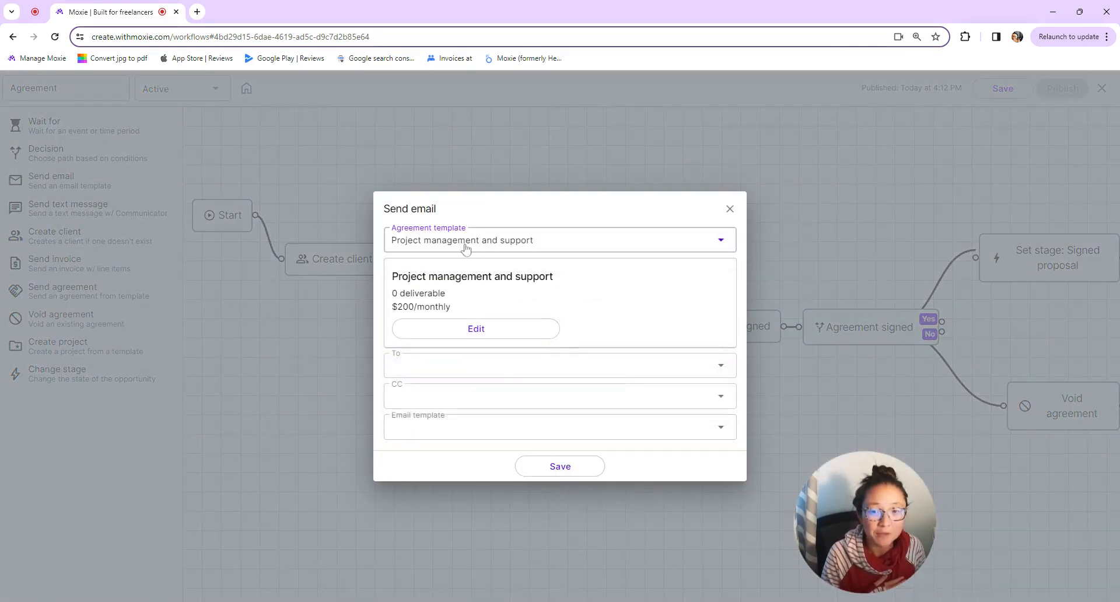
- Address the agreement to {{Opportunity.Email}} and choose the Agreement email template
{"action": "left_click", "coordinate": [583, 365]}
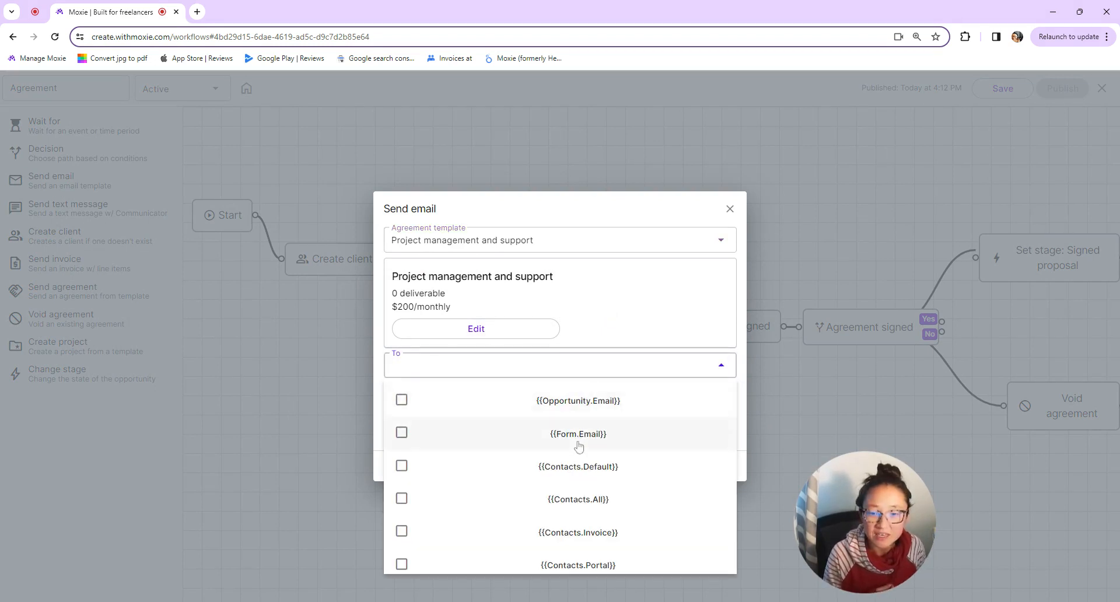
{"action": "left_click", "coordinate": [578, 399]}
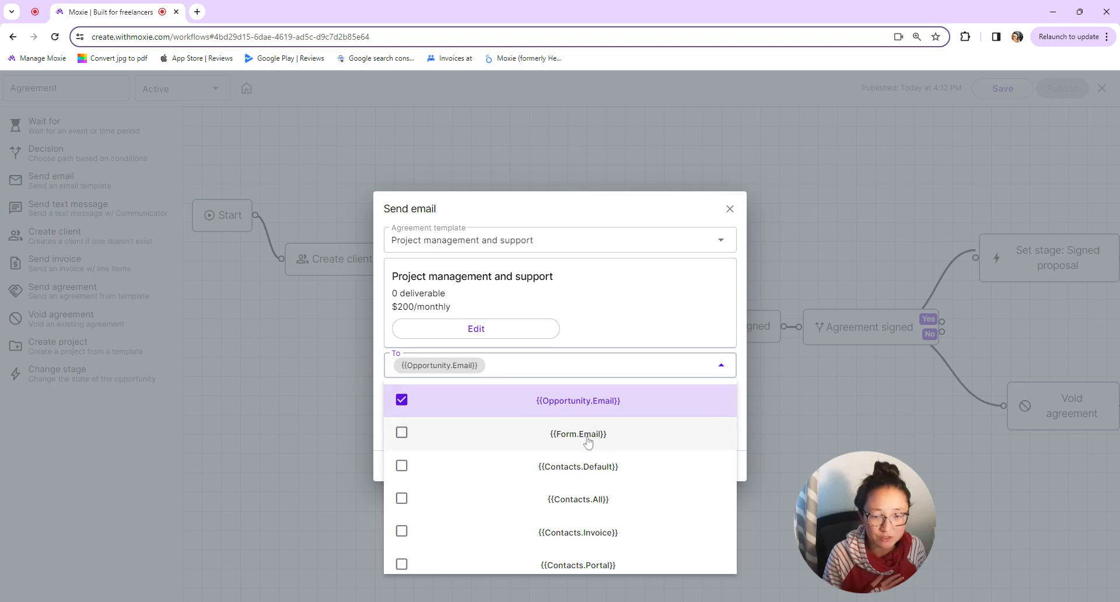
{"action": "left_click", "coordinate": [613, 214]}
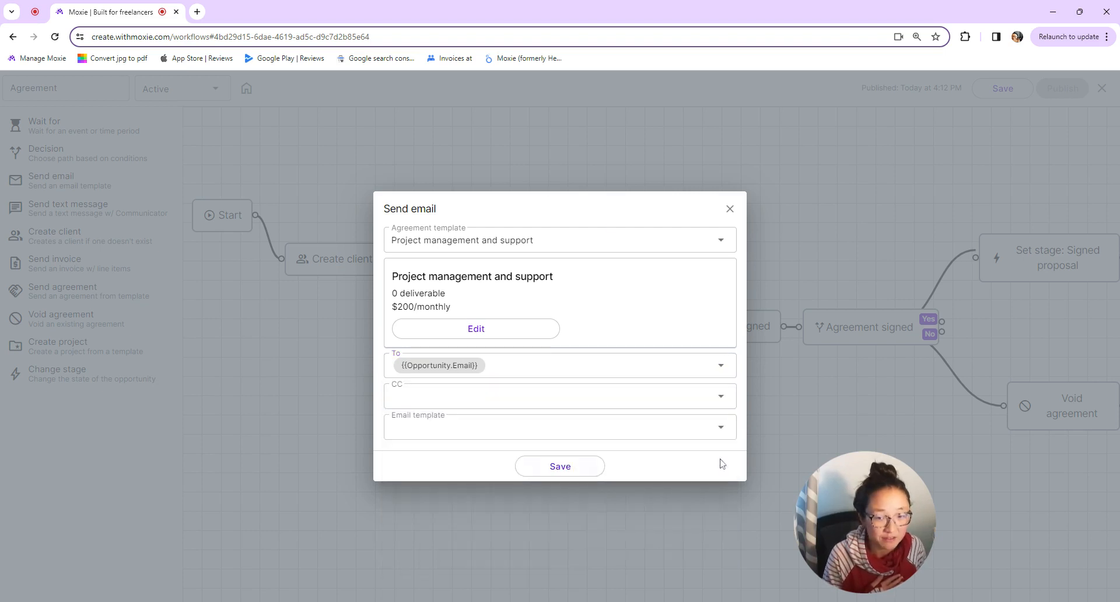
{"action": "left_click", "coordinate": [703, 428]}
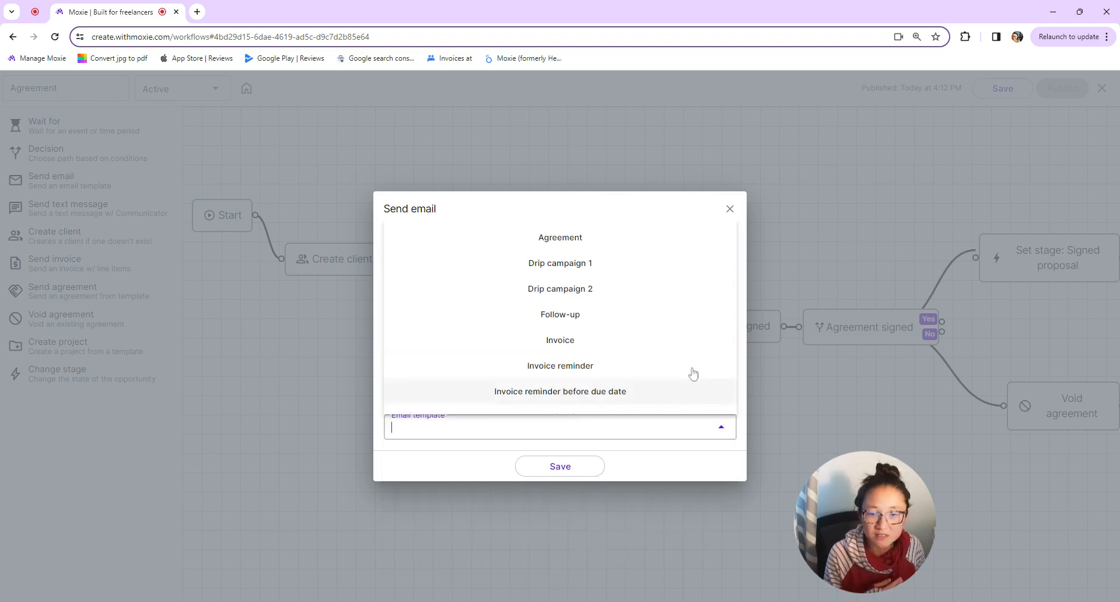
{"action": "scroll", "coordinate": [666, 361], "scroll_direction": "down", "scroll_amount": 3}
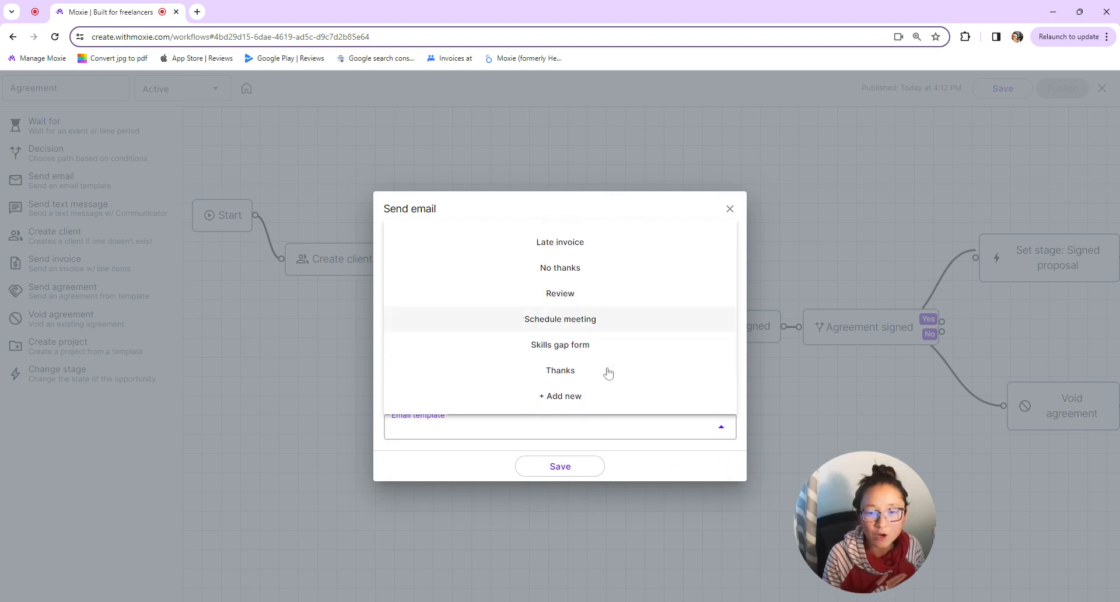
{"action": "scroll", "coordinate": [598, 403], "scroll_direction": "up", "scroll_amount": 4}
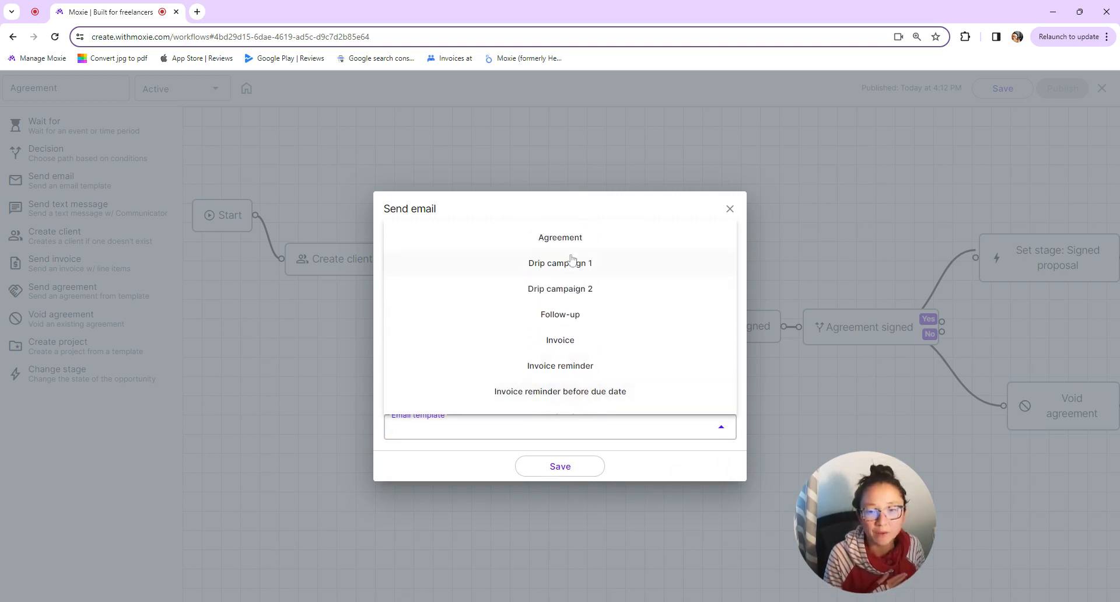
{"action": "left_click", "coordinate": [575, 249]}
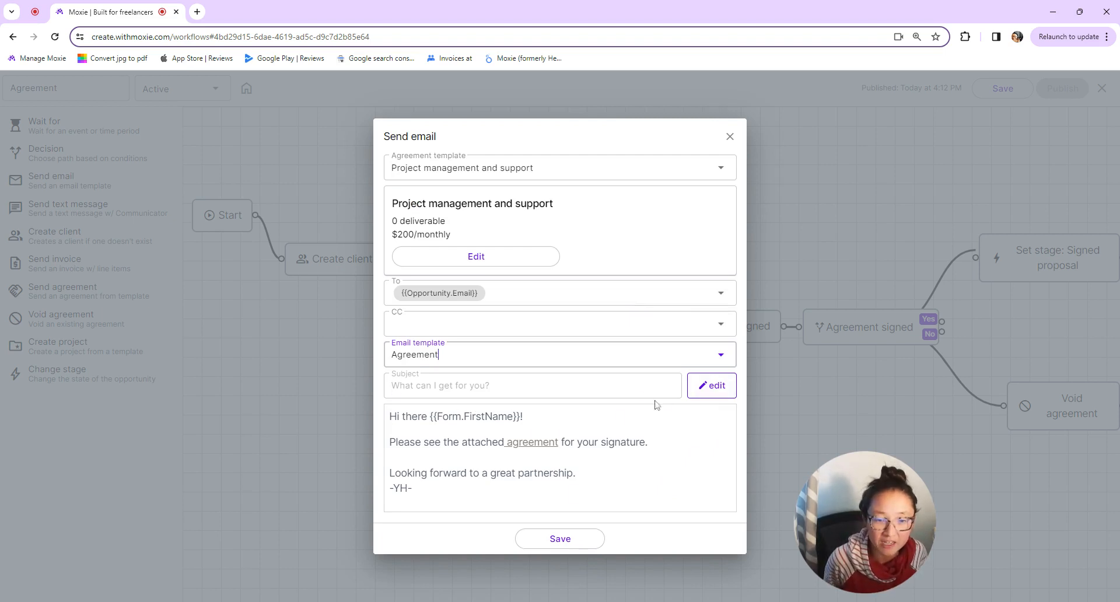
{"action": "left_click", "coordinate": [711, 385]}
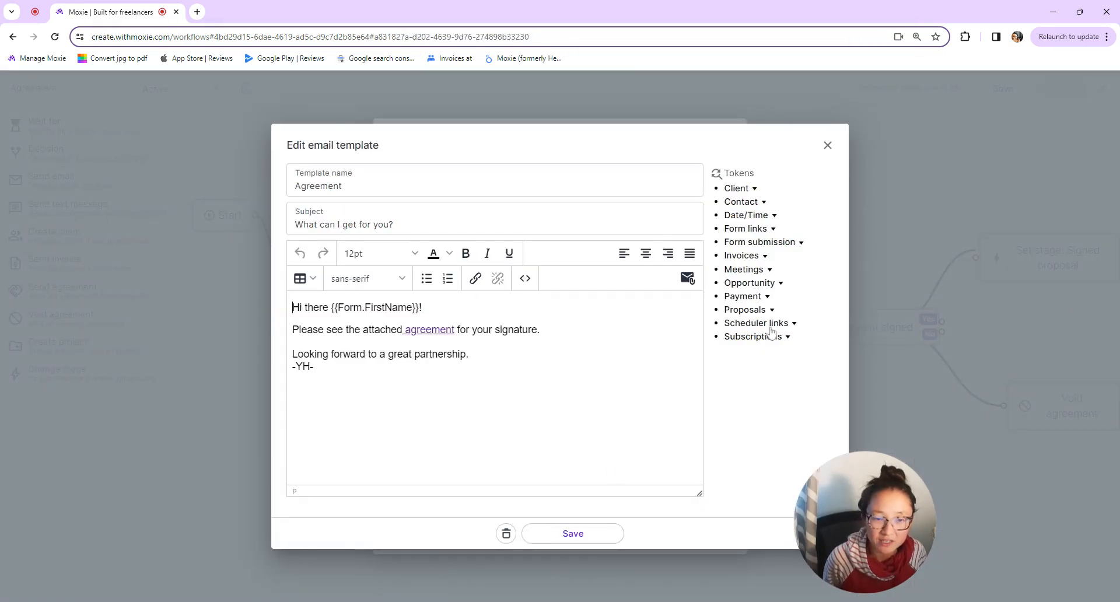
- Insert the Proposals > Proposal URL token into the email body, then delete it again
{"action": "left_click", "coordinate": [771, 310]}
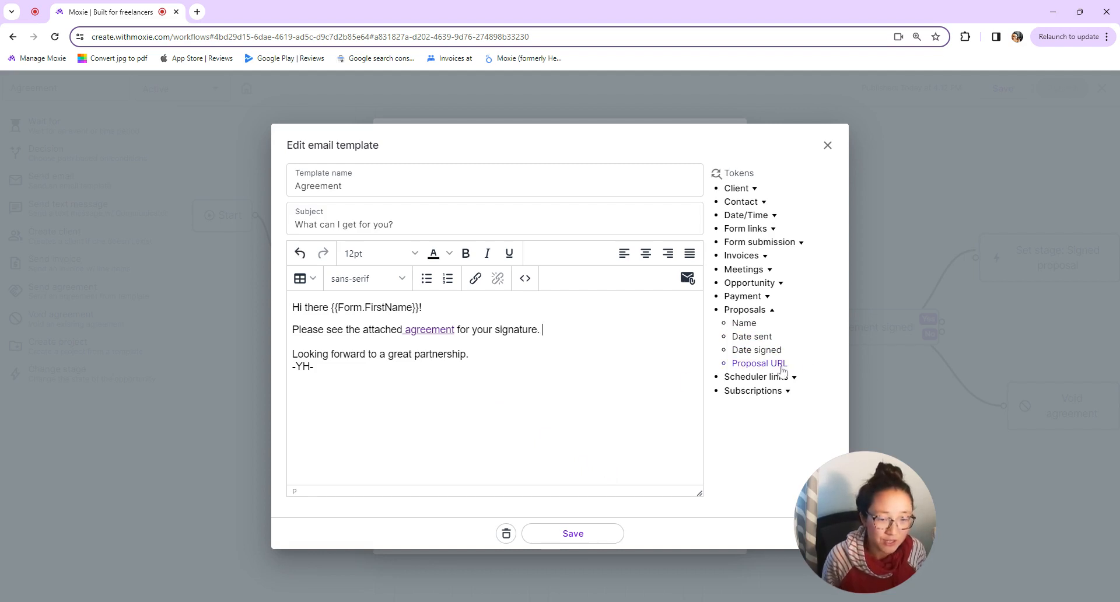
{"action": "left_click", "coordinate": [761, 364]}
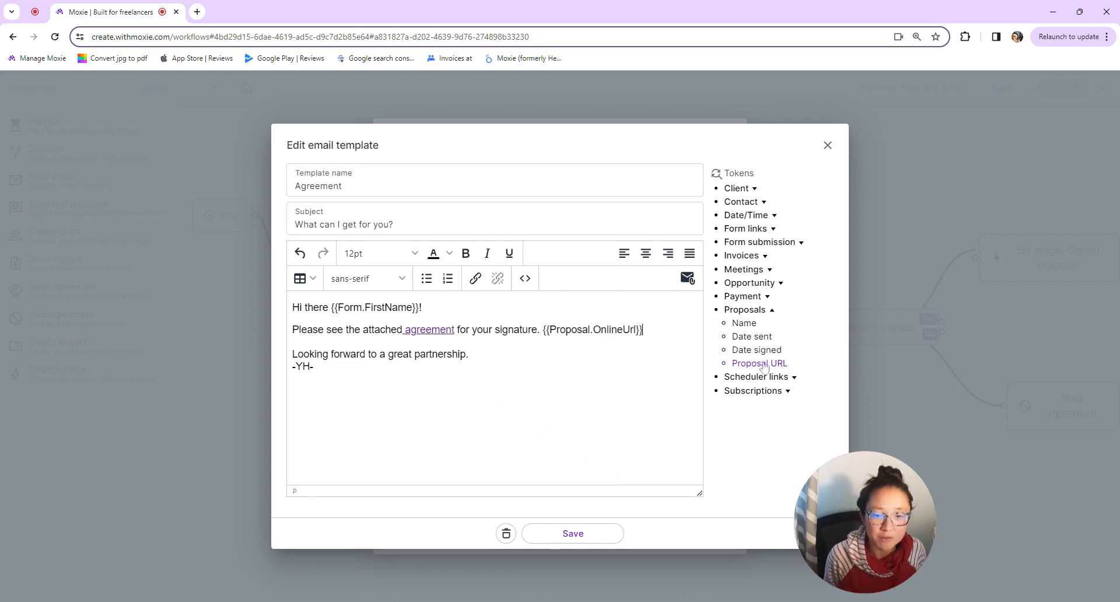
{"action": "key", "text": "shift+Left"}
{"action": "key", "text": "shift+Left"}
{"action": "key", "text": "shift+Left"}
{"action": "key", "text": "shift+Left"}
{"action": "key", "text": "shift+Left"}
{"action": "key", "text": "shift+Left"}
{"action": "key", "text": "shift+Left"}
{"action": "key", "text": "shift+Left"}
{"action": "key", "text": "shift+Left"}
{"action": "key", "text": "shift+Left"}
{"action": "key", "text": "shift+Left"}
{"action": "key", "text": "shift+Left"}
{"action": "key", "text": "shift+Left"}
{"action": "key", "text": "shift+Left"}
{"action": "key", "text": "shift+Left"}
{"action": "key", "text": "shift+Left"}
{"action": "key", "text": "shift+Left"}
{"action": "key", "text": "shift+Left"}
{"action": "key", "text": "shift+Left"}
{"action": "key", "text": "shift+Left"}
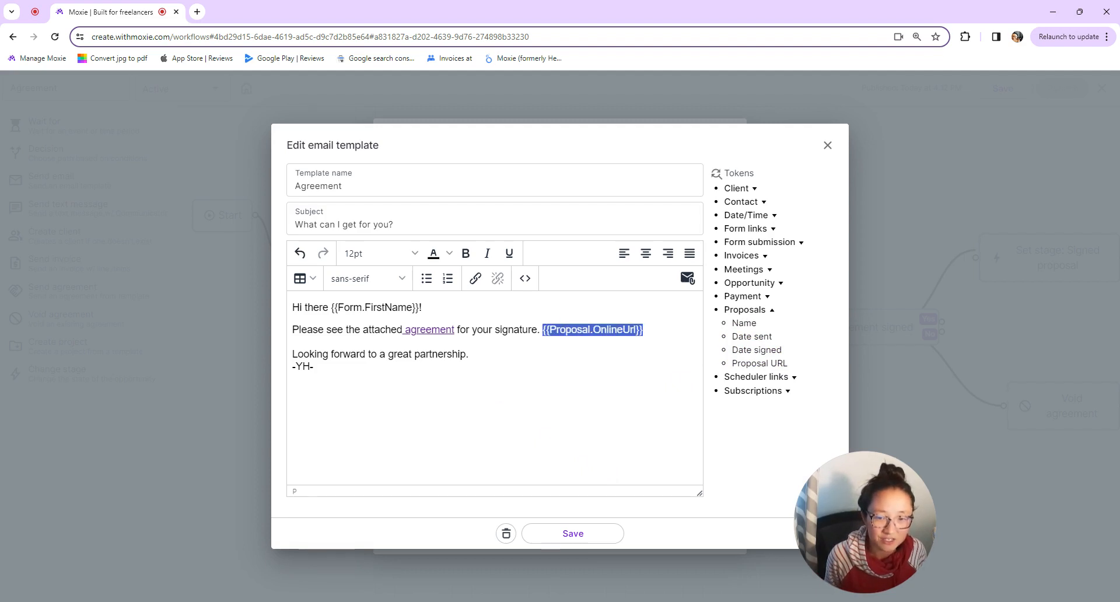
{"action": "key", "text": "BackSpace"}
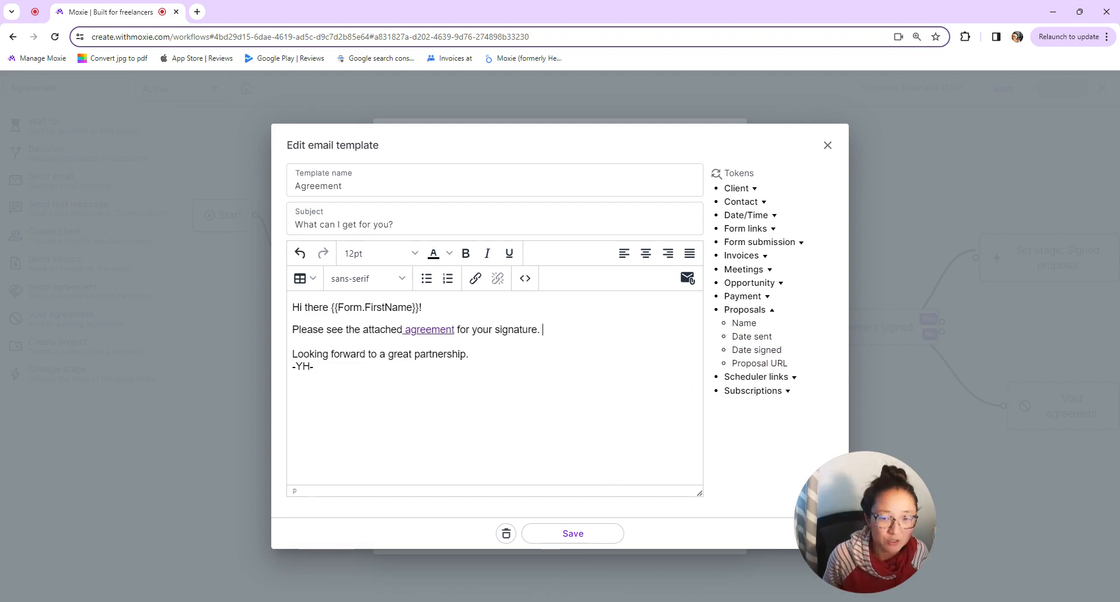
- Link the word 'agreement' to the pasted proposal URL and save the Agreement template
{"action": "left_click", "coordinate": [454, 330]}
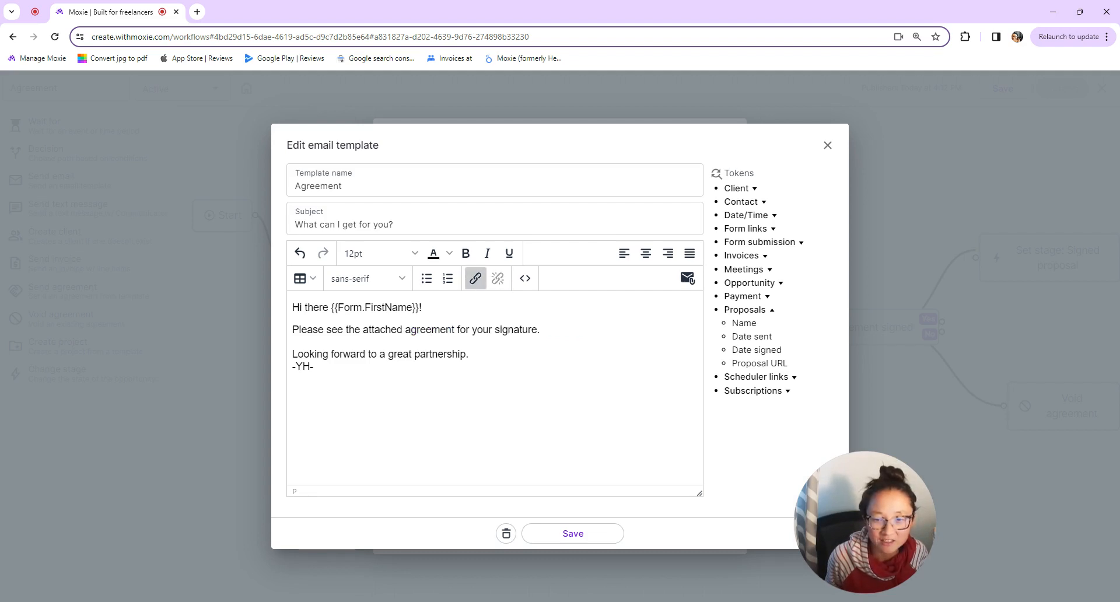
{"action": "left_click", "coordinate": [476, 278]}
{"action": "left_click", "coordinate": [632, 435]}
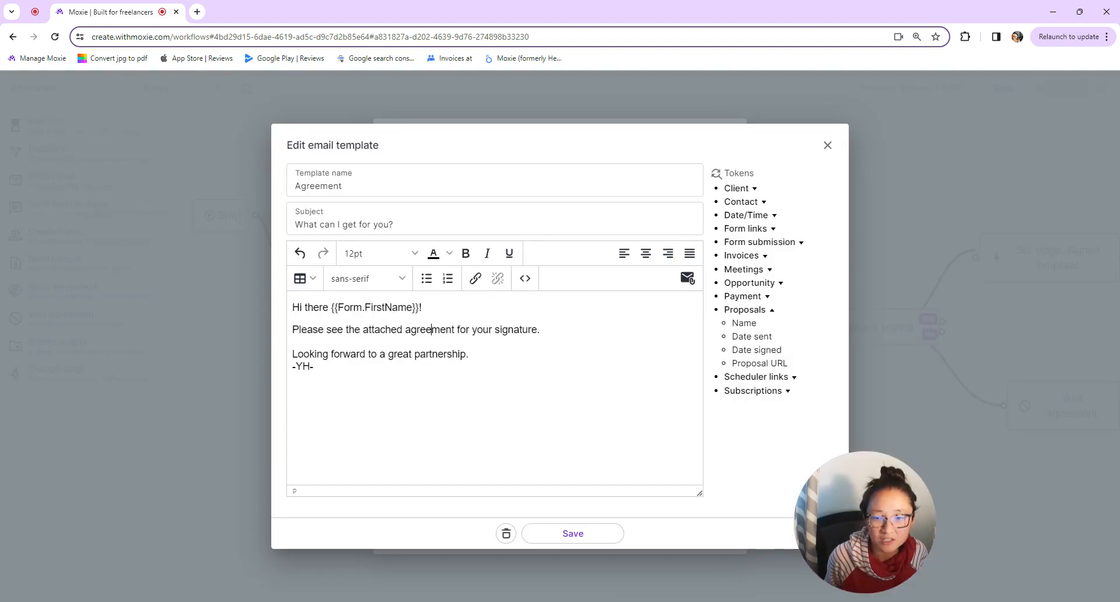
{"action": "left_click_drag", "start_coordinate": [406, 329], "coordinate": [459, 330]}
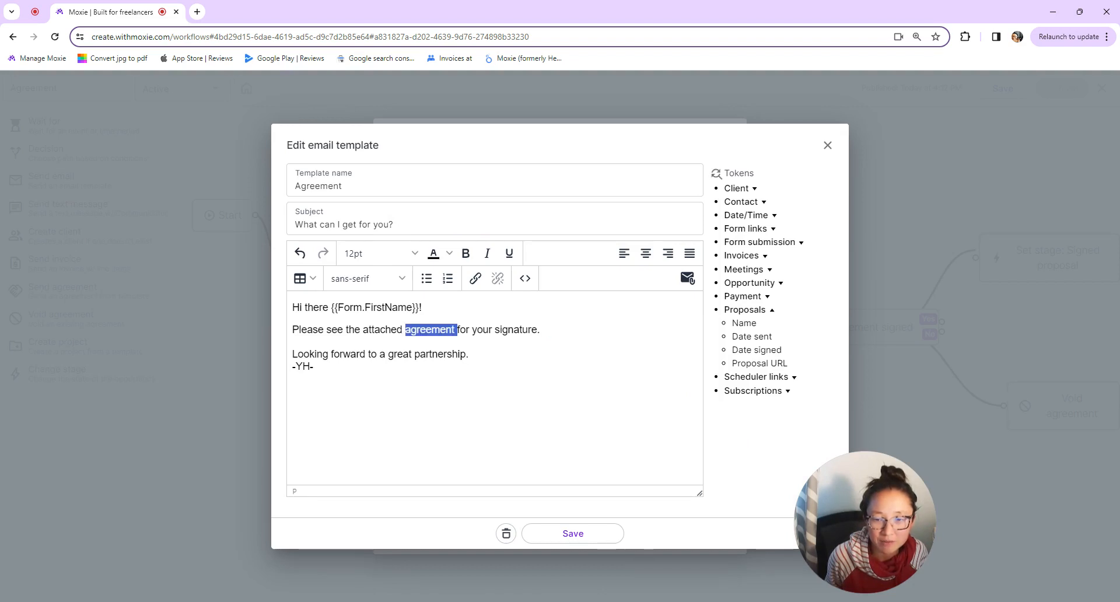
{"action": "left_click", "coordinate": [475, 279]}
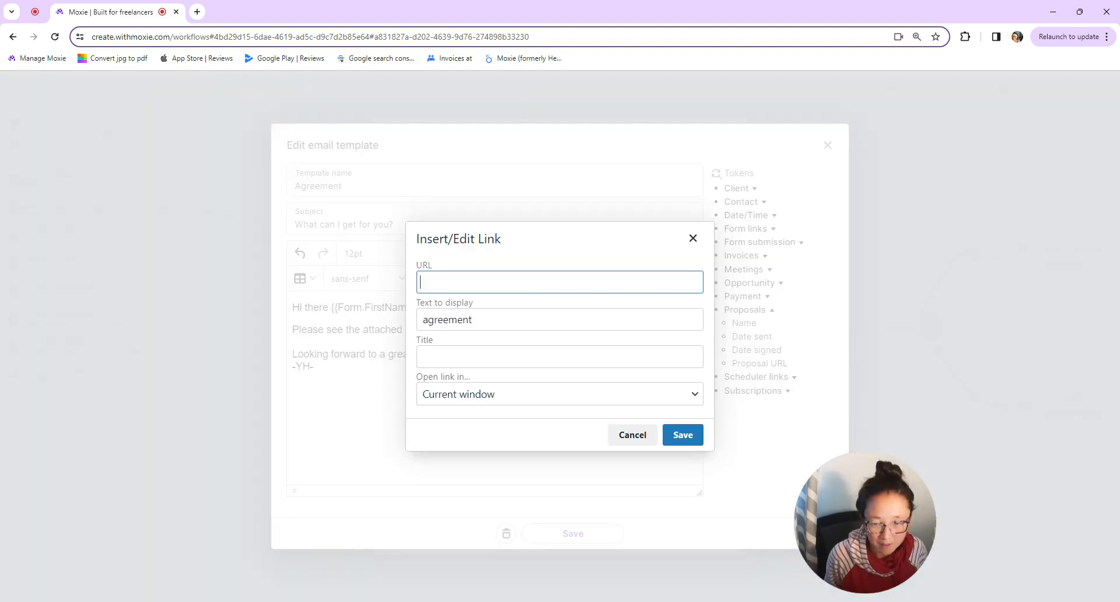
{"action": "key", "text": "ctrl+v"}
{"action": "left_click", "coordinate": [684, 436]}
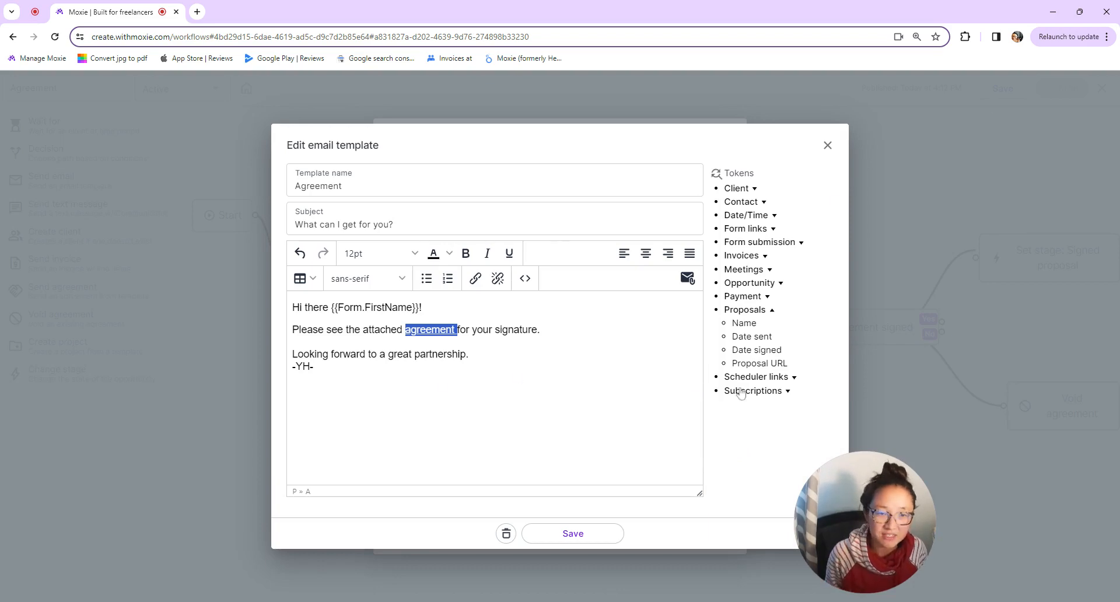
{"action": "left_click", "coordinate": [614, 538]}
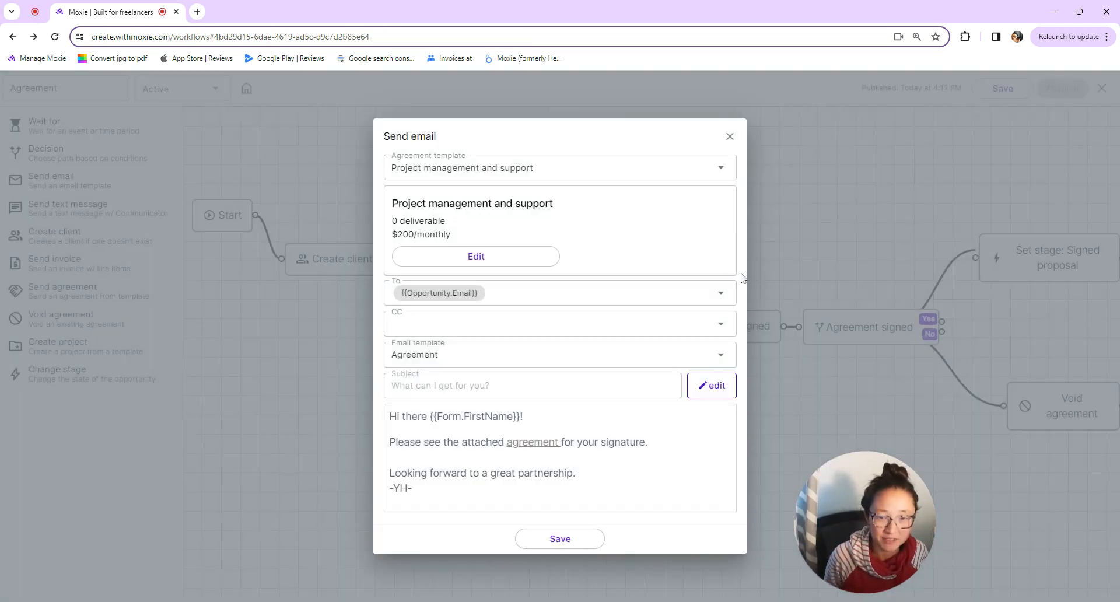
- Delete the duplicate Project management and support step and view the Wait for step's settings
{"action": "left_click", "coordinate": [730, 136]}
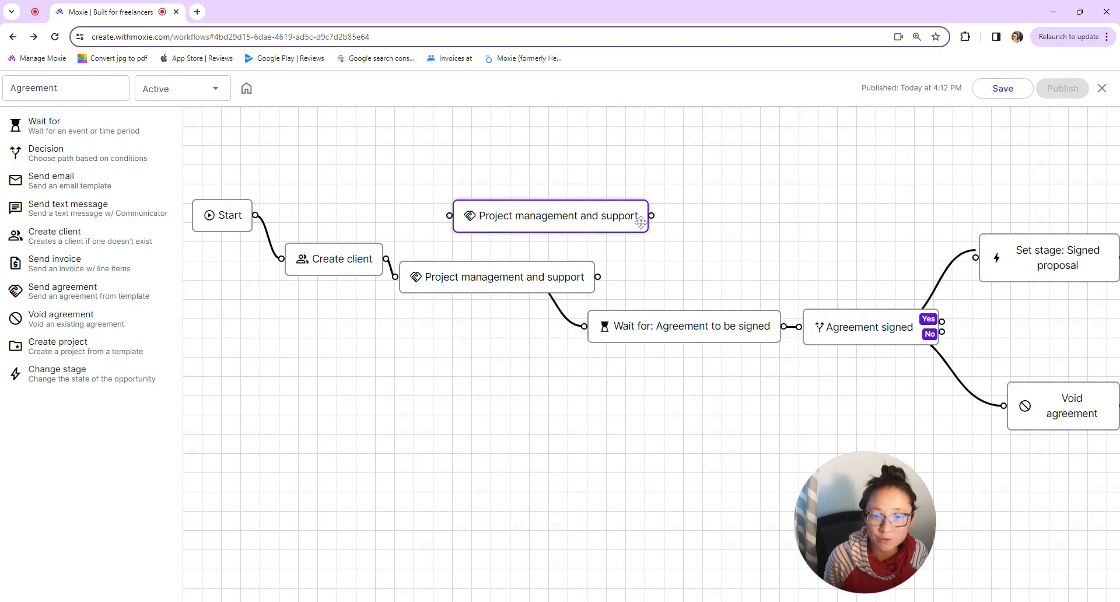
{"action": "left_click", "coordinate": [646, 205]}
{"action": "left_click", "coordinate": [501, 278]}
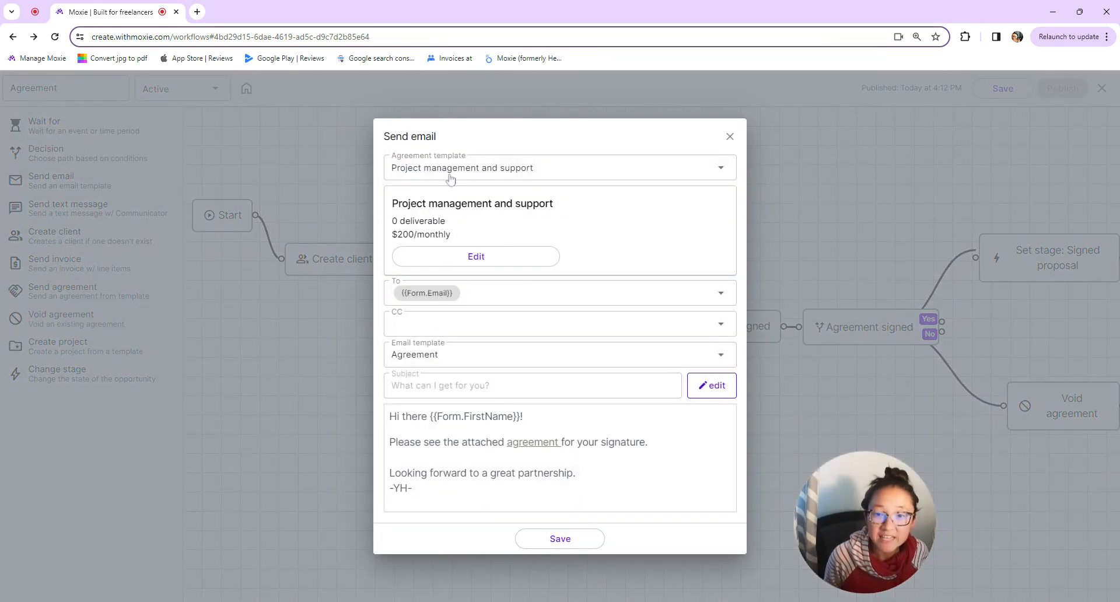
{"action": "left_click", "coordinate": [730, 137]}
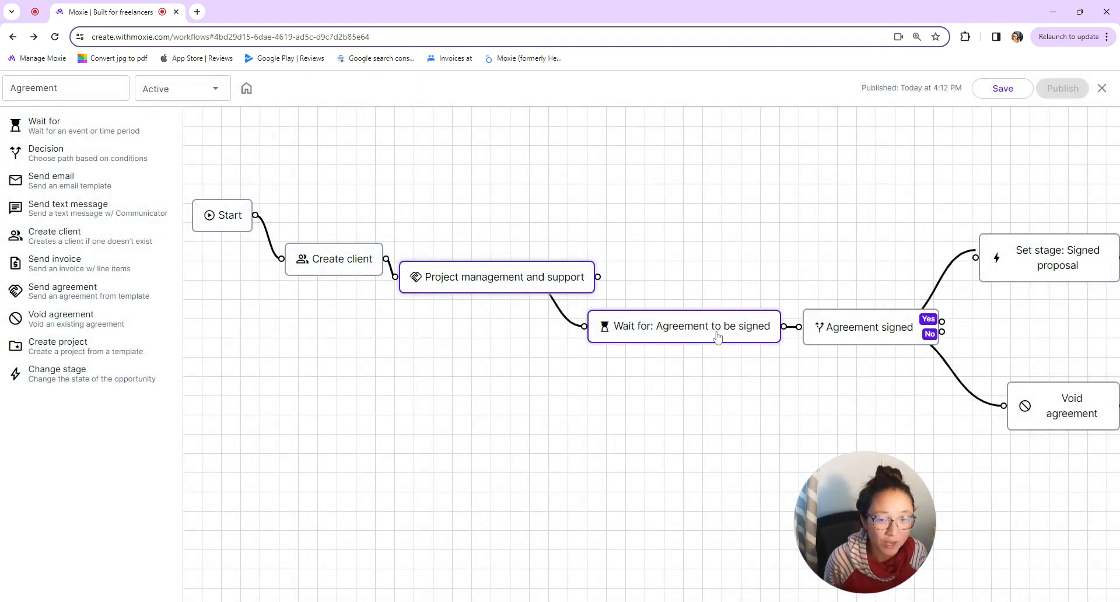
{"action": "left_click", "coordinate": [718, 337]}
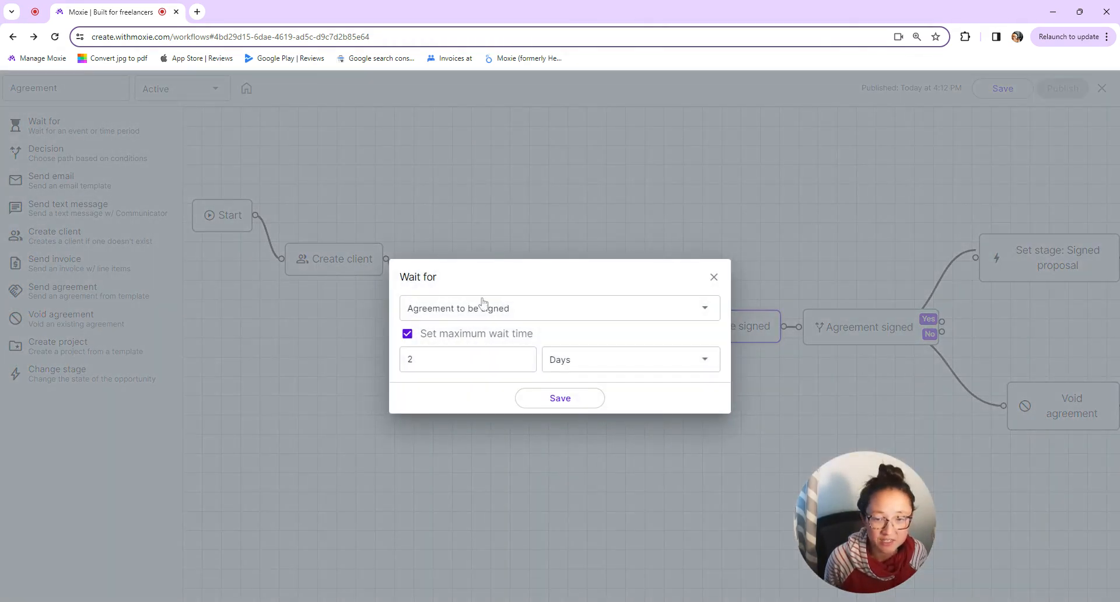
- Add a trial Wait for step waiting for the agreement signature, with a maximum wait time
{"action": "left_click", "coordinate": [713, 277]}
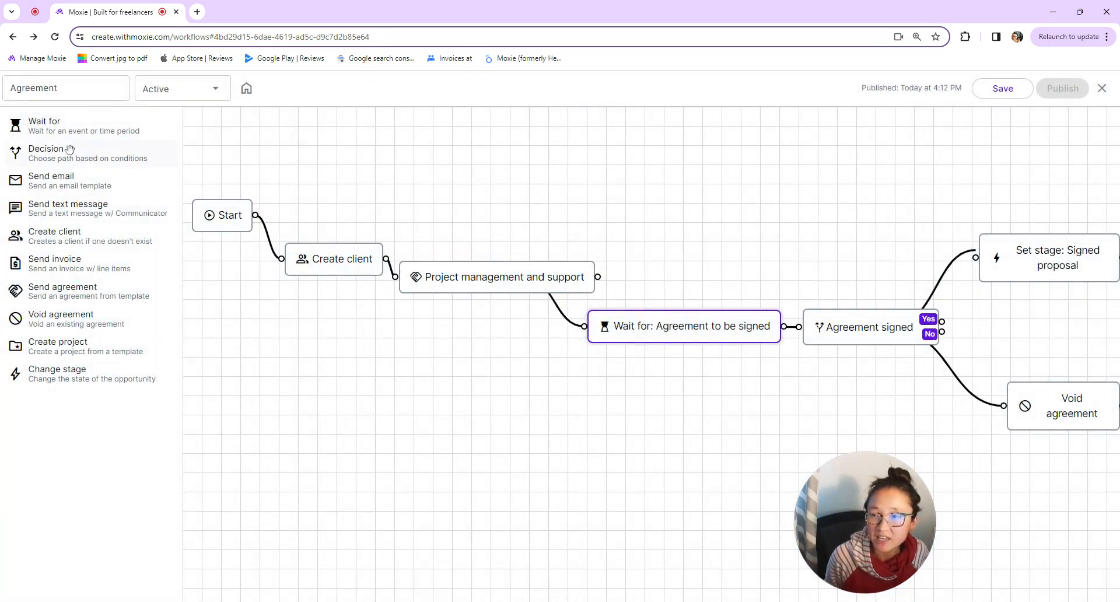
{"action": "left_click_drag", "start_coordinate": [77, 138], "coordinate": [709, 237]}
{"action": "left_click", "coordinate": [642, 233]}
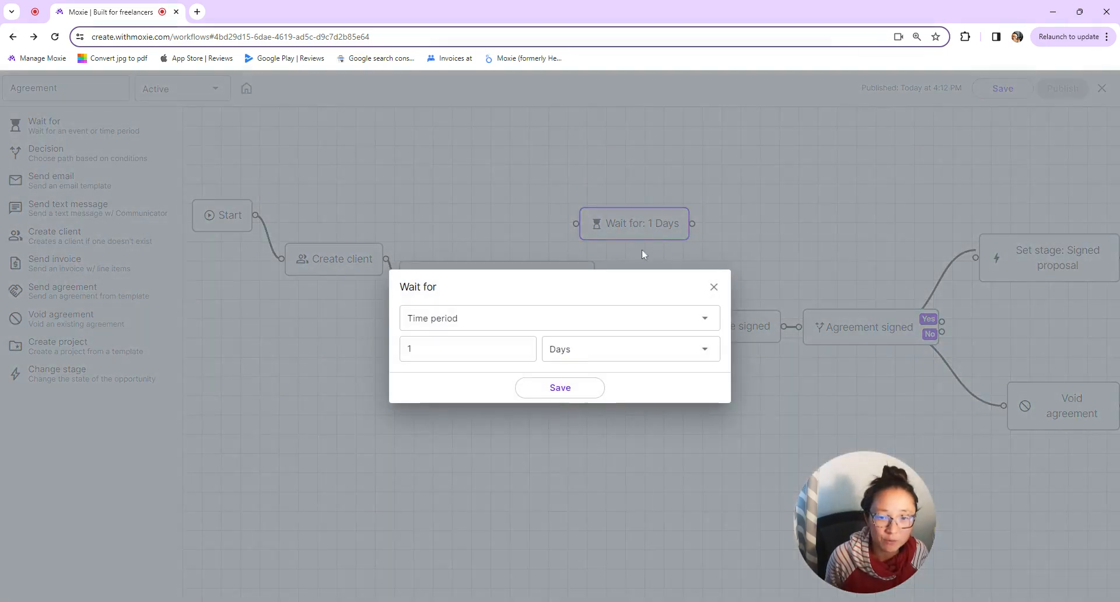
{"action": "left_click", "coordinate": [705, 326]}
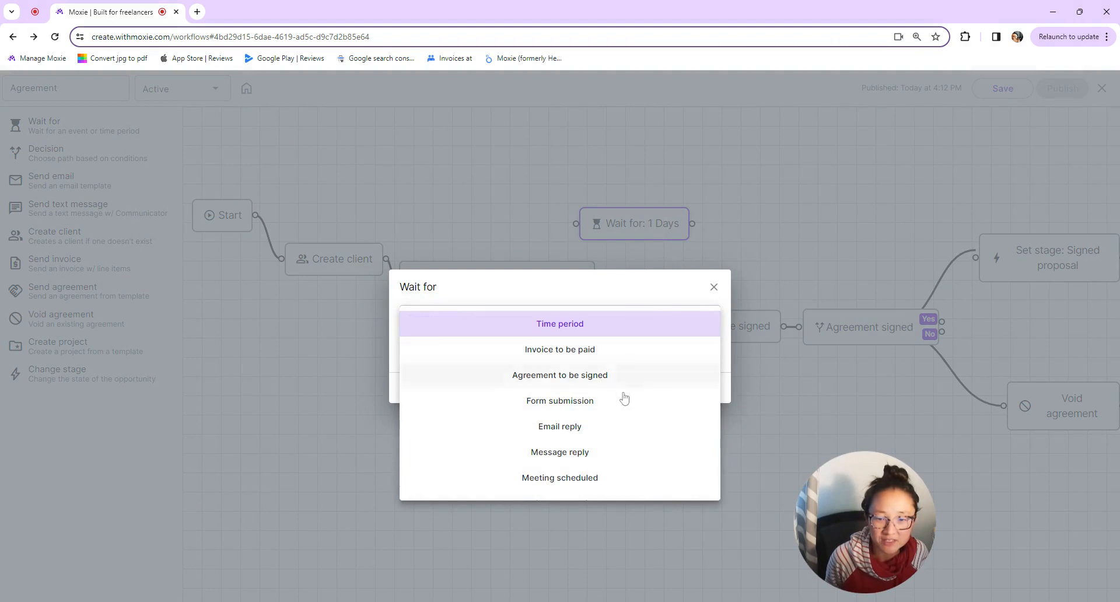
{"action": "left_click", "coordinate": [559, 376]}
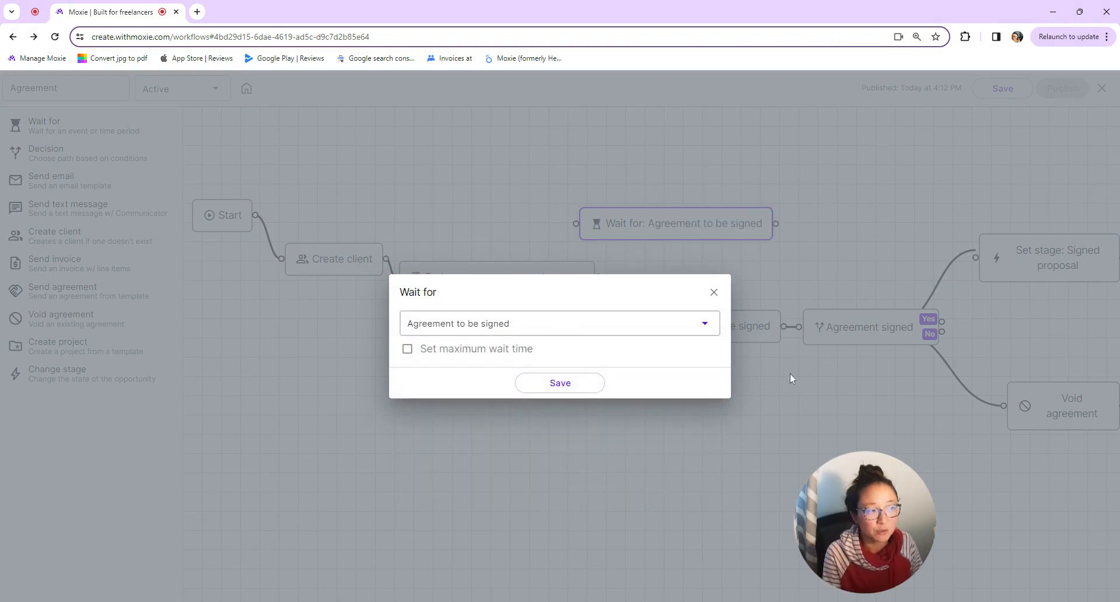
{"action": "left_click", "coordinate": [465, 350]}
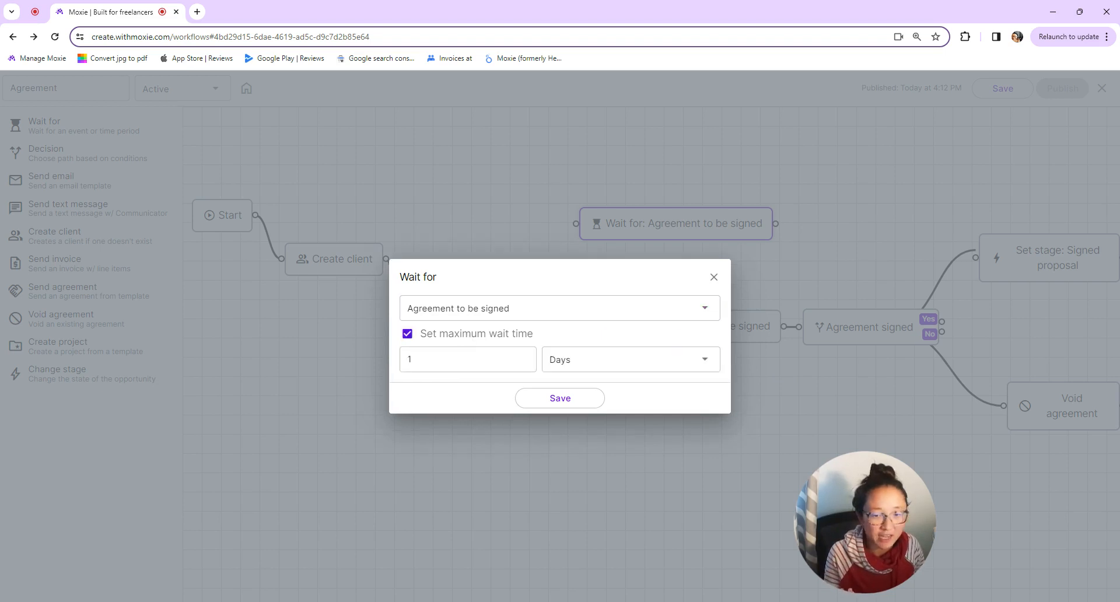
{"action": "left_click", "coordinate": [461, 359]}
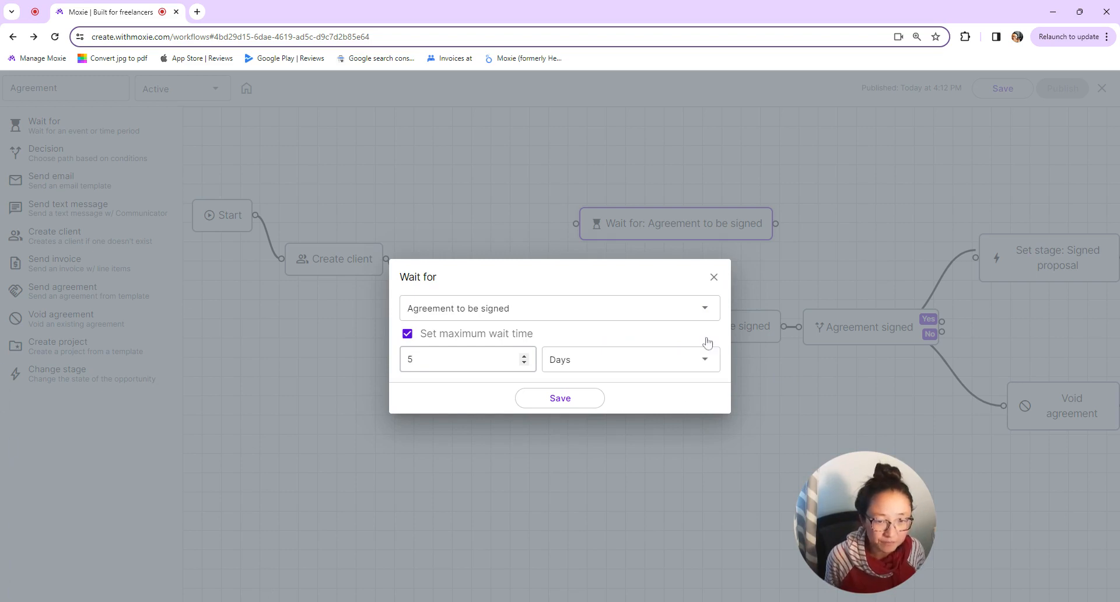
- Compare the trial step with the existing 2-day wait step, then delete the trial step
{"action": "left_click", "coordinate": [714, 277]}
{"action": "left_click", "coordinate": [740, 330]}
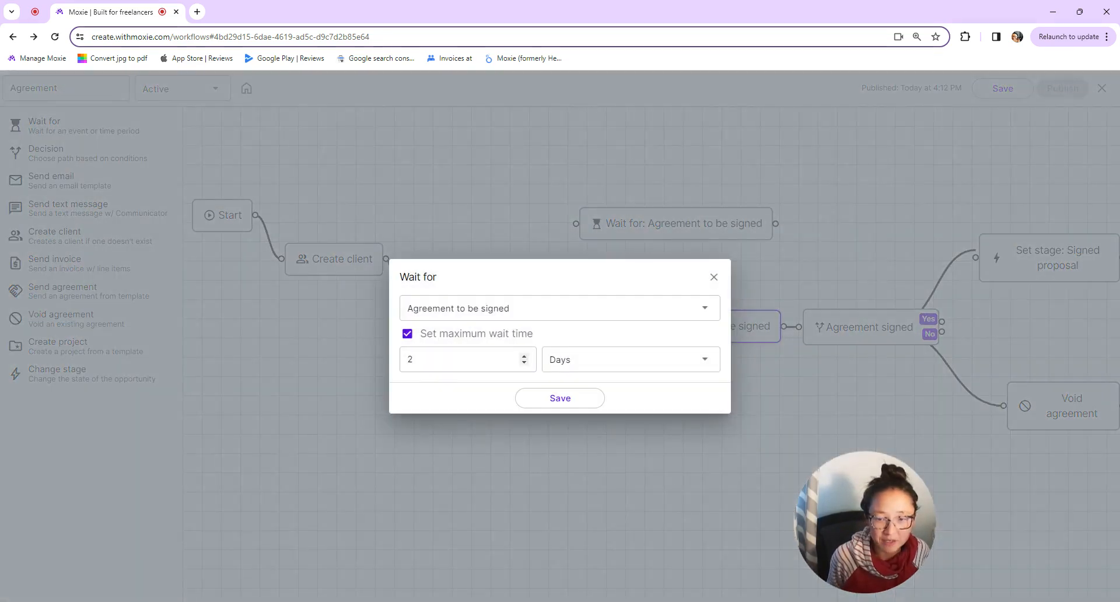
{"action": "left_click", "coordinate": [713, 278]}
{"action": "left_click", "coordinate": [772, 209]}
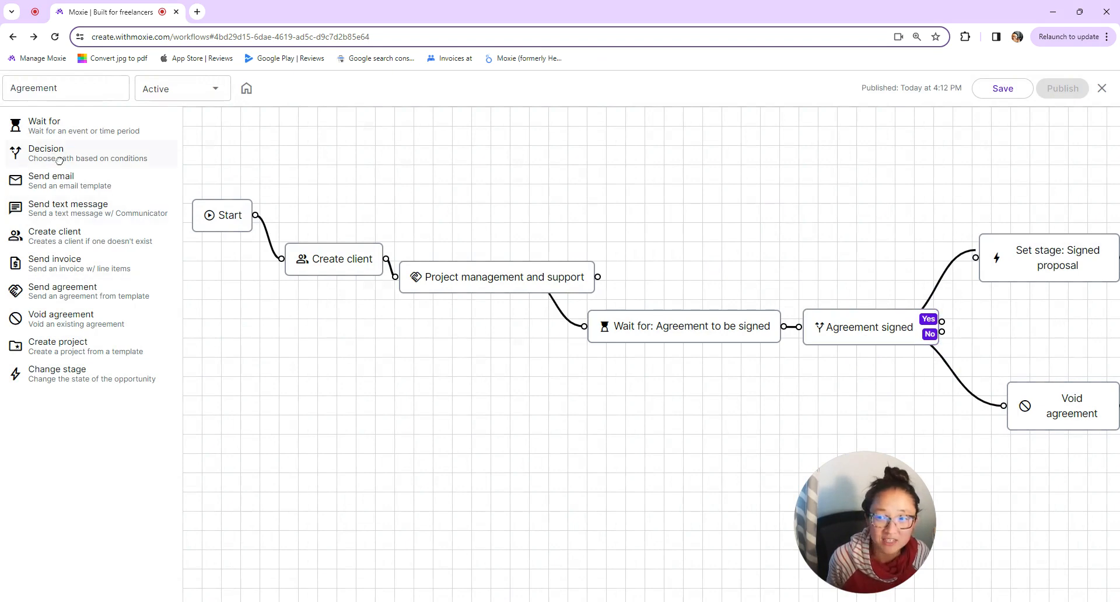
{"action": "left_click_drag", "start_coordinate": [59, 161], "coordinate": [863, 283]}
{"action": "left_click", "coordinate": [863, 284]}
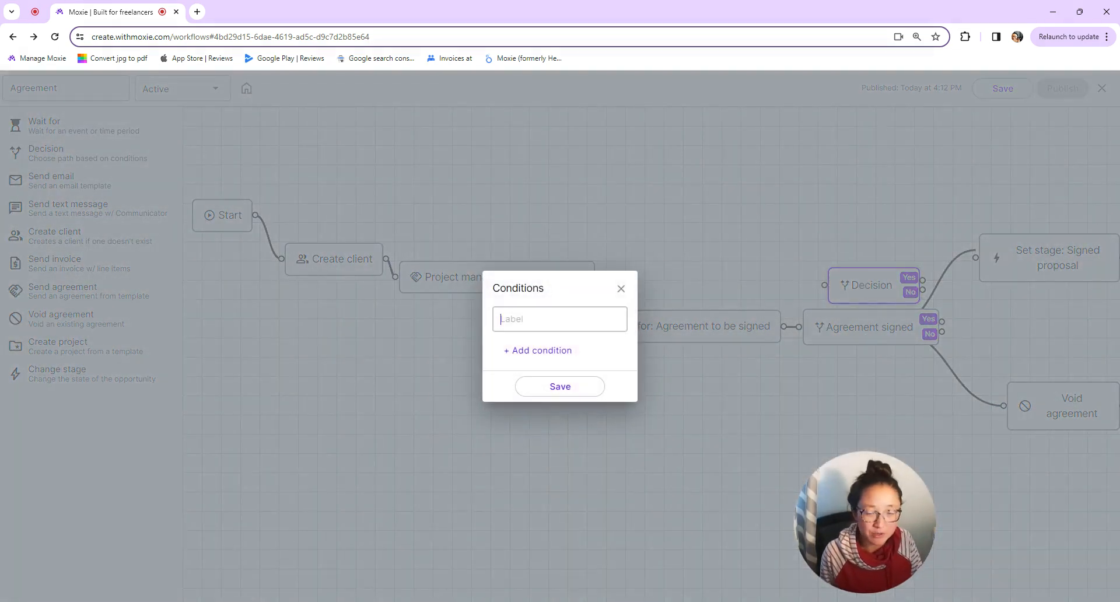
{"action": "type", "text": "Agree signed?"}
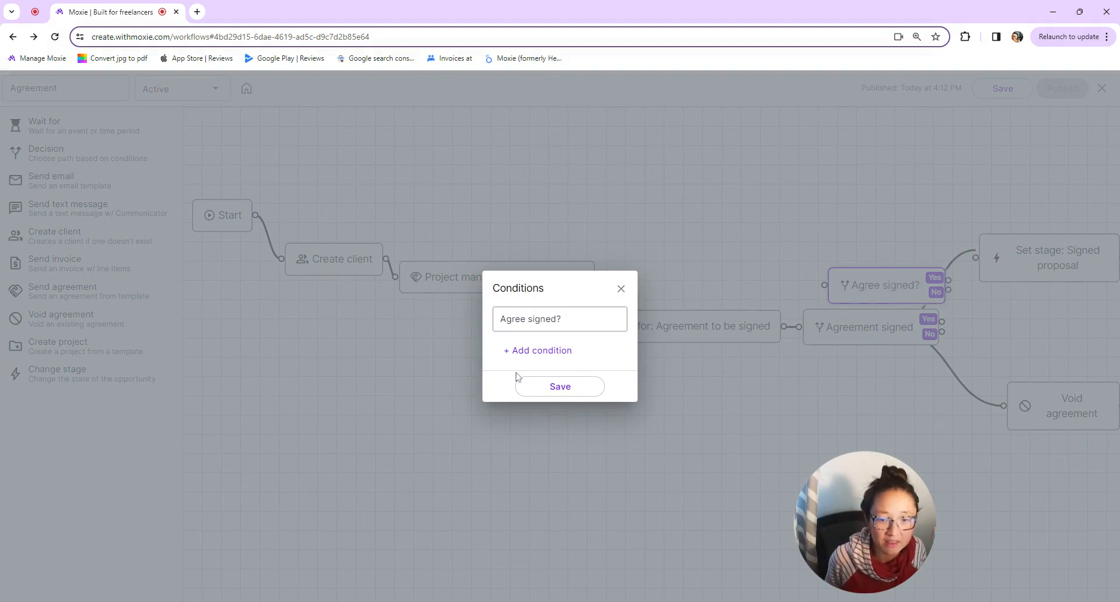
{"action": "left_click", "coordinate": [533, 350]}
{"action": "left_click", "coordinate": [594, 334]}
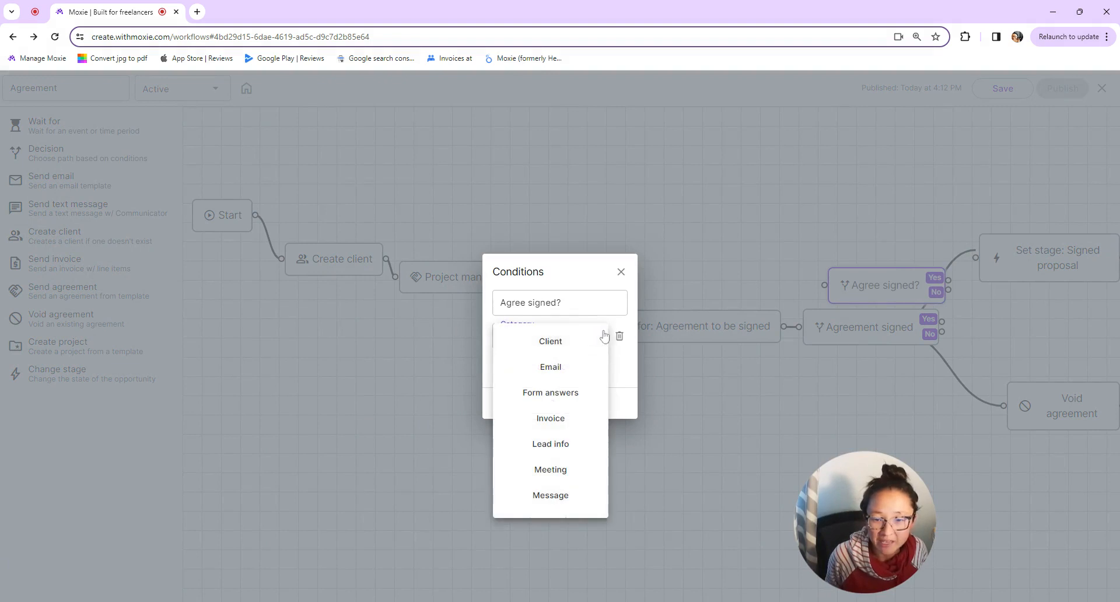
{"action": "scroll", "coordinate": [575, 453], "scroll_direction": "down", "scroll_amount": 2}
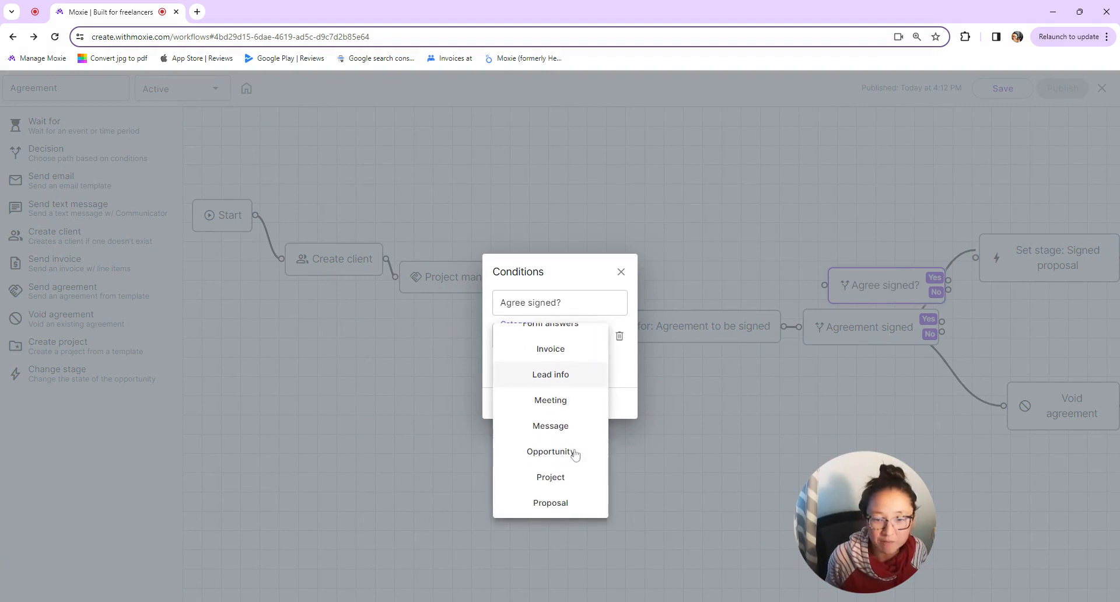
{"action": "left_click", "coordinate": [584, 508]}
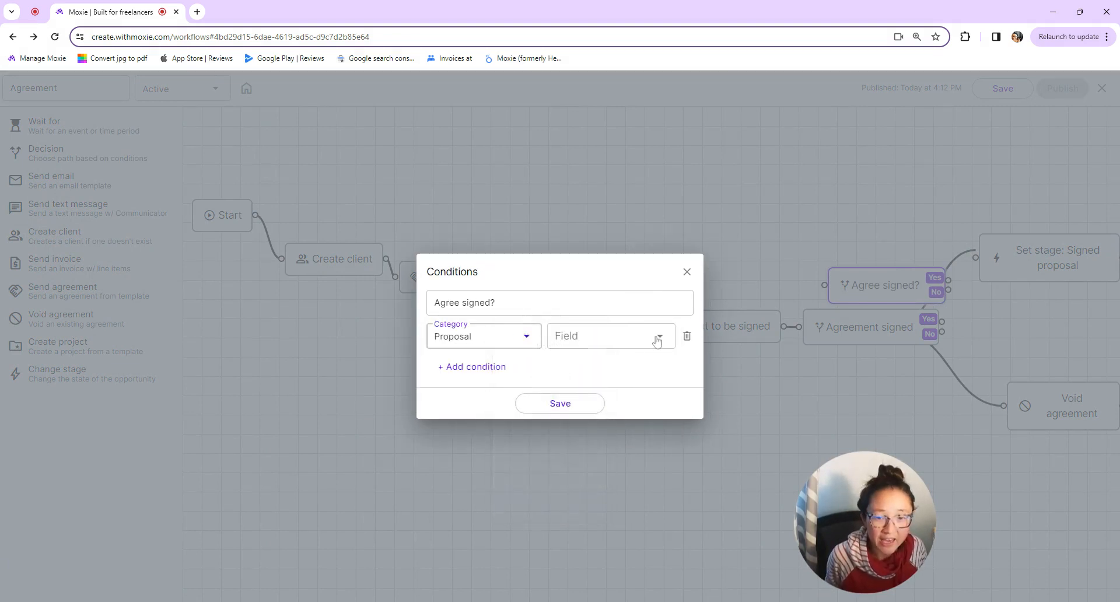
{"action": "left_click", "coordinate": [658, 341]}
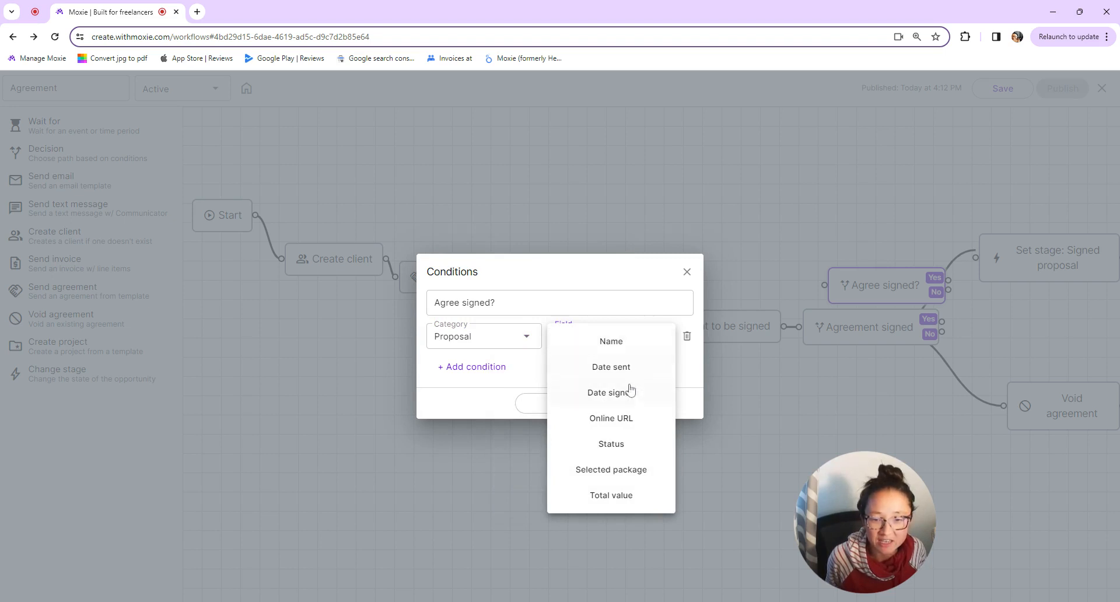
{"action": "left_click", "coordinate": [616, 450]}
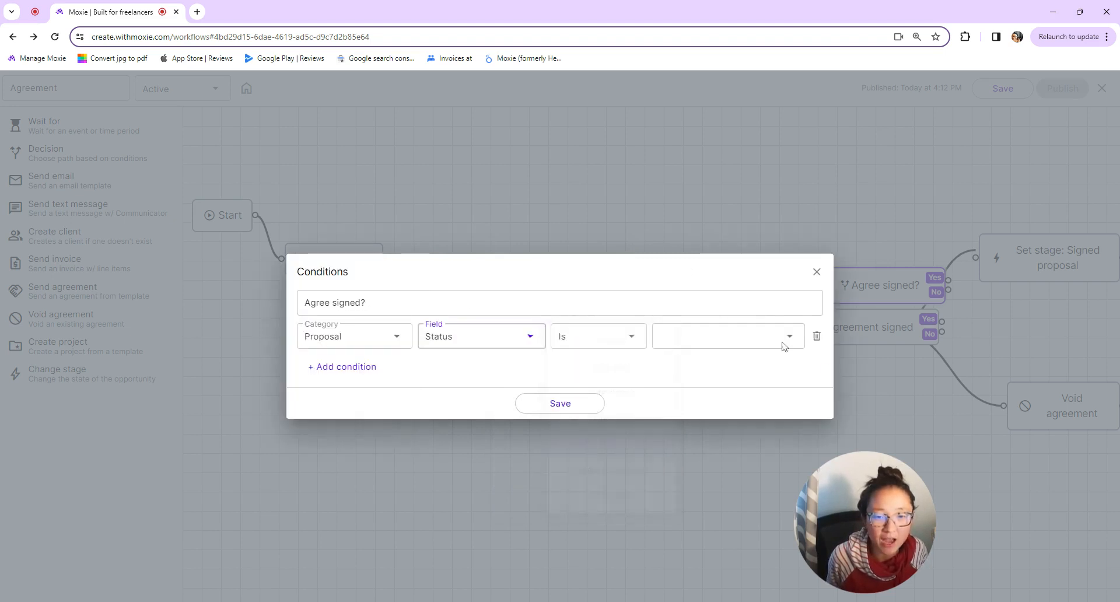
{"action": "left_click", "coordinate": [788, 336]}
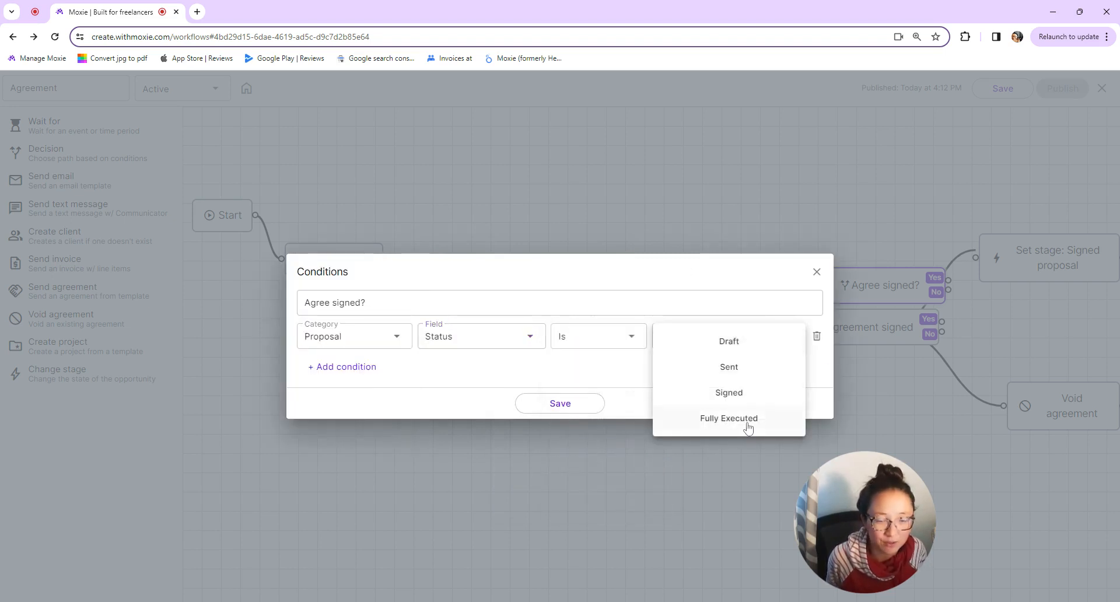
{"action": "left_click", "coordinate": [747, 420]}
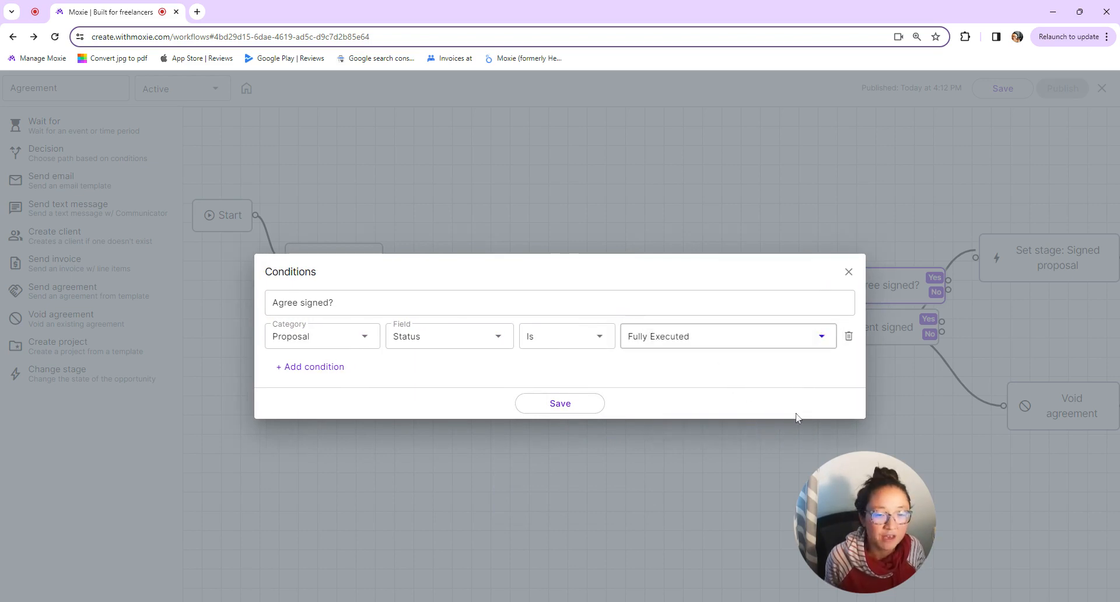
{"action": "left_click", "coordinate": [578, 405]}
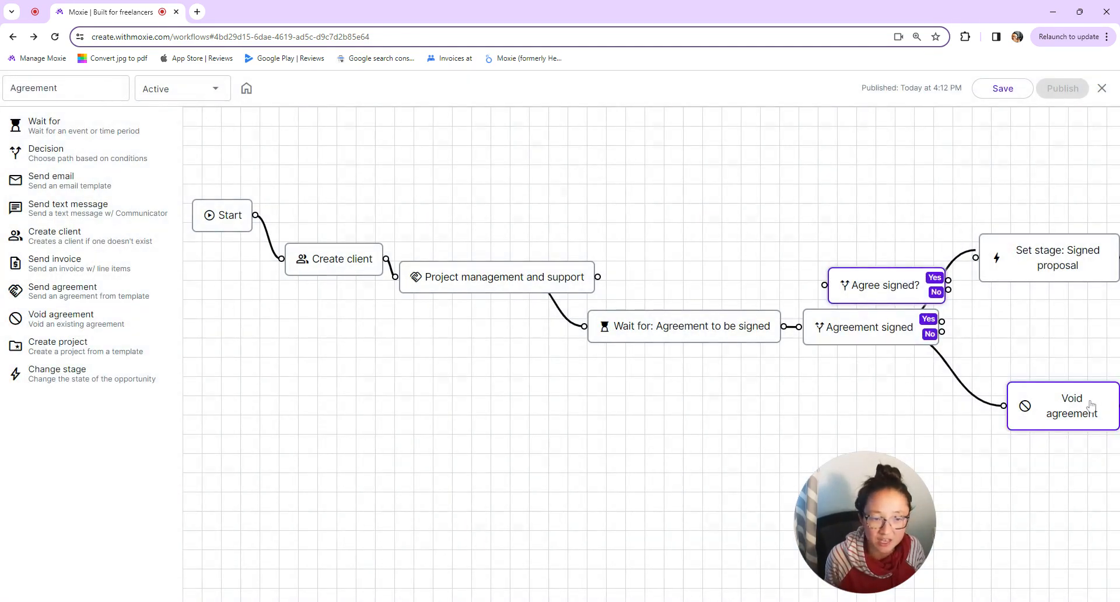
{"action": "left_click", "coordinate": [870, 330]}
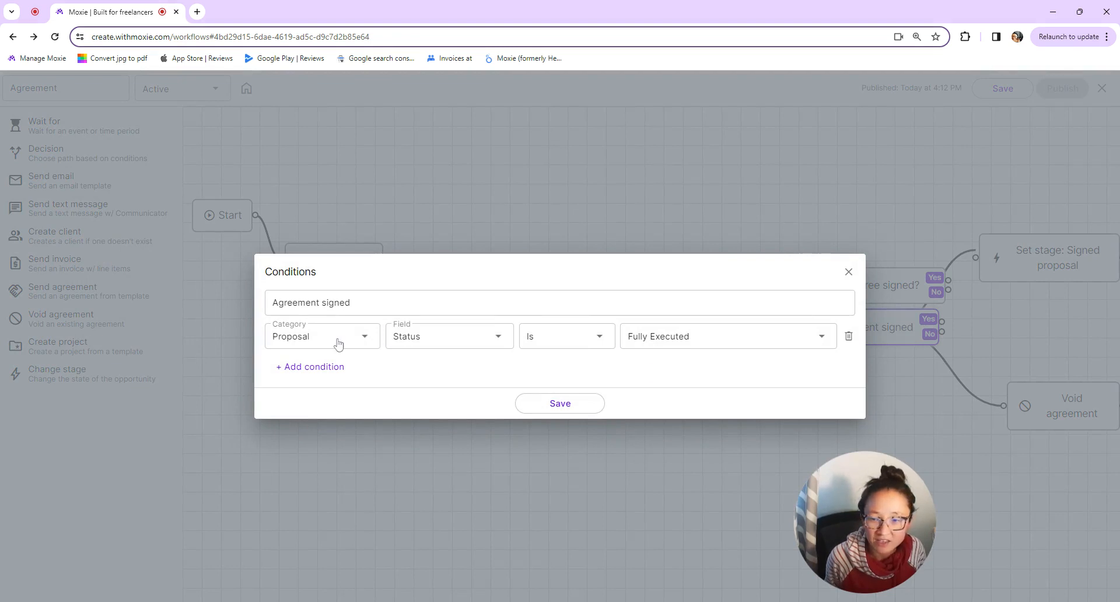
{"action": "left_click", "coordinate": [849, 272]}
{"action": "left_click", "coordinate": [943, 266]}
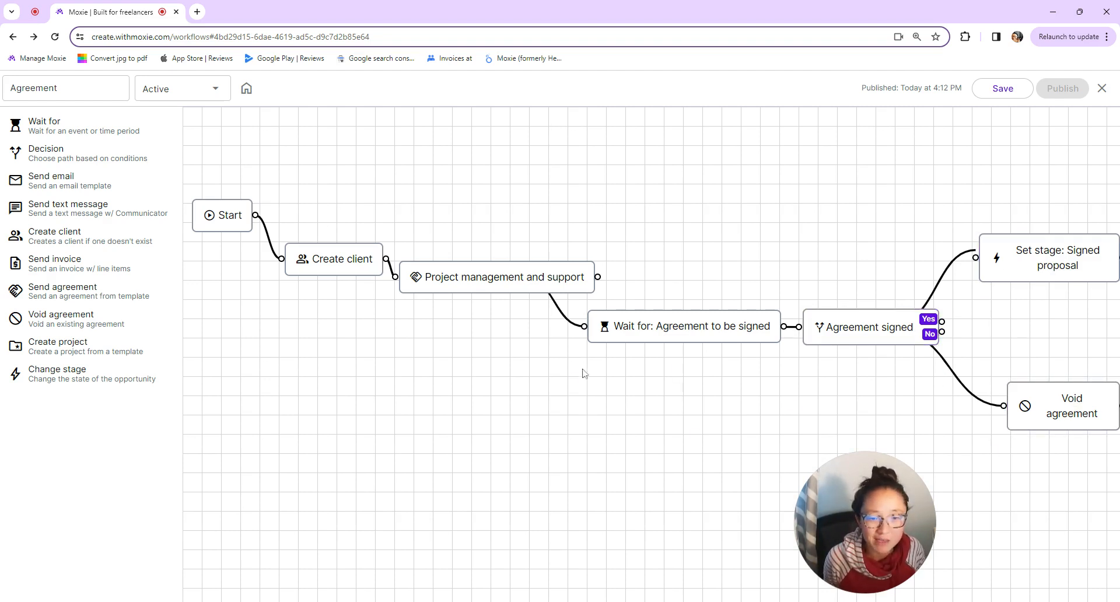
- Place a Send email step after the Void agreement step
{"action": "scroll", "coordinate": [449, 394], "scroll_direction": "down", "scroll_amount": 3}
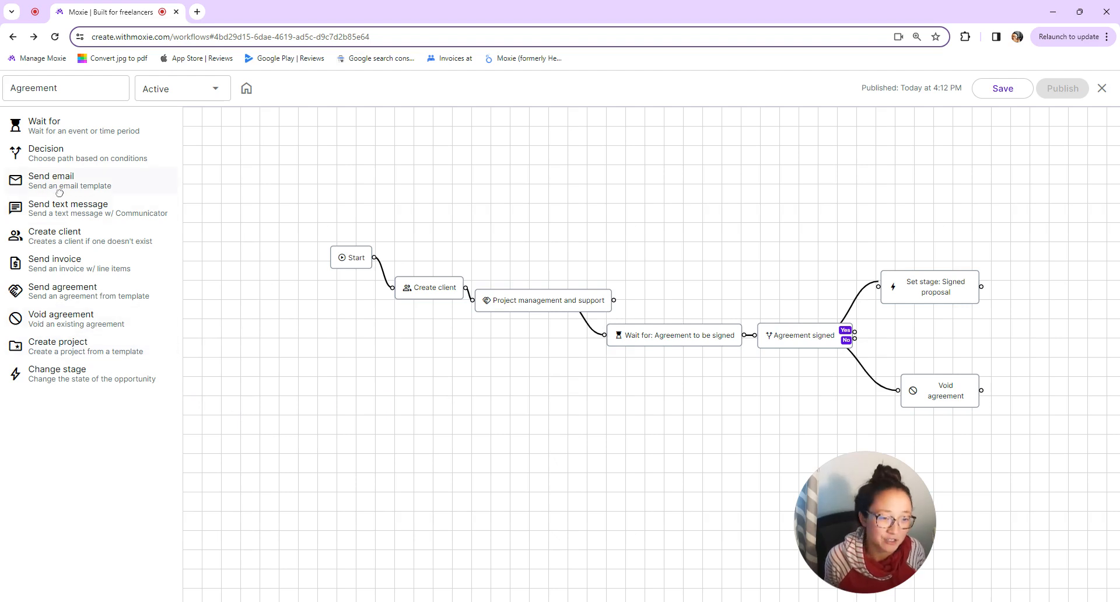
{"action": "left_click_drag", "start_coordinate": [59, 192], "coordinate": [1035, 374]}
{"action": "left_click_drag", "start_coordinate": [857, 326], "coordinate": [1008, 382]}
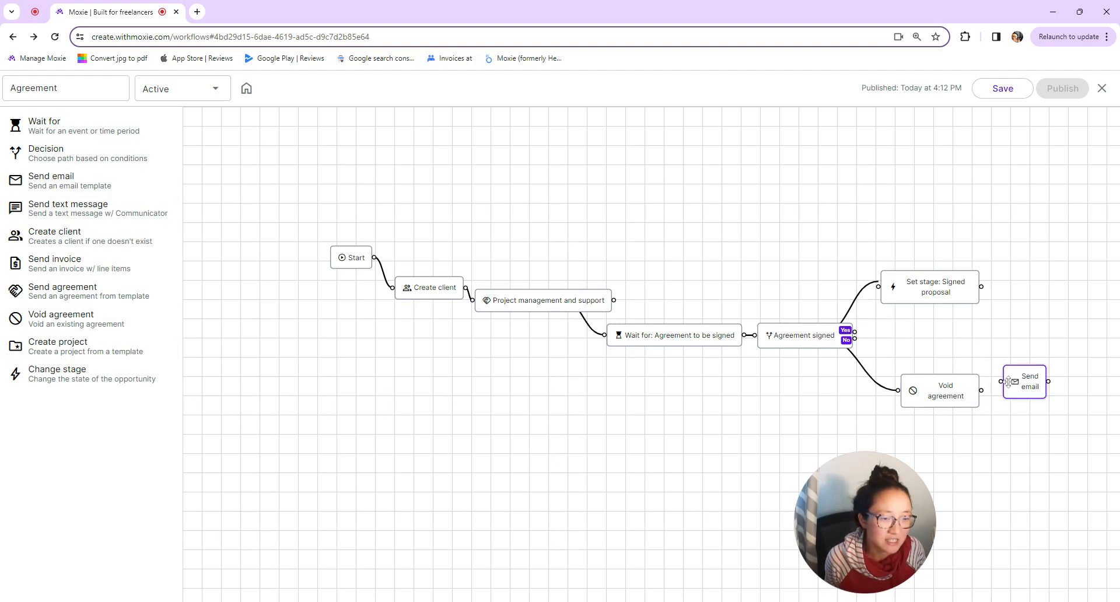
{"action": "double_click", "coordinate": [1023, 383]}
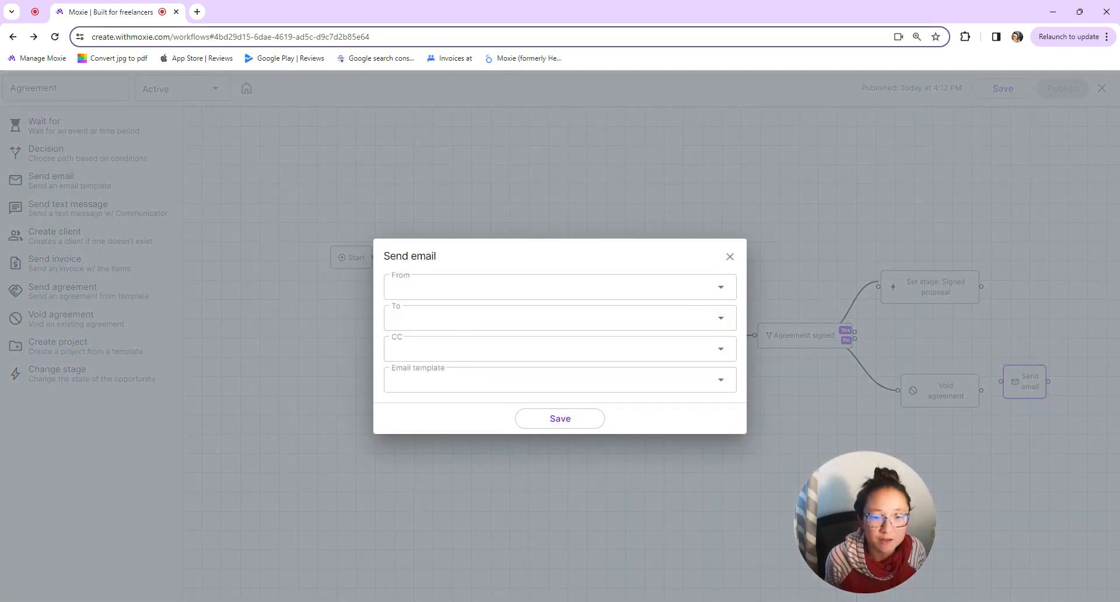
- Set the Send email step's sender and To {{Opportunity.Email}}, browse templates, and close the settings
{"action": "left_click", "coordinate": [560, 287]}
{"action": "left_click", "coordinate": [609, 322]}
{"action": "left_click", "coordinate": [578, 318]}
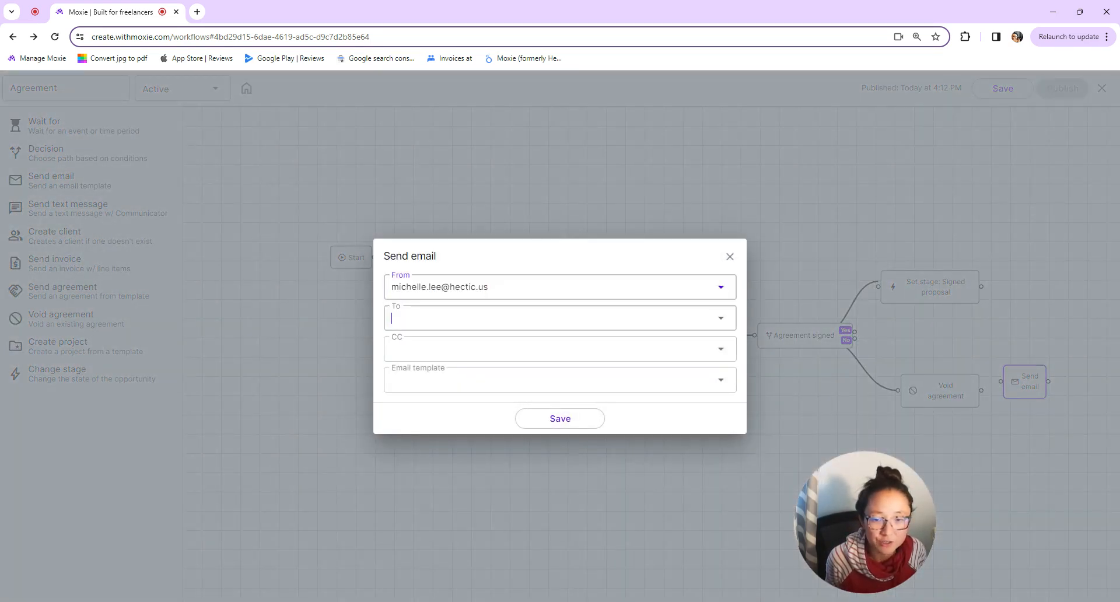
{"action": "left_click", "coordinate": [578, 355]}
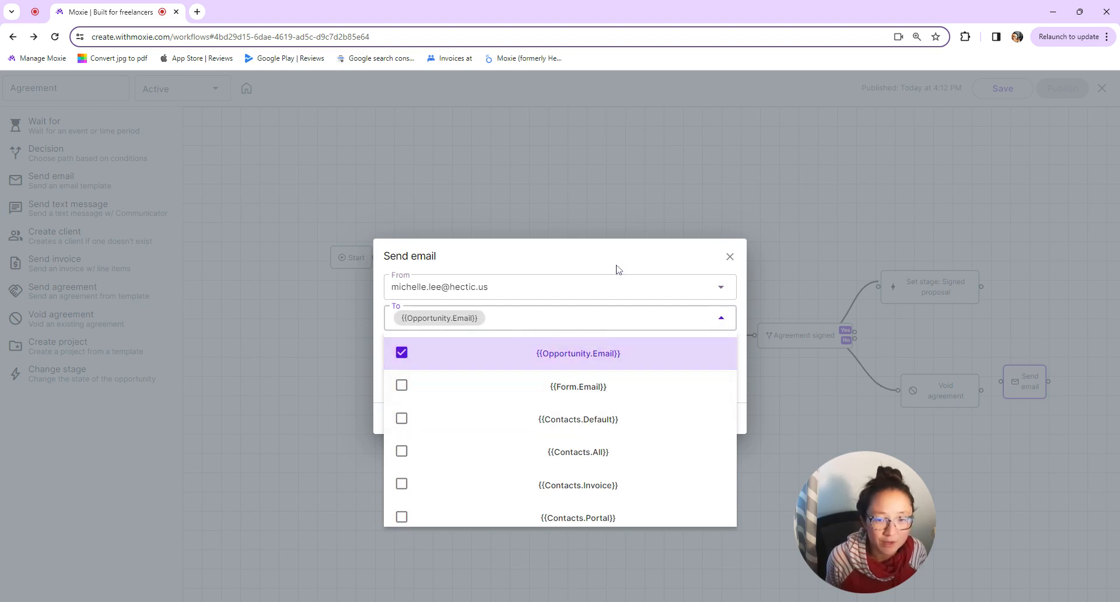
{"action": "left_click", "coordinate": [592, 270]}
{"action": "left_click", "coordinate": [610, 380]}
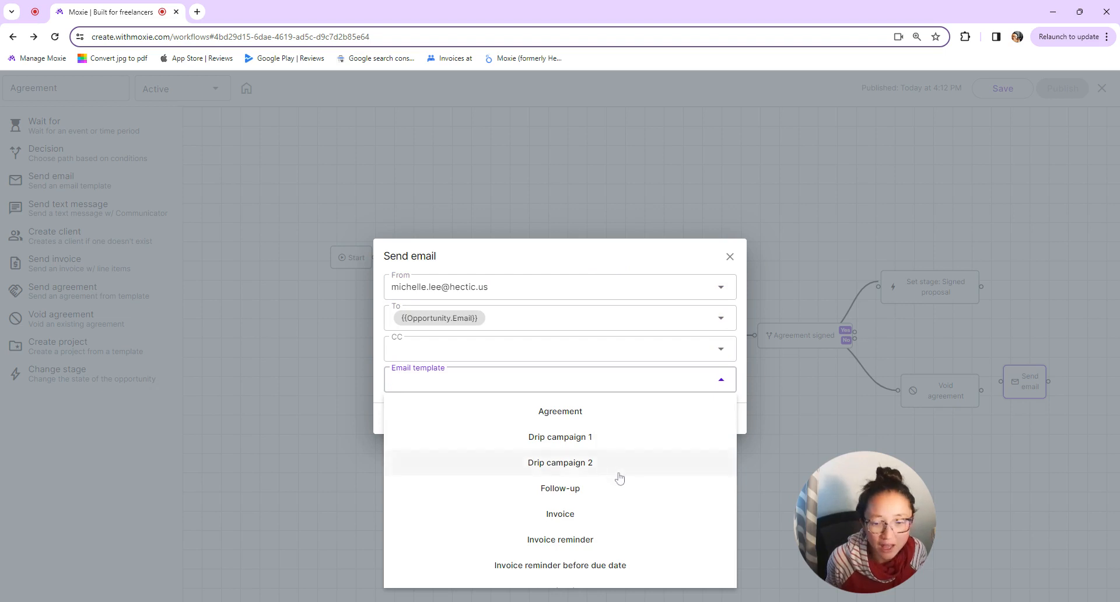
{"action": "scroll", "coordinate": [621, 479], "scroll_direction": "down", "scroll_amount": 3}
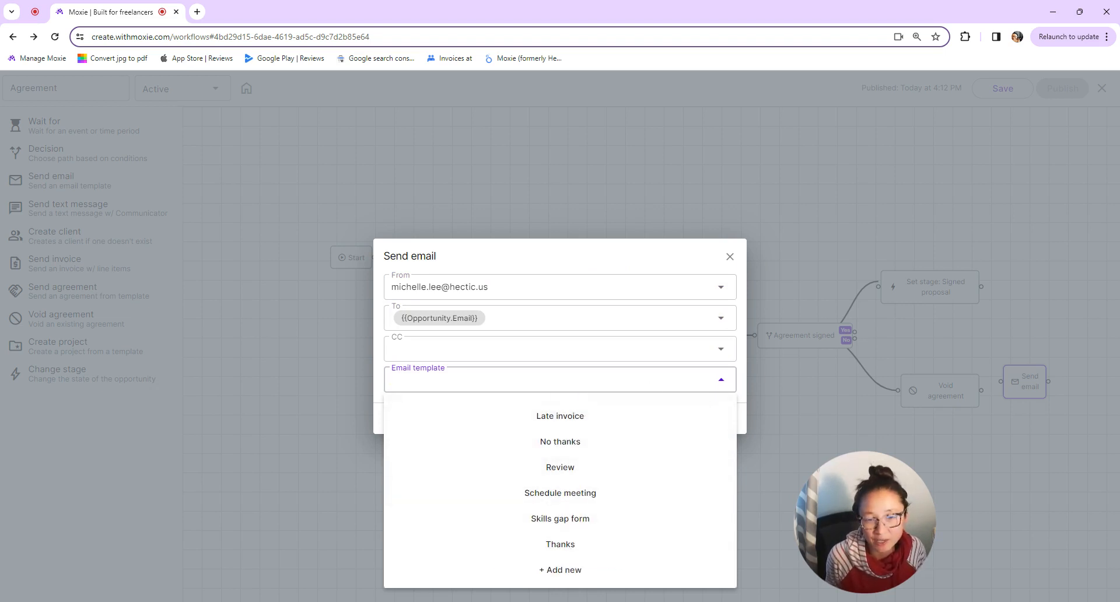
{"action": "left_click", "coordinate": [730, 258]}
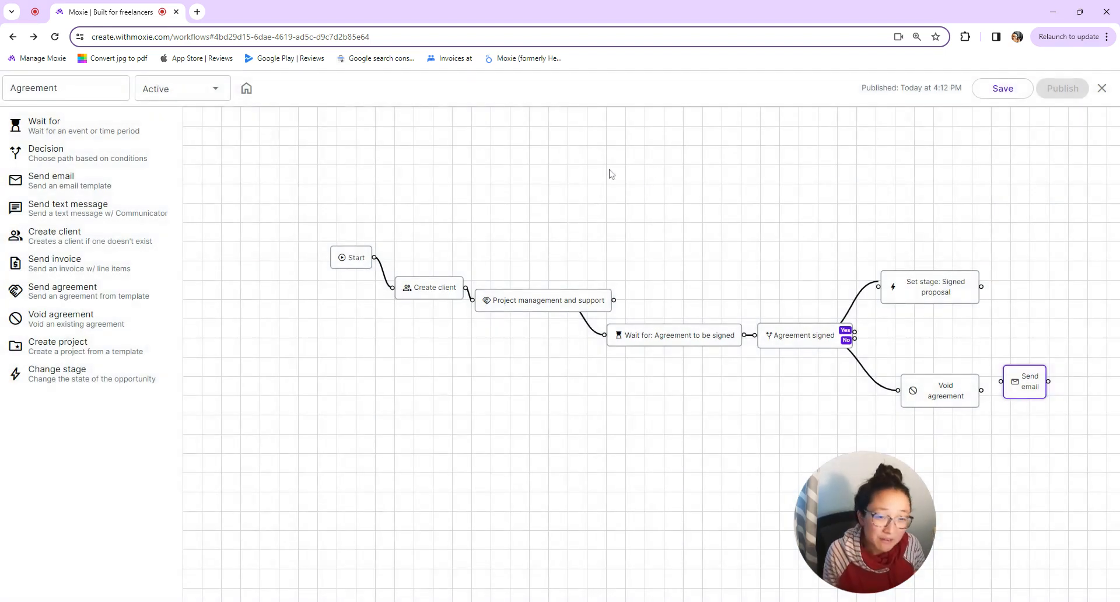
- Zoom the canvas to check the new Send email step, then close the Agreement workflow editor
{"action": "scroll", "coordinate": [1061, 383], "scroll_direction": "up", "scroll_amount": 3}
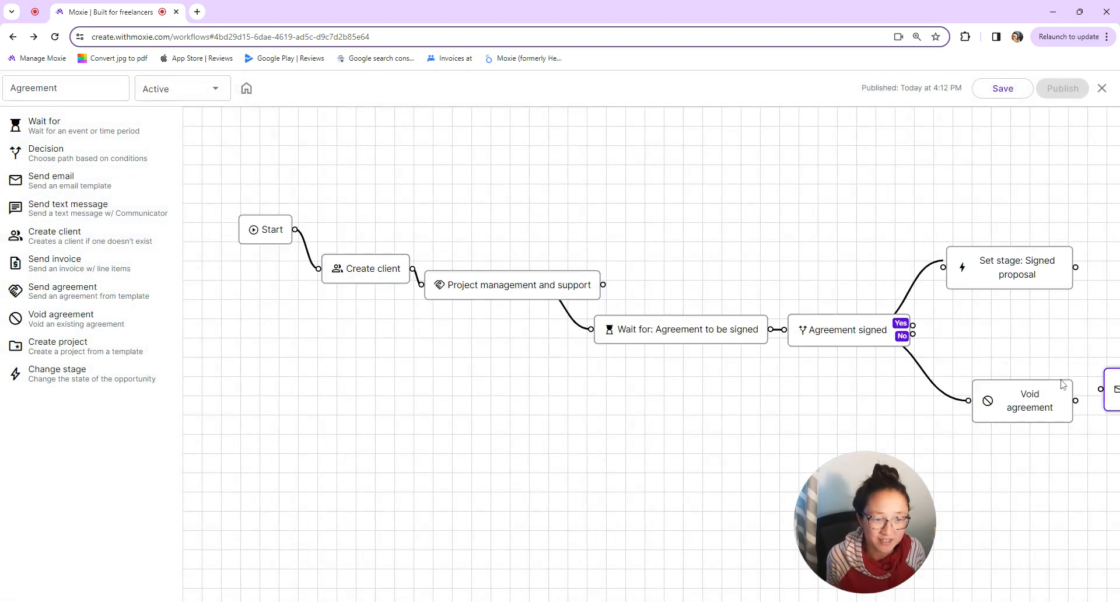
{"action": "scroll", "coordinate": [1062, 384], "scroll_direction": "up", "scroll_amount": 1}
{"action": "scroll", "coordinate": [838, 363], "scroll_direction": "down", "scroll_amount": 1}
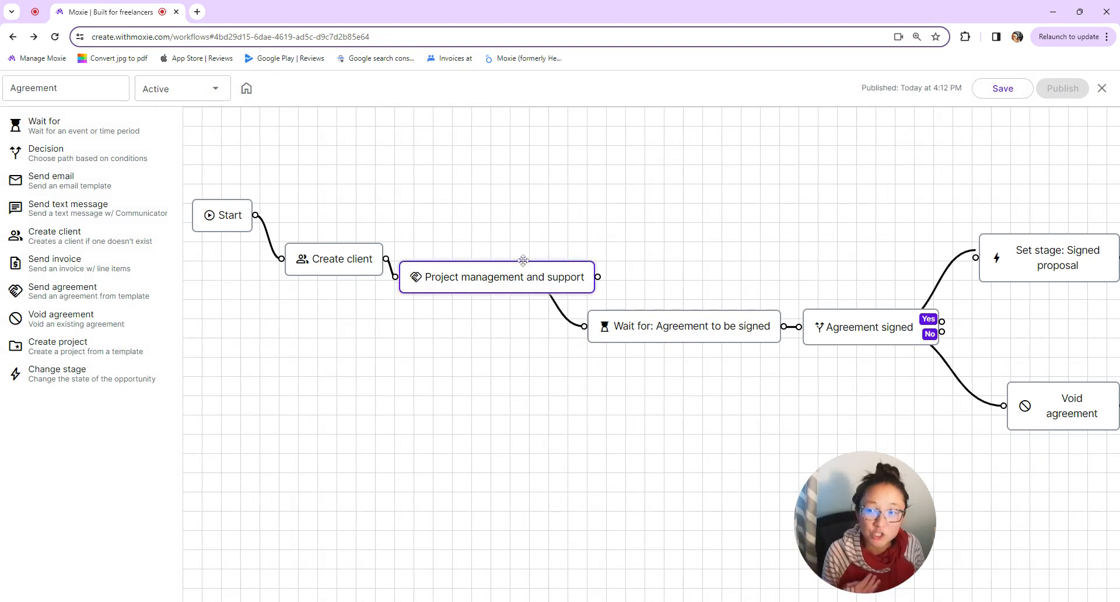
{"action": "scroll", "coordinate": [375, 390], "scroll_direction": "down", "scroll_amount": 1}
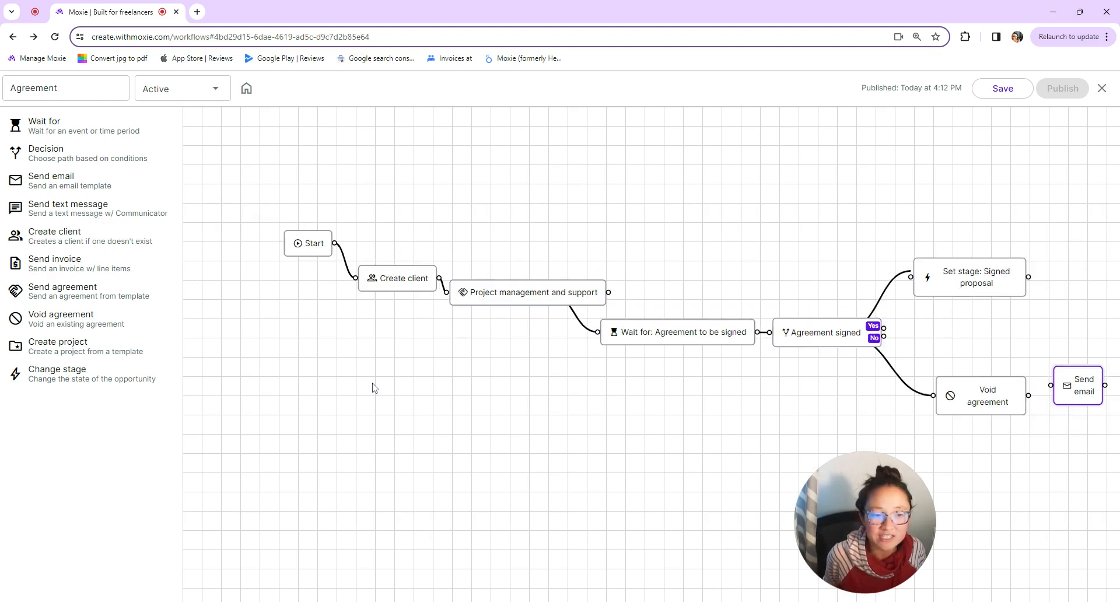
{"action": "left_click", "coordinate": [1102, 89]}
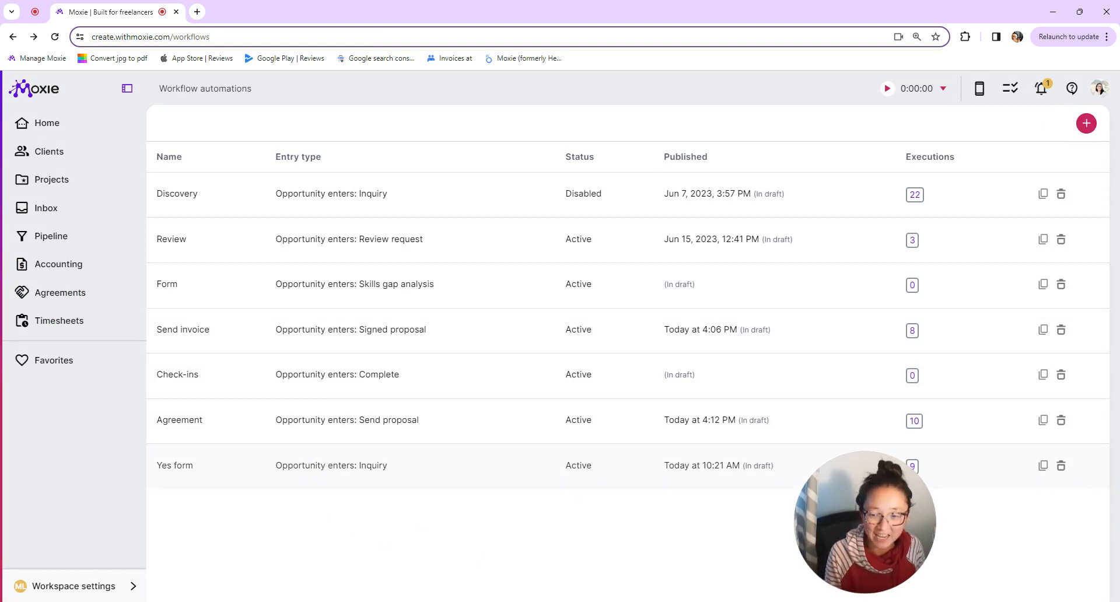
{"action": "left_click", "coordinate": [326, 467]}
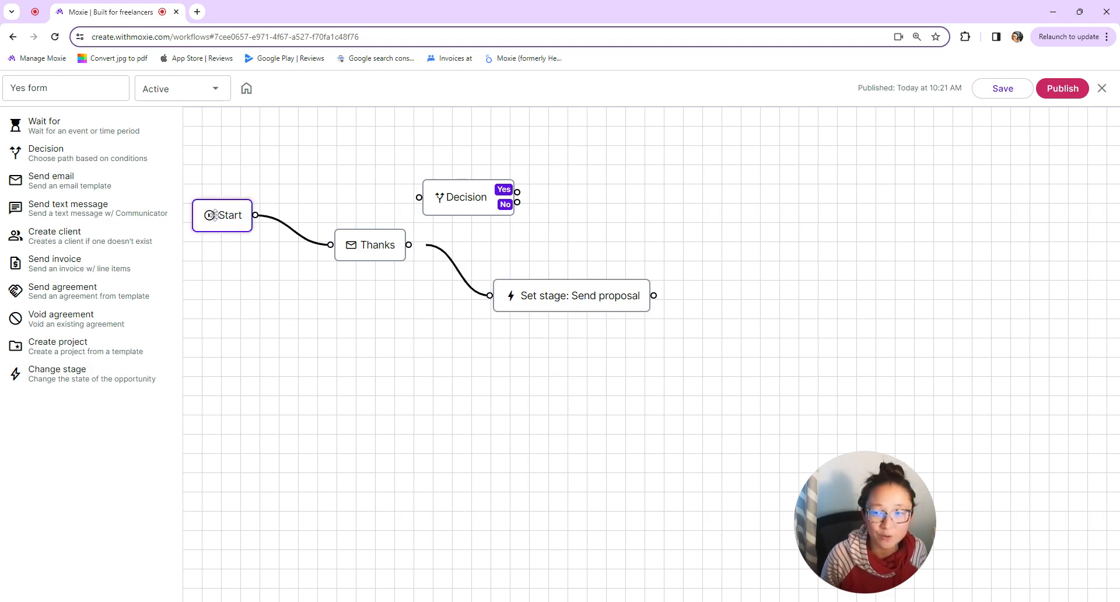
{"action": "left_click", "coordinate": [1100, 90]}
{"action": "left_click", "coordinate": [394, 425]}
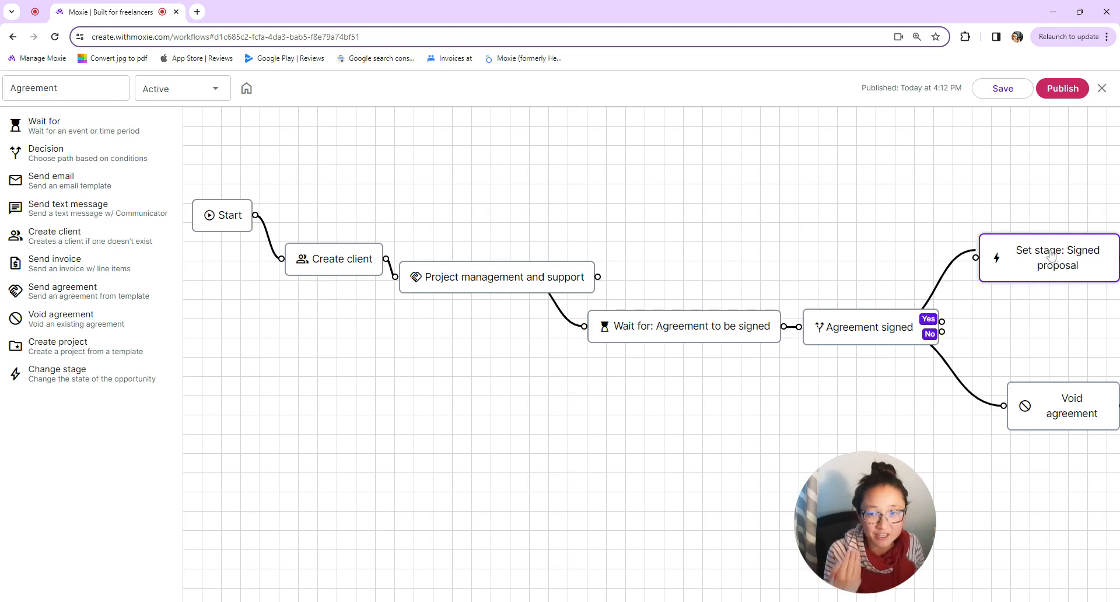
{"action": "left_click", "coordinate": [1103, 88]}
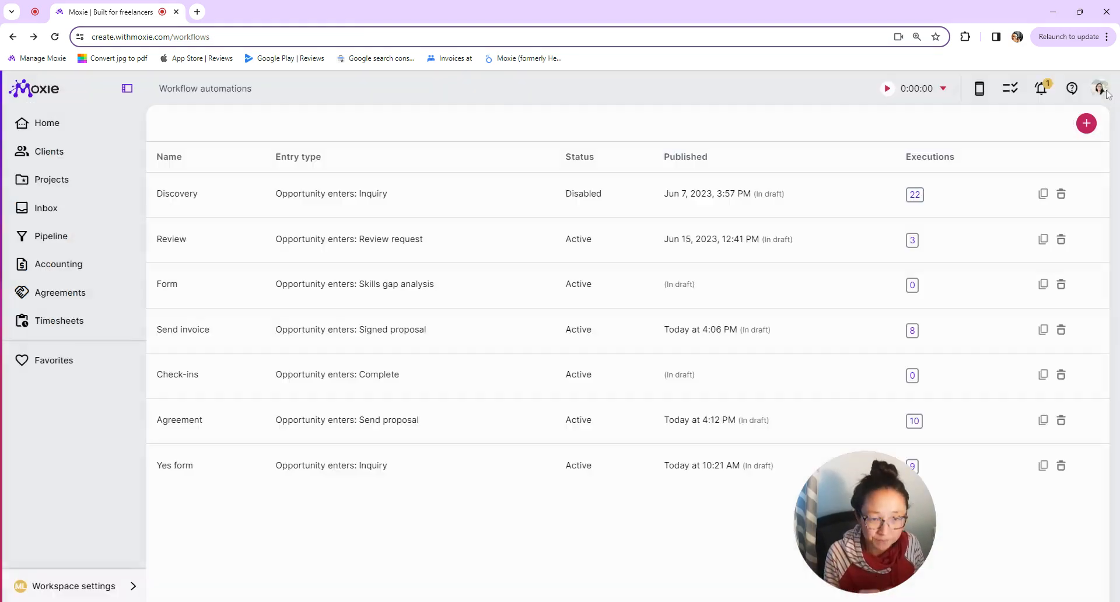
{"action": "left_click", "coordinate": [1045, 93]}
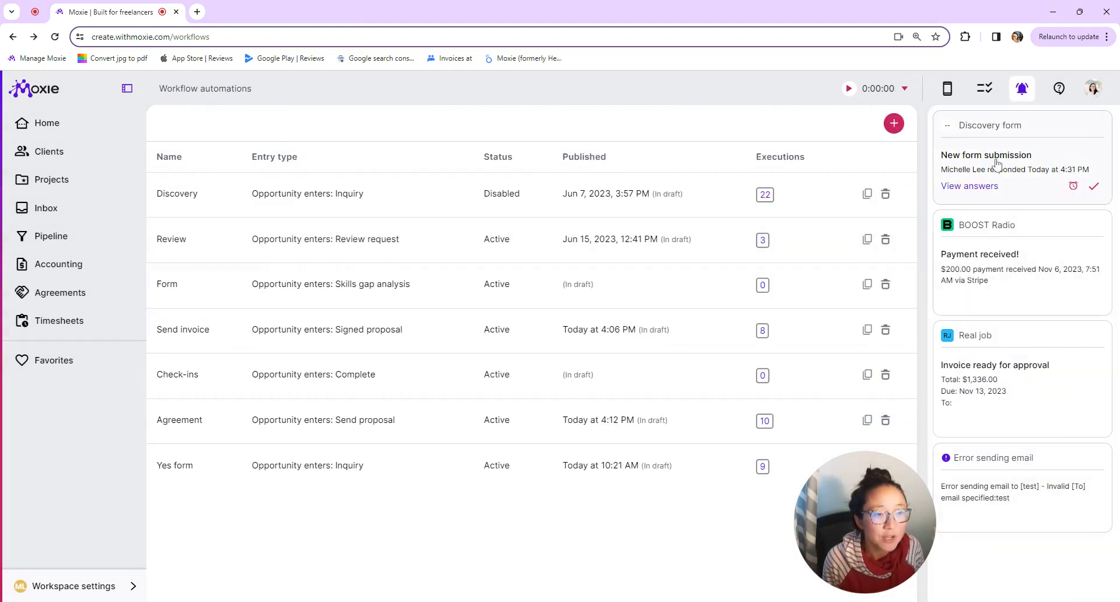
{"action": "left_click", "coordinate": [1021, 89]}
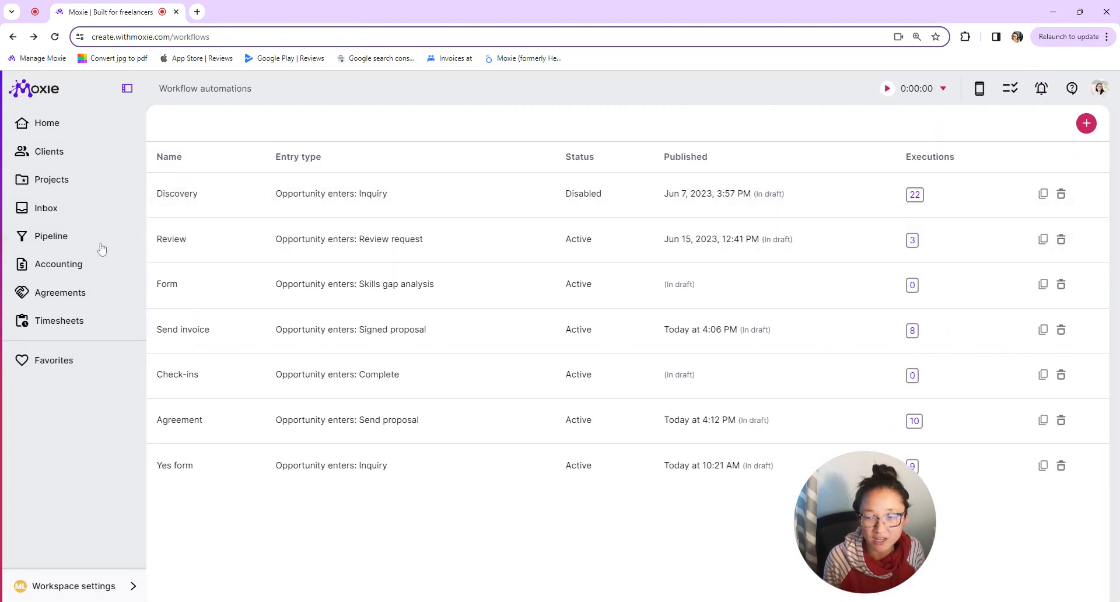
- Open the newest Send proposal Discovery form opportunity from the Pipeline
{"action": "left_click", "coordinate": [51, 240]}
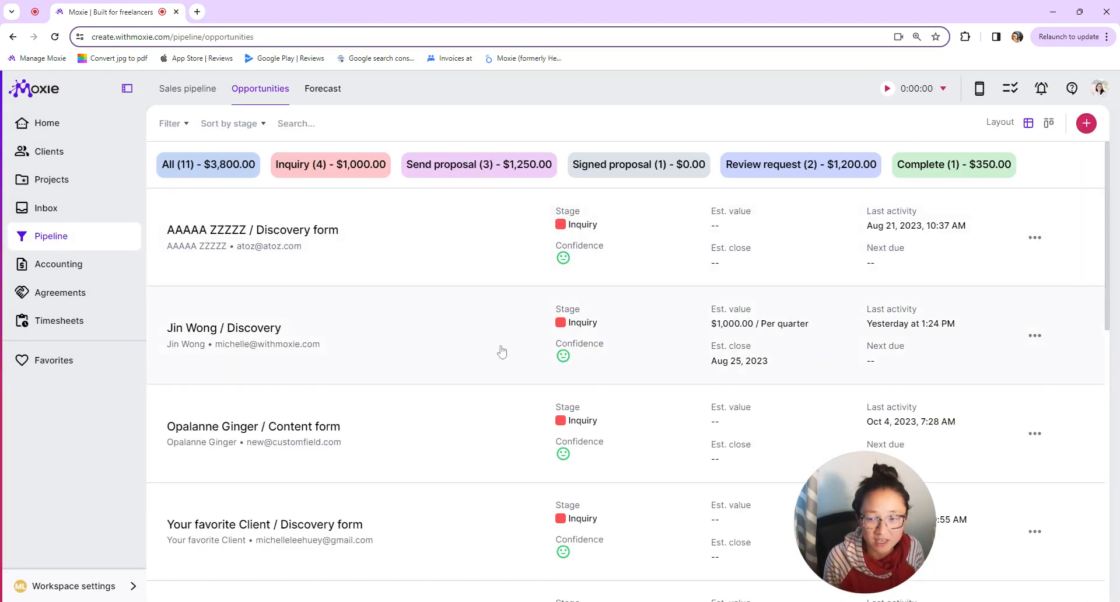
{"action": "scroll", "coordinate": [502, 350], "scroll_direction": "down", "scroll_amount": 6}
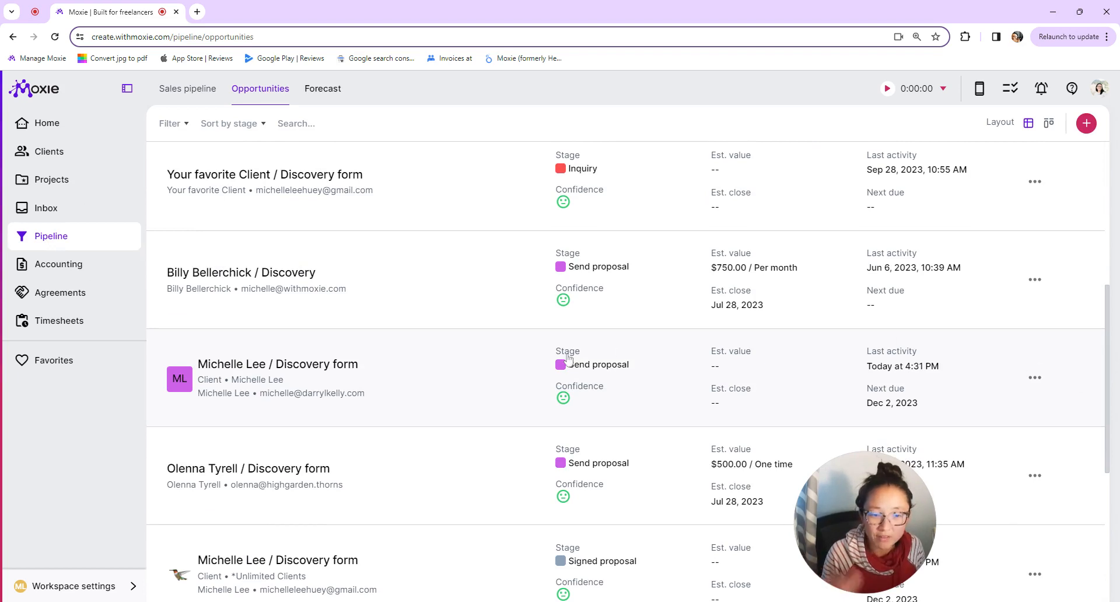
{"action": "left_click", "coordinate": [338, 400]}
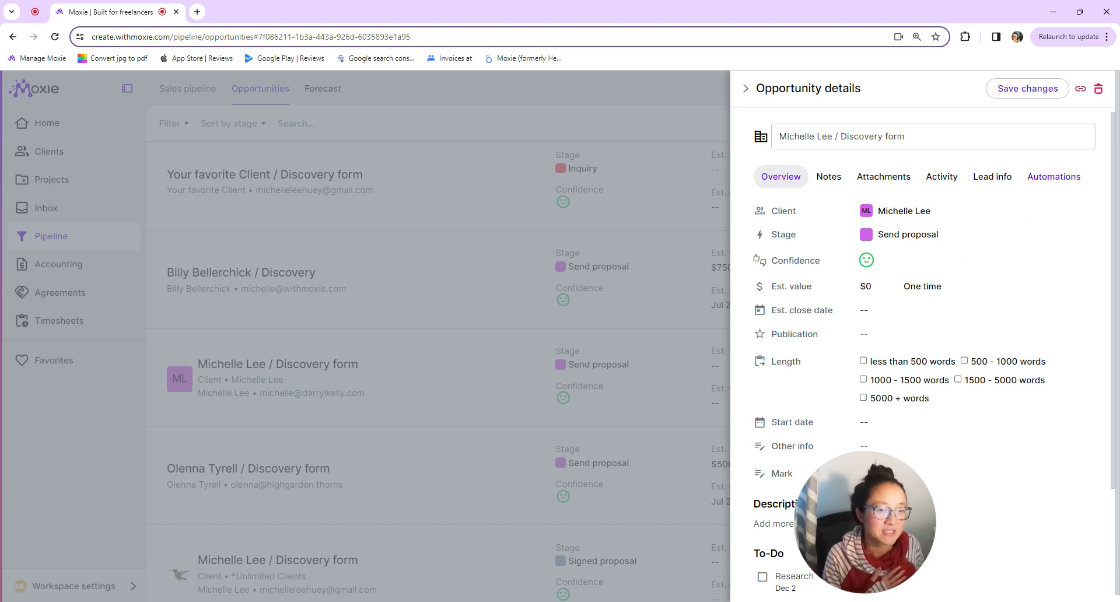
- Inspect the completed Yes form and waiting Agreement automation runs, then view the activity history
{"action": "left_click", "coordinate": [1044, 183]}
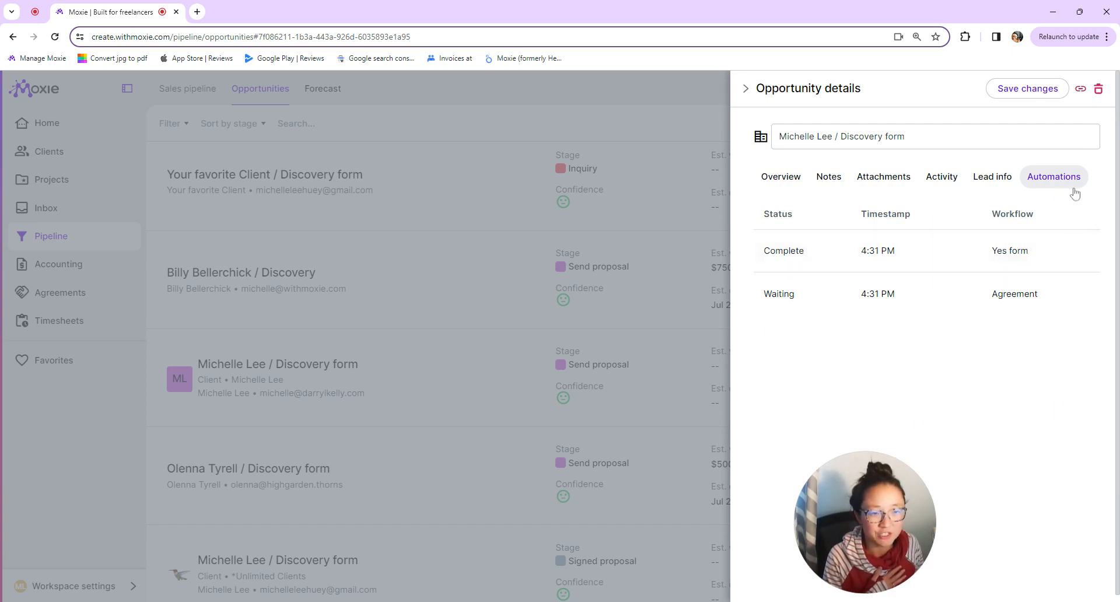
{"action": "left_click", "coordinate": [888, 251]}
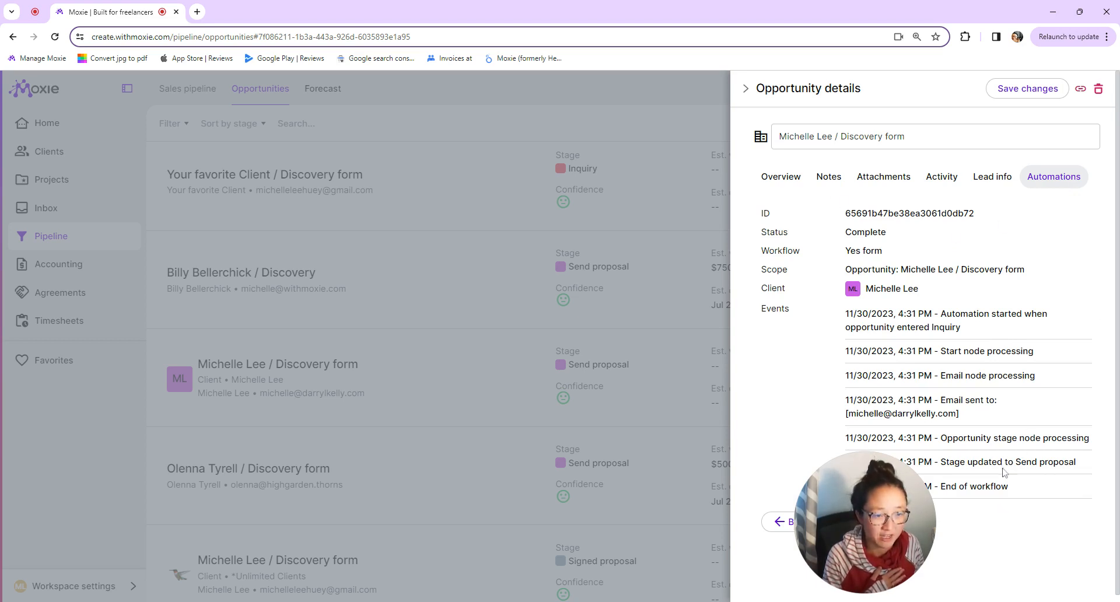
{"action": "left_click", "coordinate": [995, 177]}
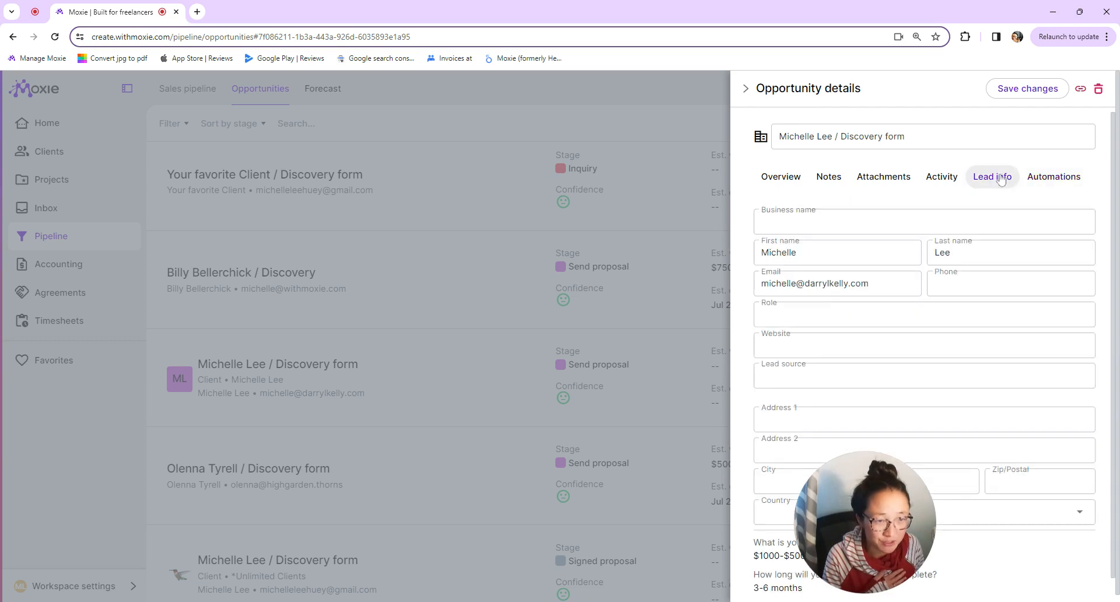
{"action": "left_click", "coordinate": [1027, 178]}
{"action": "left_click", "coordinate": [870, 303]}
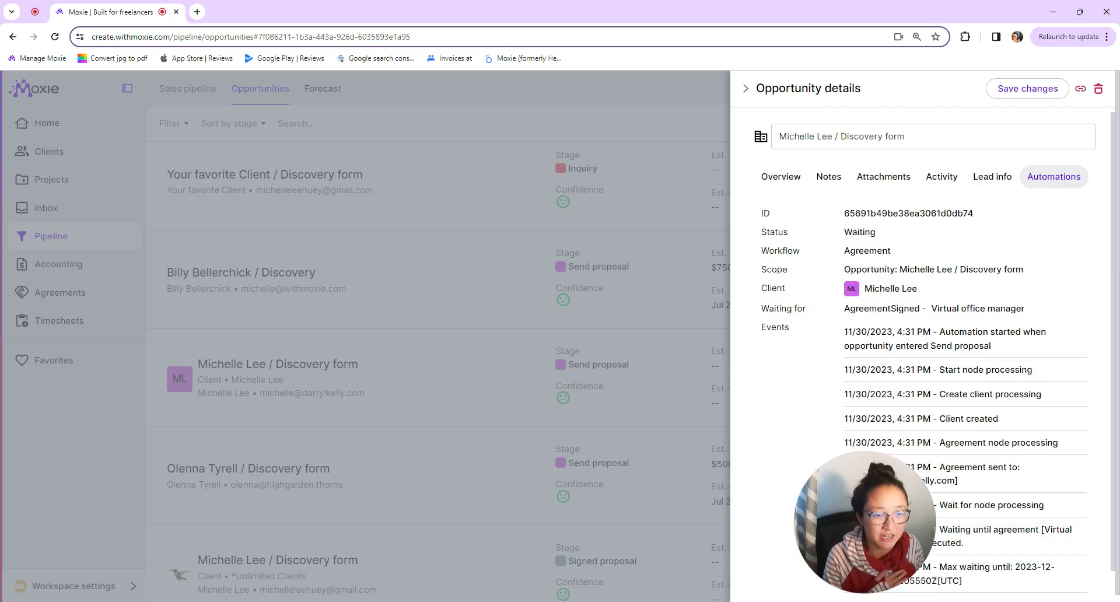
{"action": "scroll", "coordinate": [992, 262], "scroll_direction": "down", "scroll_amount": 1}
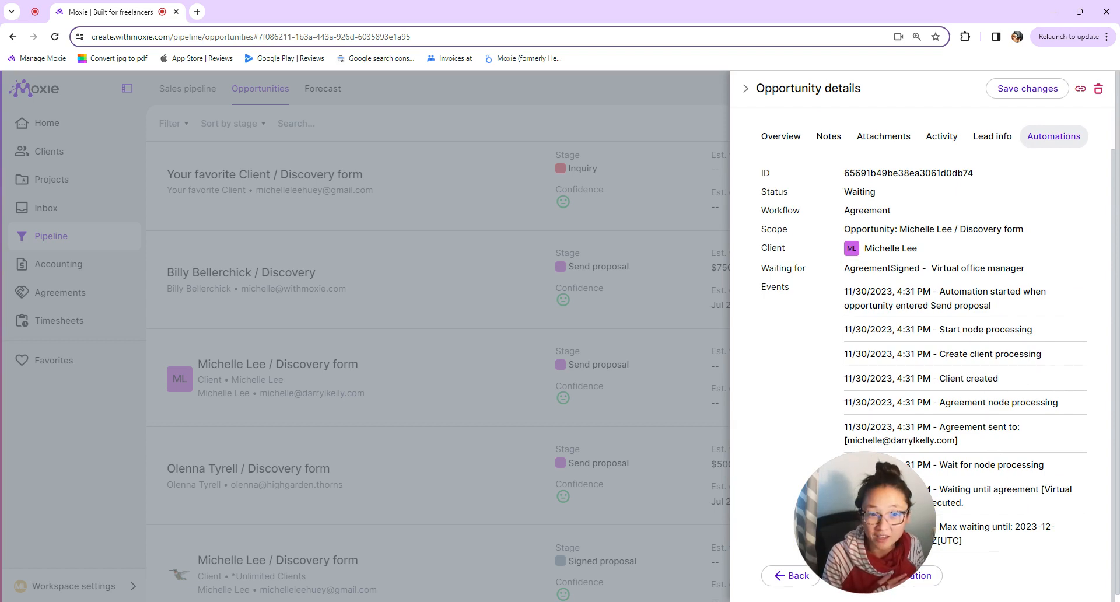
{"action": "scroll", "coordinate": [974, 264], "scroll_direction": "up", "scroll_amount": 1}
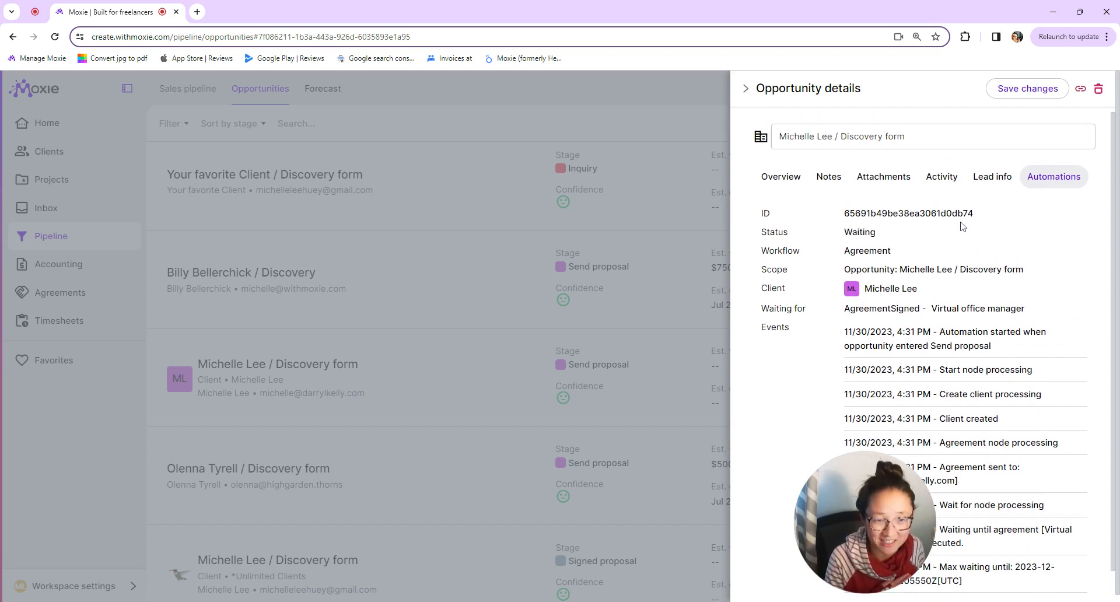
{"action": "left_click", "coordinate": [944, 177]}
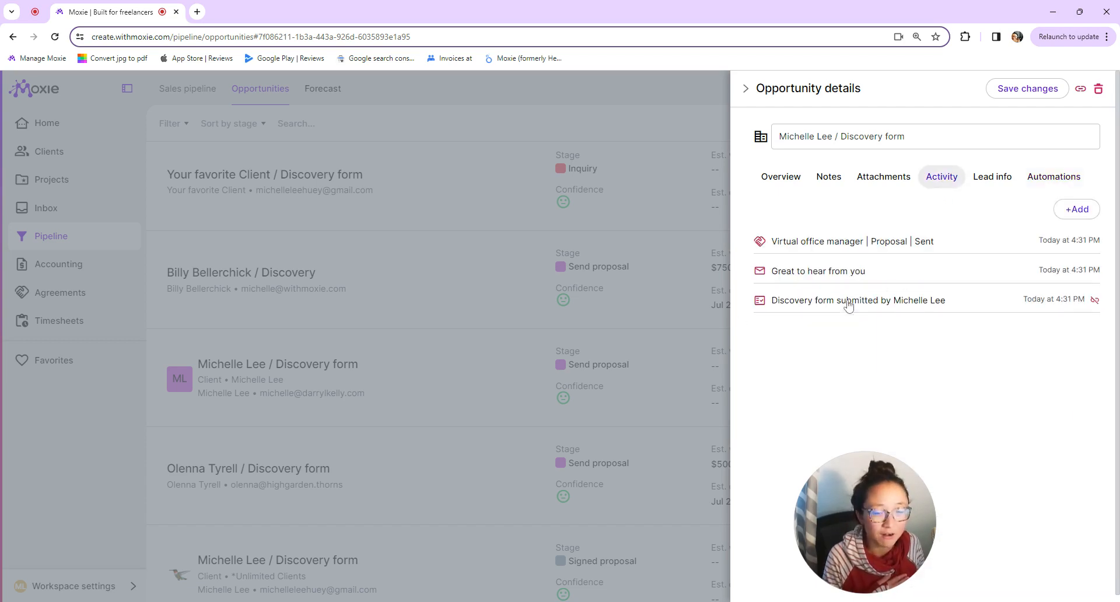
- Review the Discovery form, Great to hear from you email and Virtual office manager proposal, then close the opportunity
{"action": "left_click", "coordinate": [817, 305]}
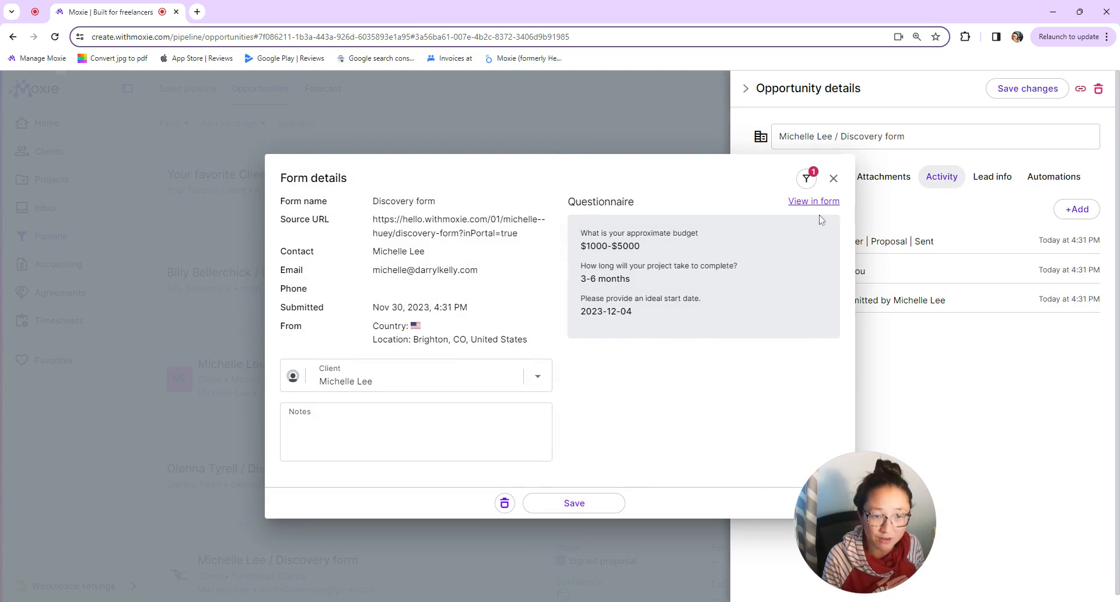
{"action": "left_click", "coordinate": [834, 178]}
{"action": "left_click", "coordinate": [794, 274]}
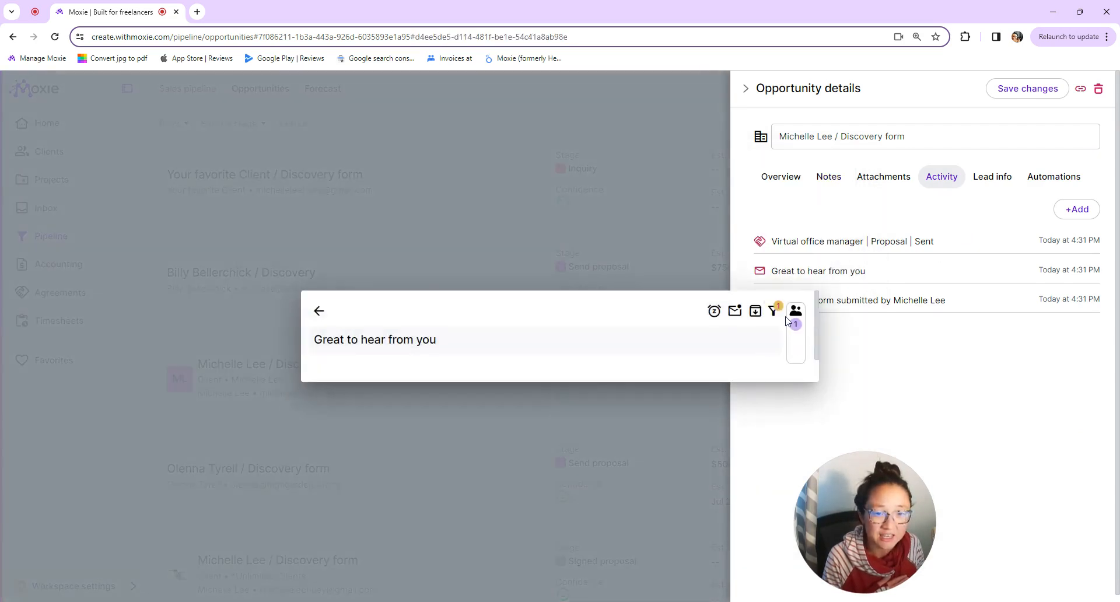
{"action": "left_click", "coordinate": [899, 244]}
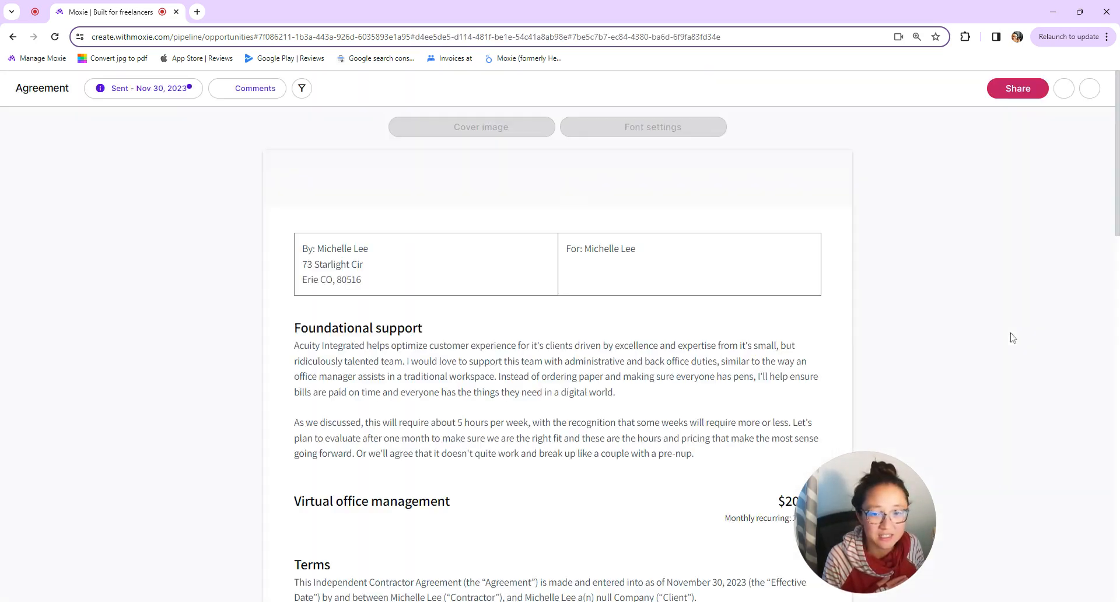
{"action": "left_click", "coordinate": [1089, 88]}
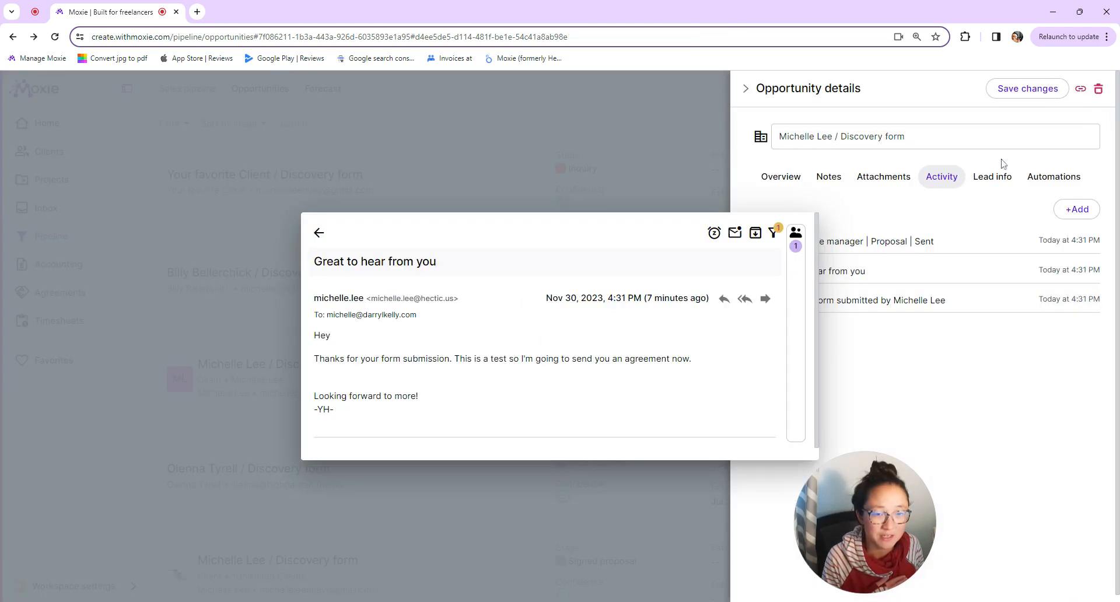
{"action": "left_click", "coordinate": [318, 233]}
{"action": "left_click", "coordinate": [60, 124]}
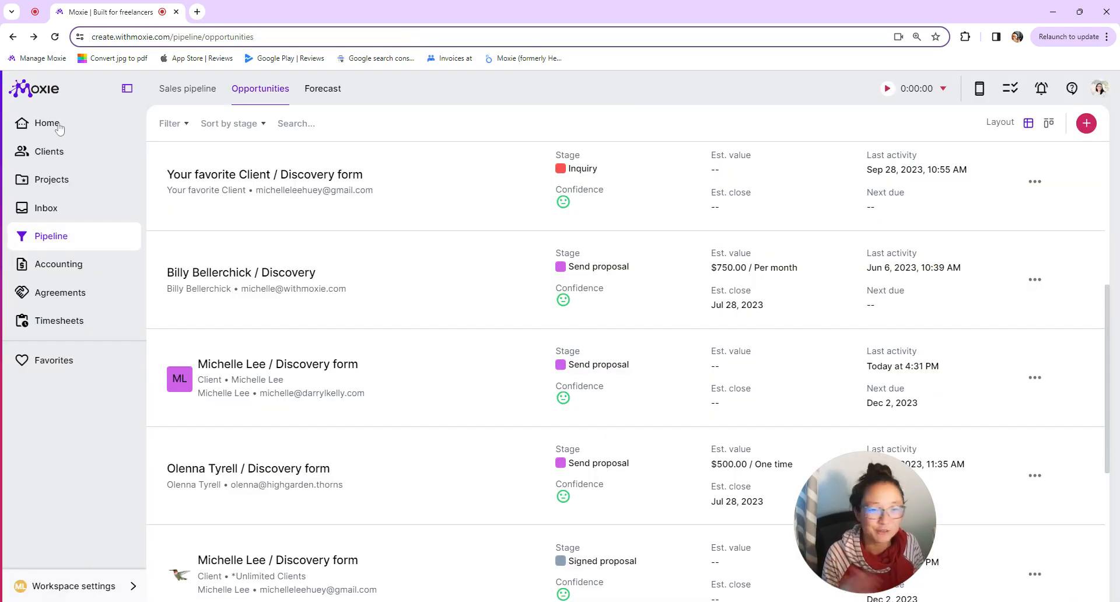